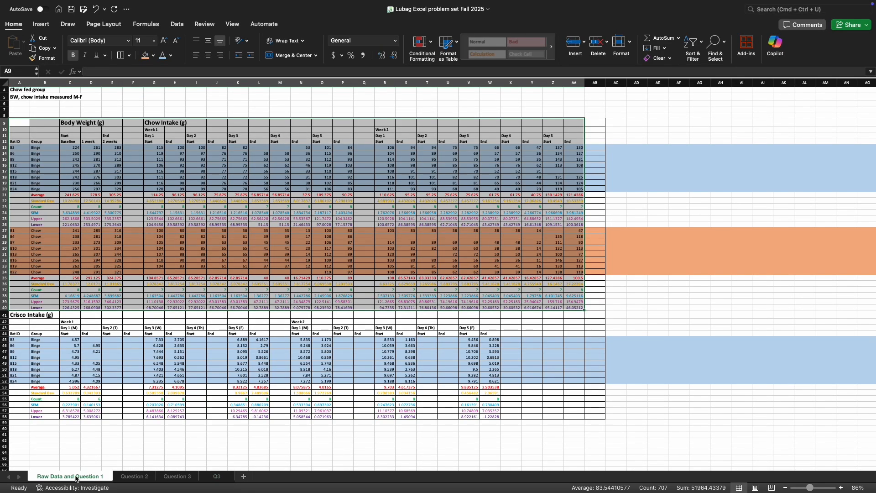
Copy the body weight and chow intake table (A9:AB40) from the Raw Data and Question 1 sheet to cell A1 of the Q3 sheet
left_click(118, 109)
left_click_drag(25, 123, 600, 308)
right_click(600, 307)
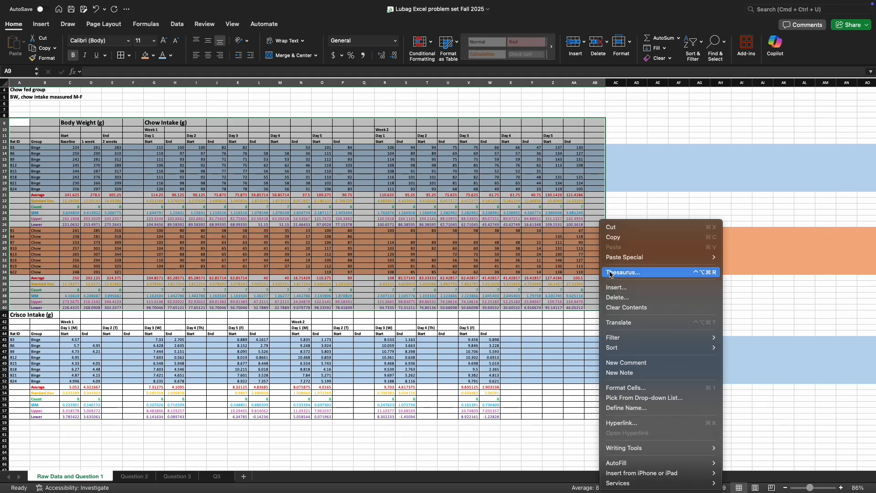
left_click(613, 236)
left_click(215, 477)
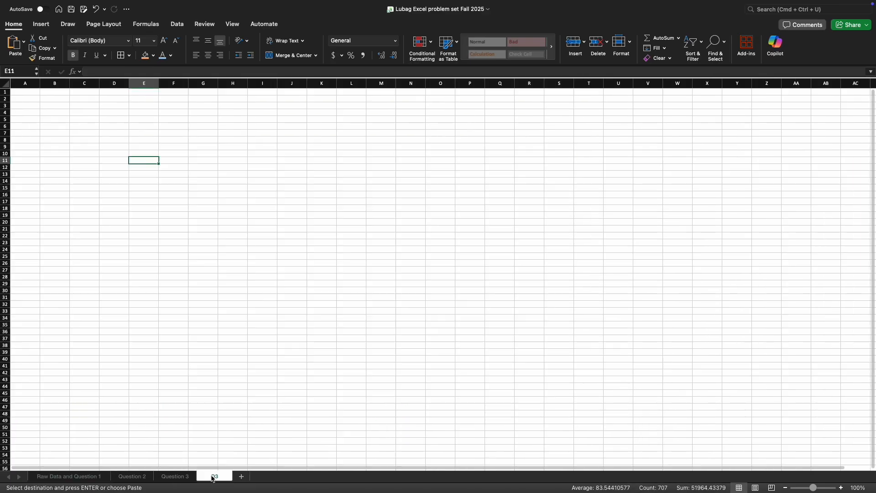
left_click(21, 92)
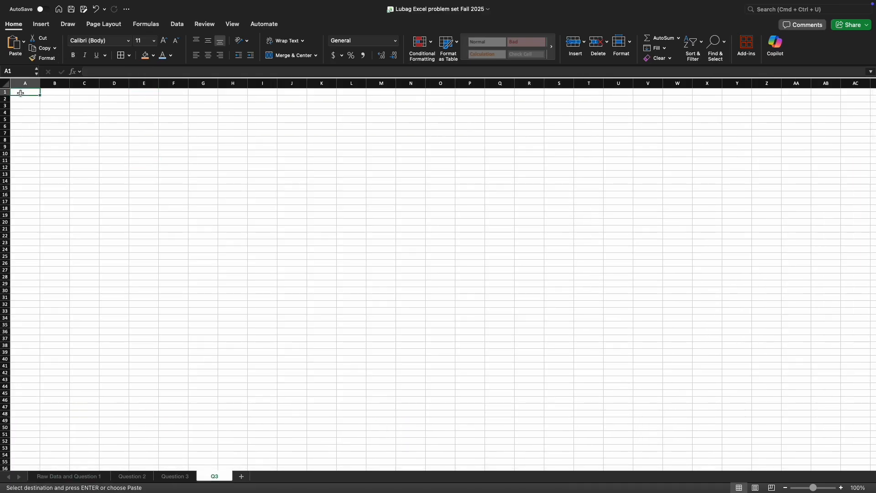
key("super+v")
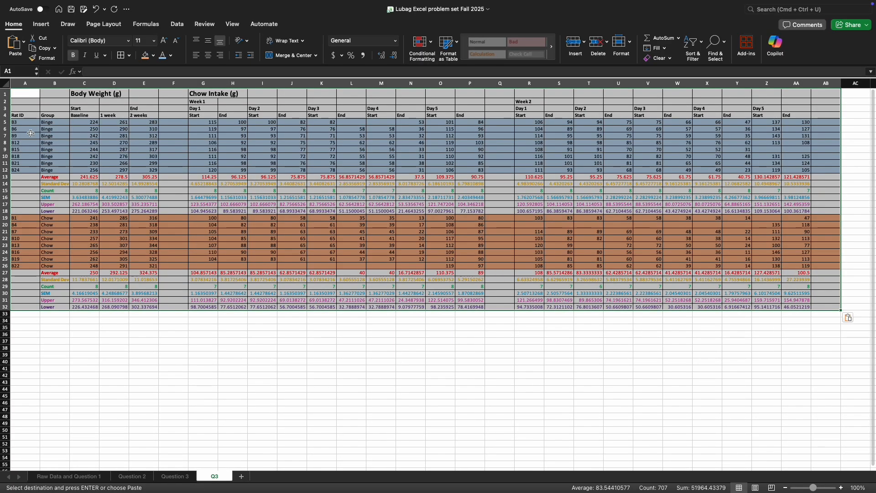
left_click(143, 327)
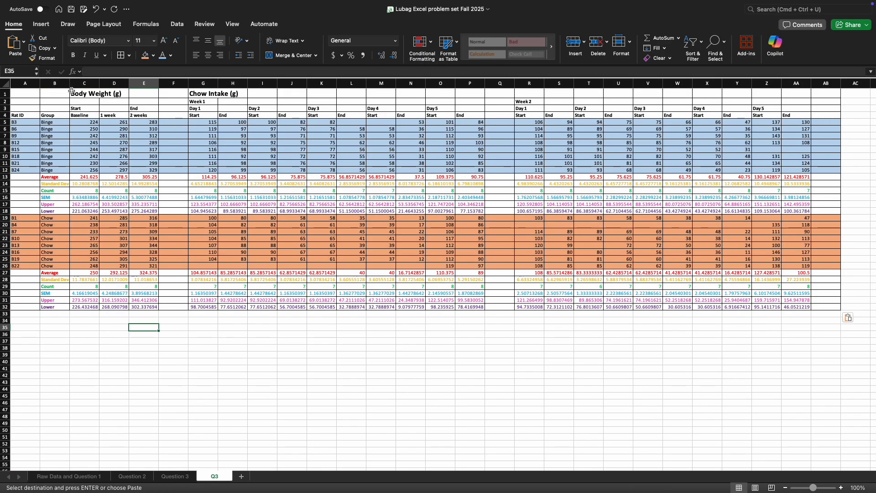
Delete the body weight columns C through F from the Q3 sheet
left_click_drag(80, 83, 167, 84)
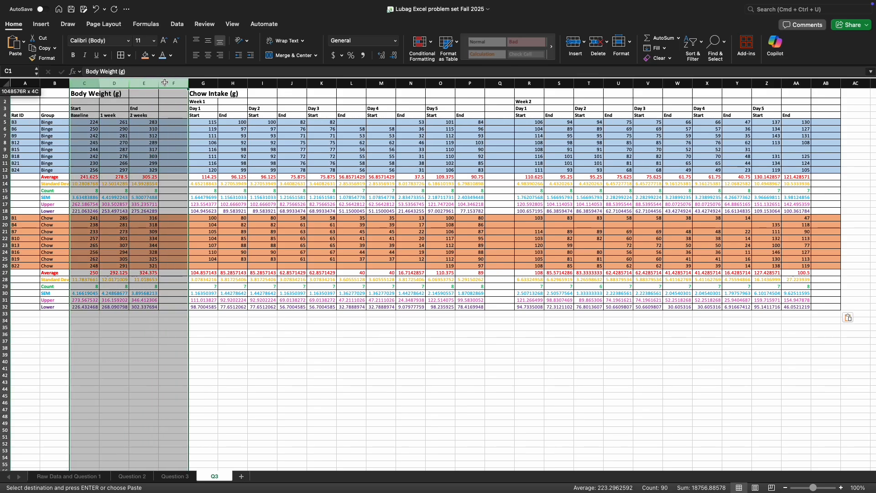
right_click(168, 85)
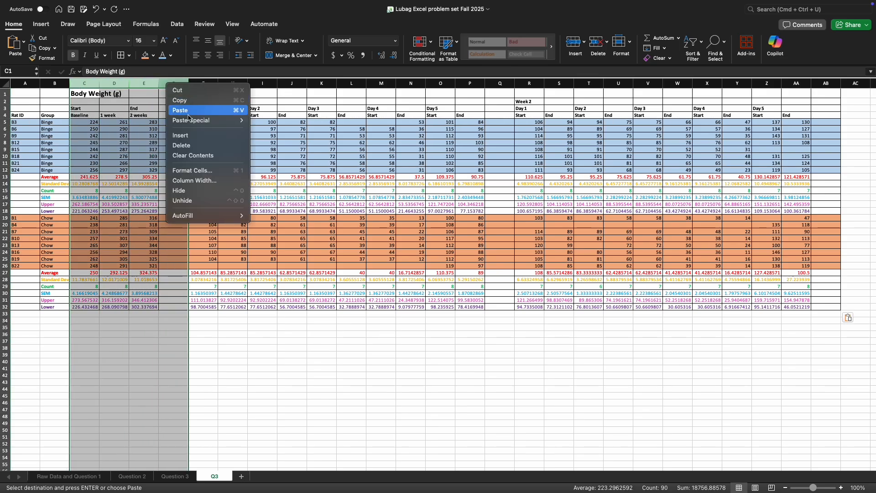
left_click(191, 146)
left_click(111, 353)
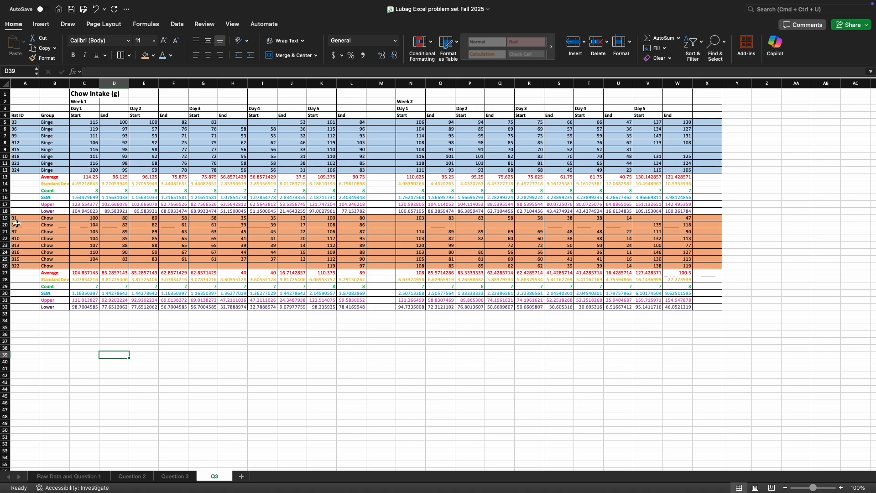
Copy the Binge group's rat IDs (A5:A12) below the table, starting at cell A35
left_click_drag(21, 123, 28, 171)
right_click(29, 171)
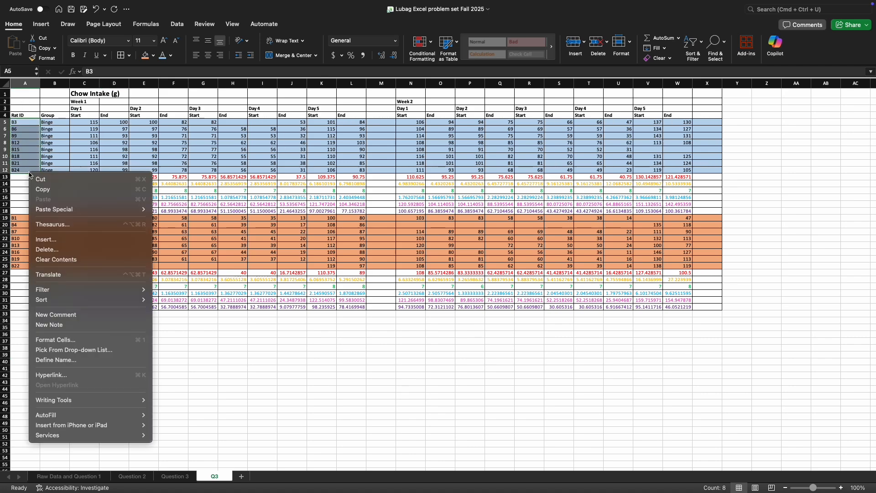
left_click(43, 188)
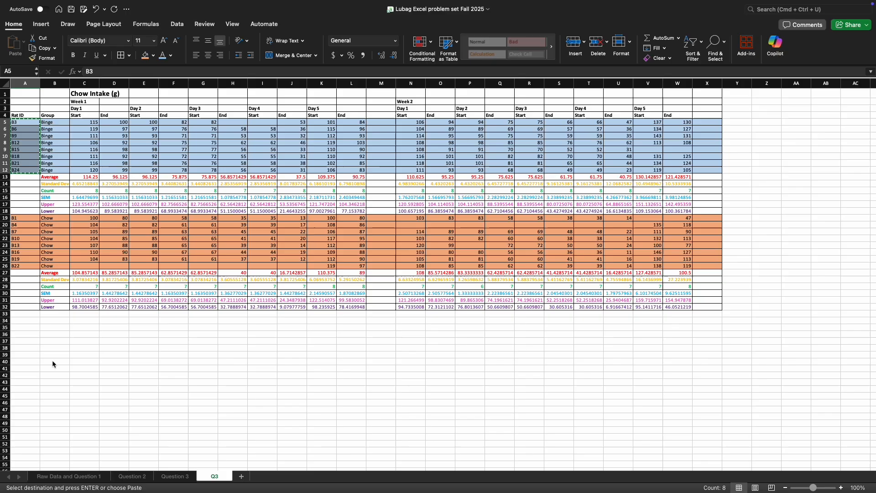
left_click(31, 328)
right_click(31, 328)
left_click(57, 272)
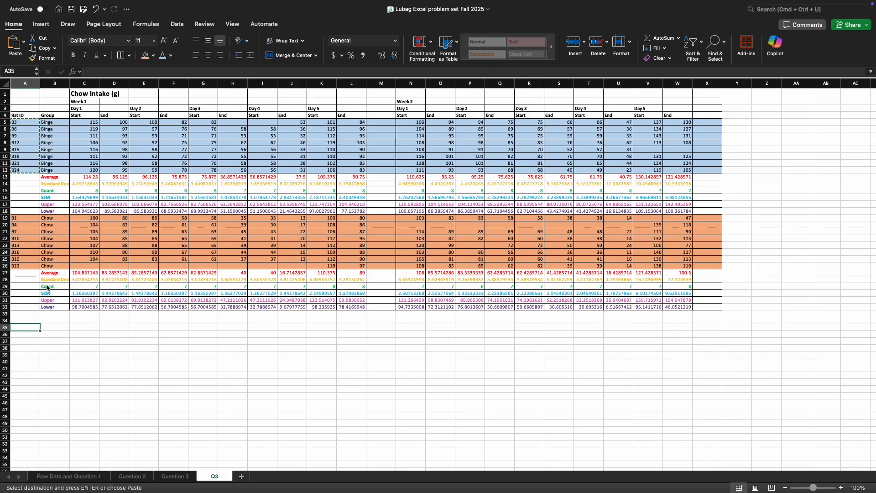
left_click(107, 114)
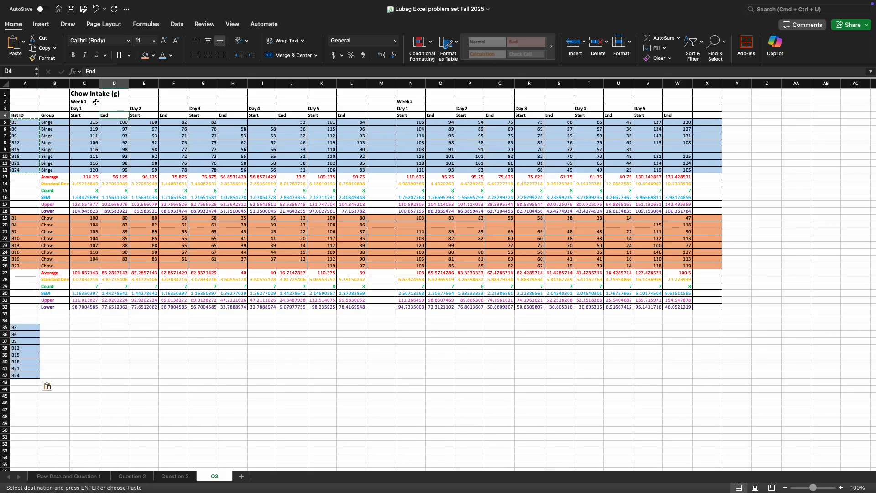
Enter the week 1 day headers W1D1, W1D2, W1D3, W1D4 and W1D5 in cells B34 through F34
left_click(58, 322)
type("W1D1")
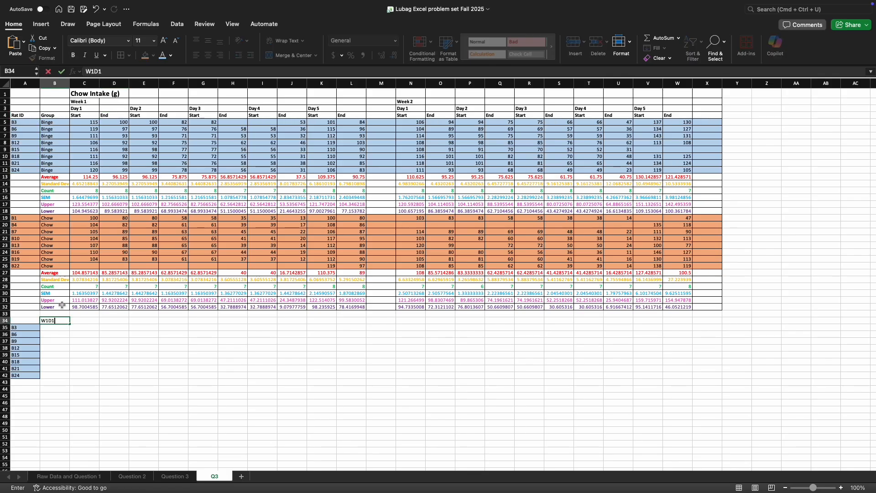
key("Tab")
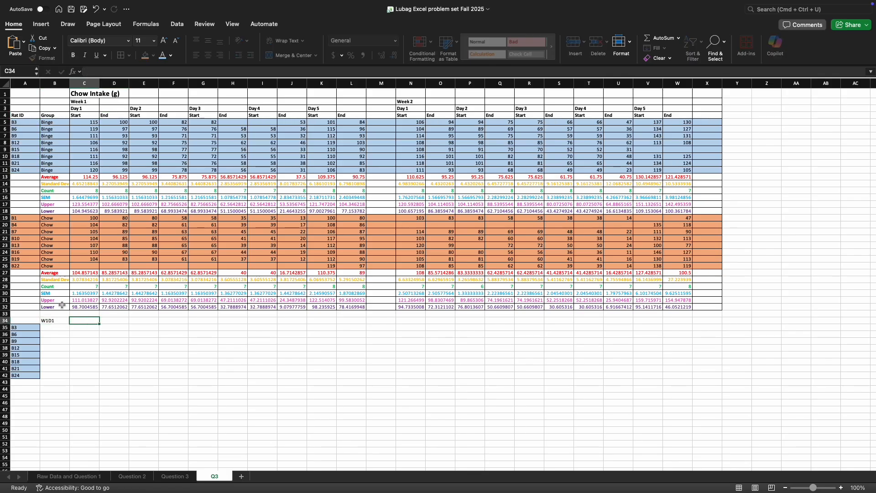
type("W1D2")
key("Caps_Lock")
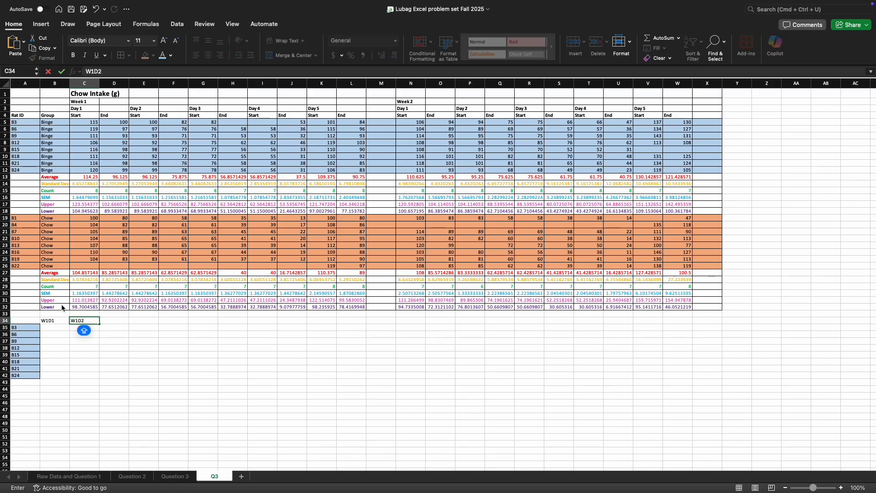
key("Tab")
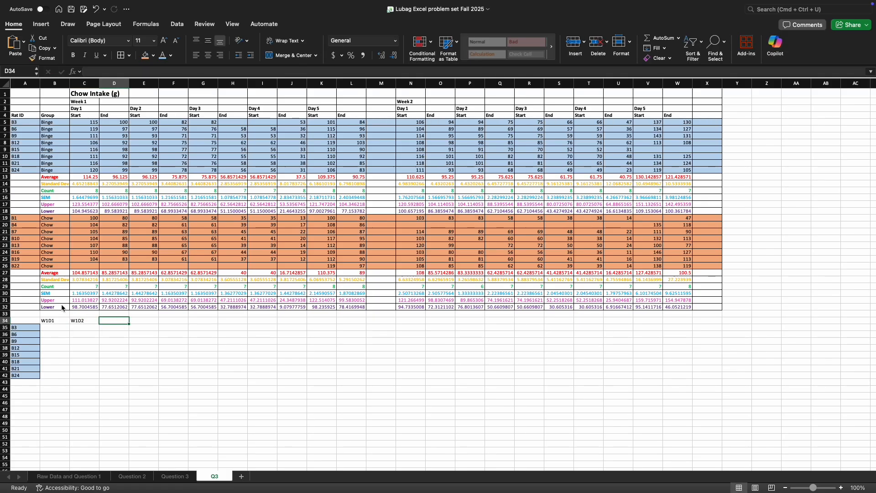
type("W1D3")
key("Tab")
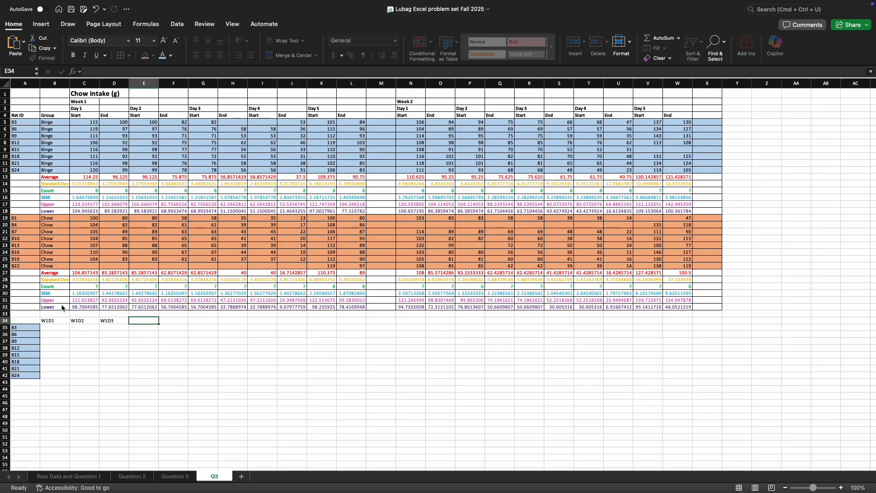
type("W1")
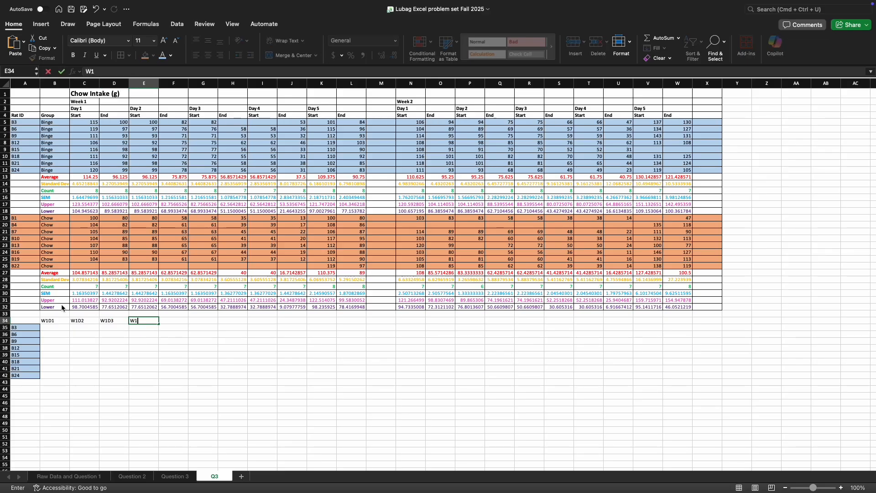
type("D4")
key("Tab")
type("W1D")
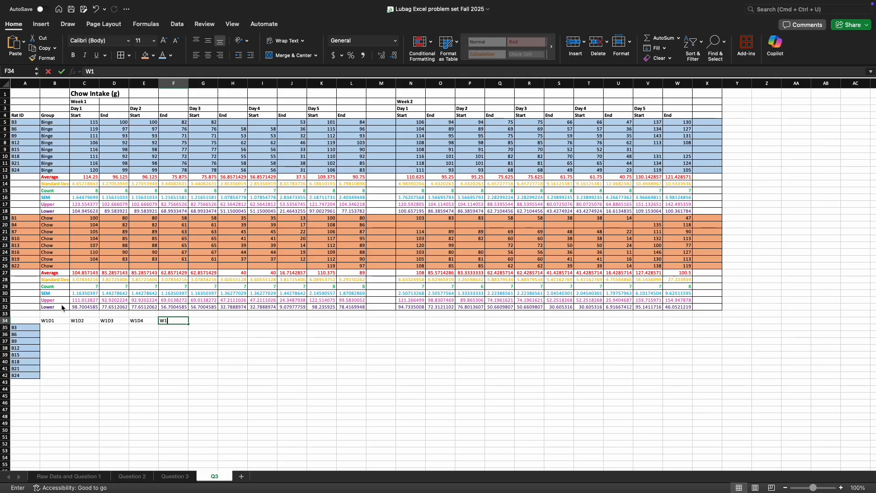
key("Tab")
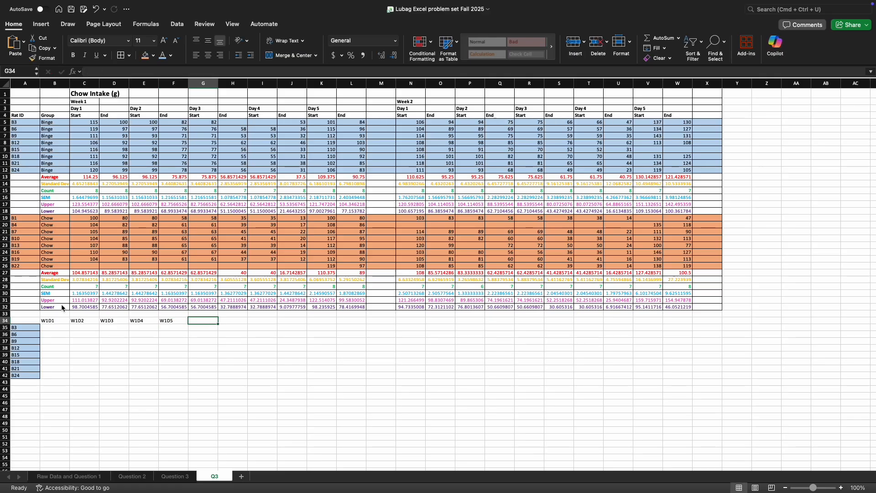
Leave column G blank and enter the week 2 day headers W2D1 through W2D5 in cells H34 through L34
key("Tab")
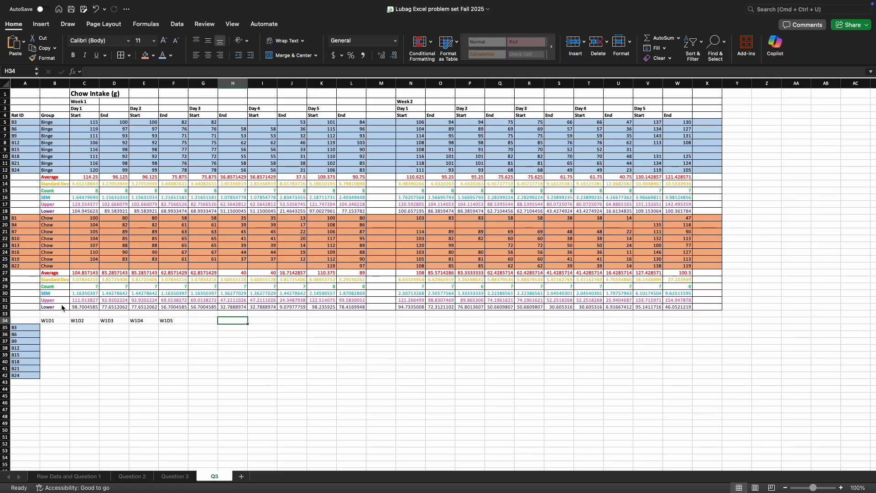
type("W2D")
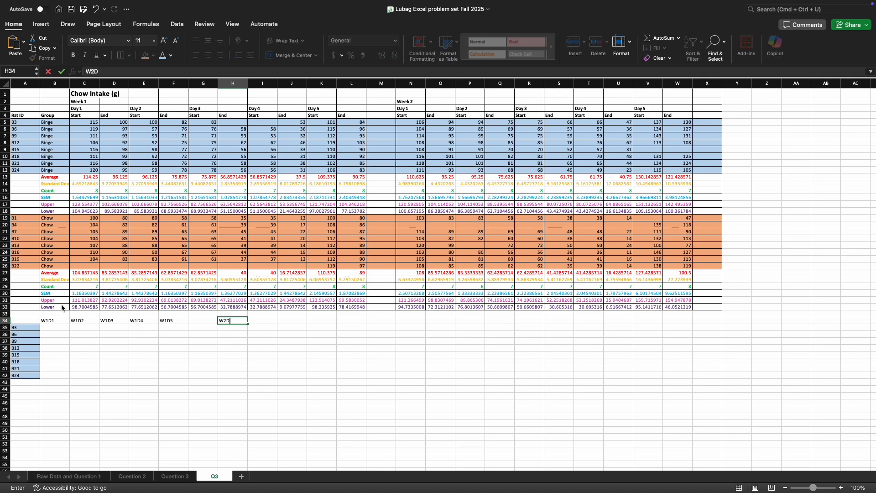
type("1")
key("Tab")
type("W2")
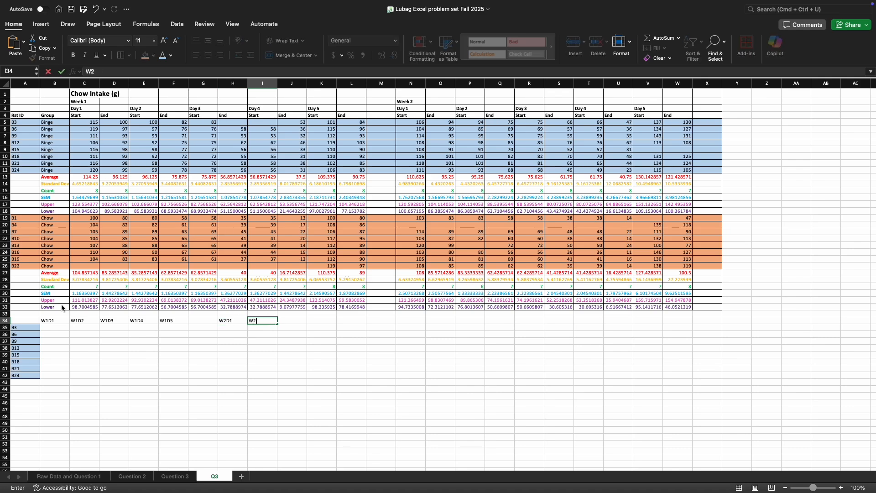
key("Tab")
type("W")
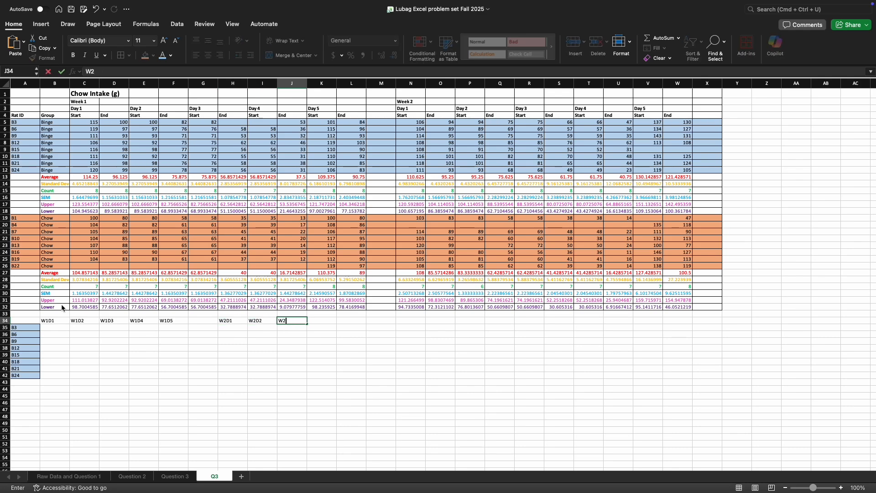
type("2D3")
key("Tab")
type("W")
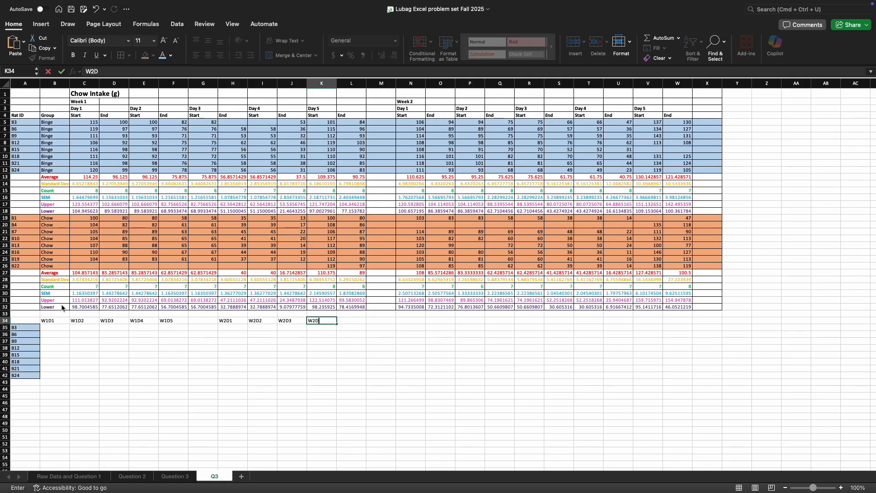
type("2D4")
key("Tab")
type("W2")
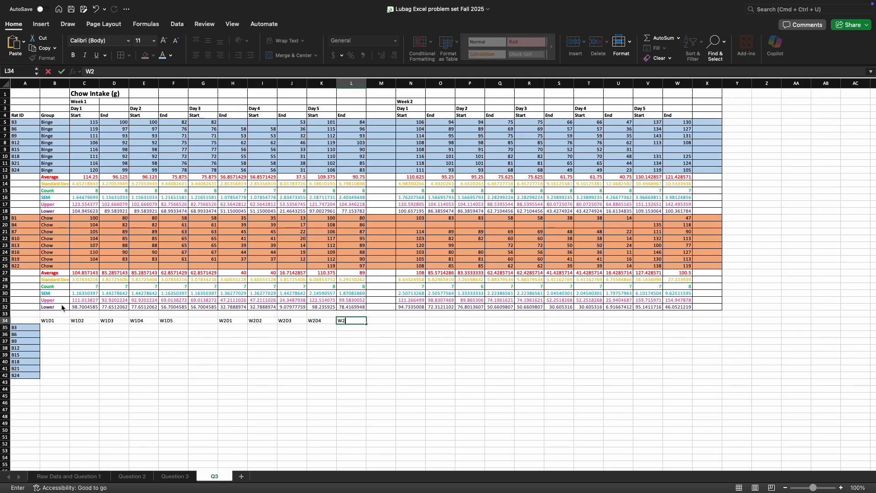
key("Caps_Lock")
left_click_drag(149, 369, 139, 374)
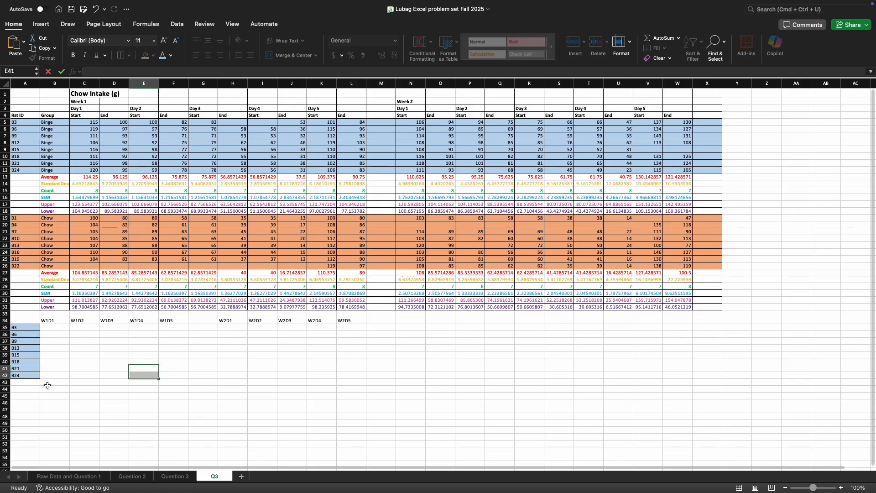
Copy the Chow group's rat IDs (A19:A26) below the Binge list, starting at cell A49
left_click(32, 388)
left_click(30, 396)
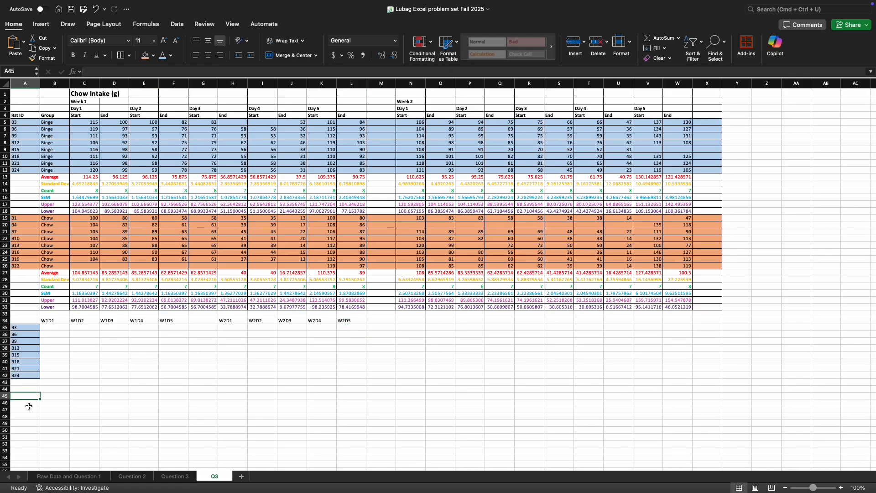
left_click_drag(28, 409, 27, 415)
left_click(26, 425)
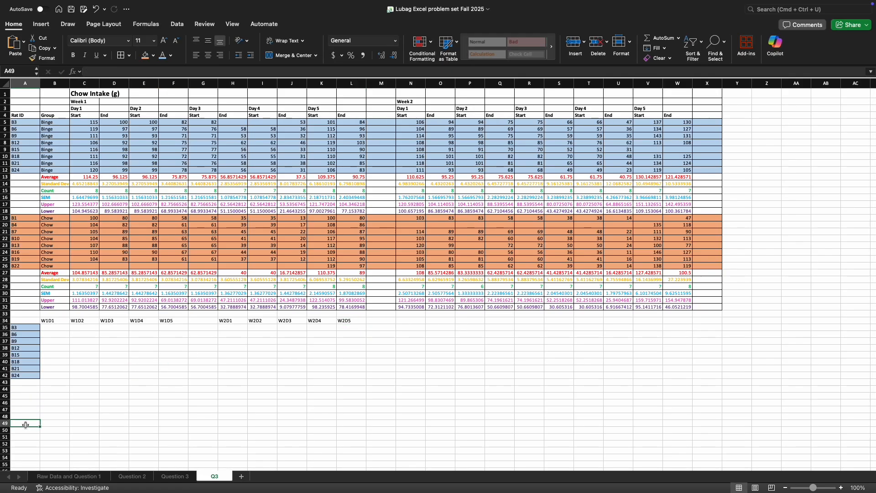
left_click_drag(21, 218, 27, 260)
right_click(27, 260)
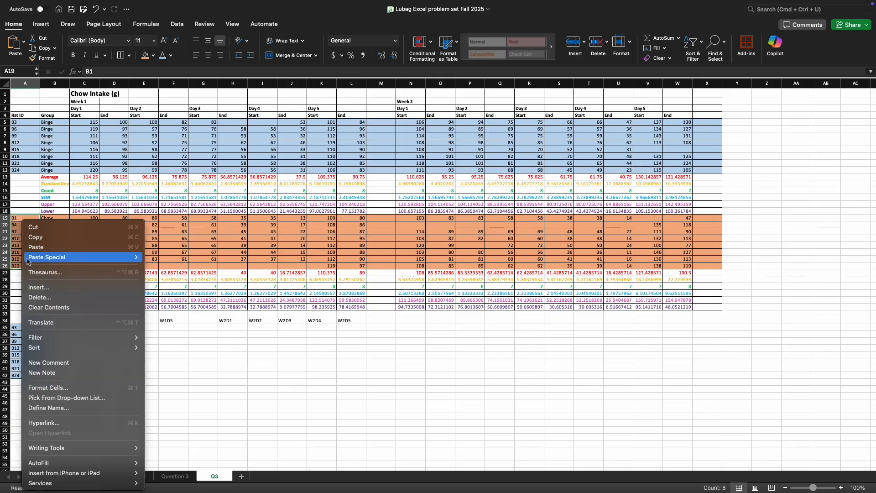
left_click(51, 238)
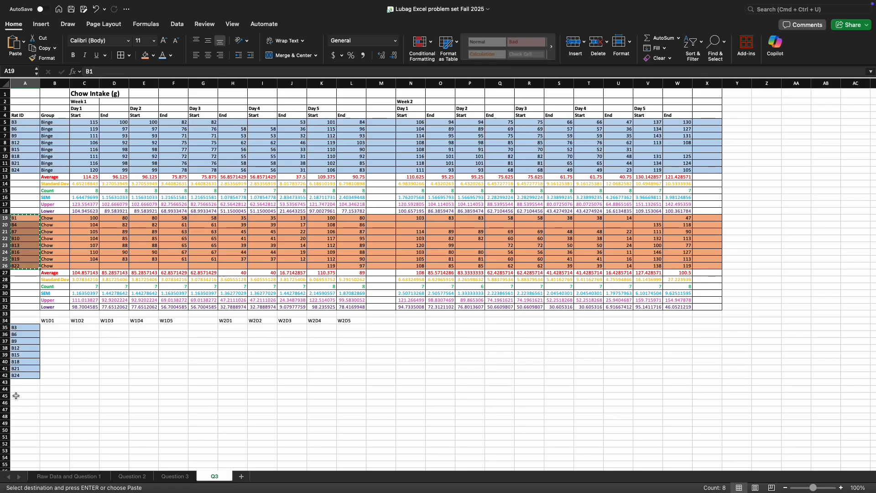
left_click(17, 423)
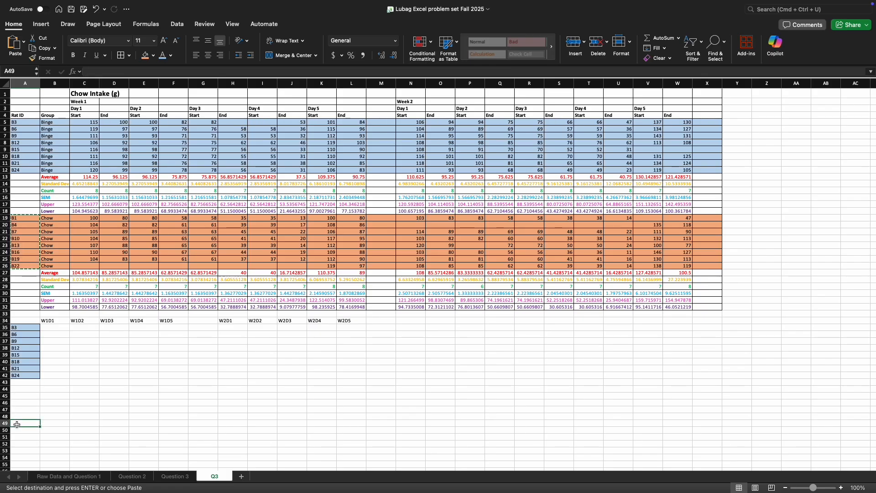
right_click(18, 424)
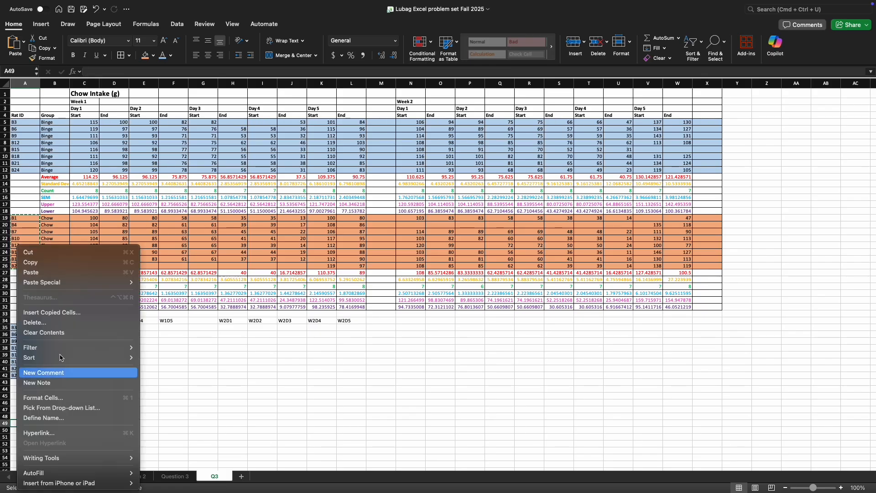
left_click(53, 272)
left_click(54, 395)
Calculate the first Binge rat's W1D1 chow intake in cell B35 with the formula =C5-D5
left_click(55, 341)
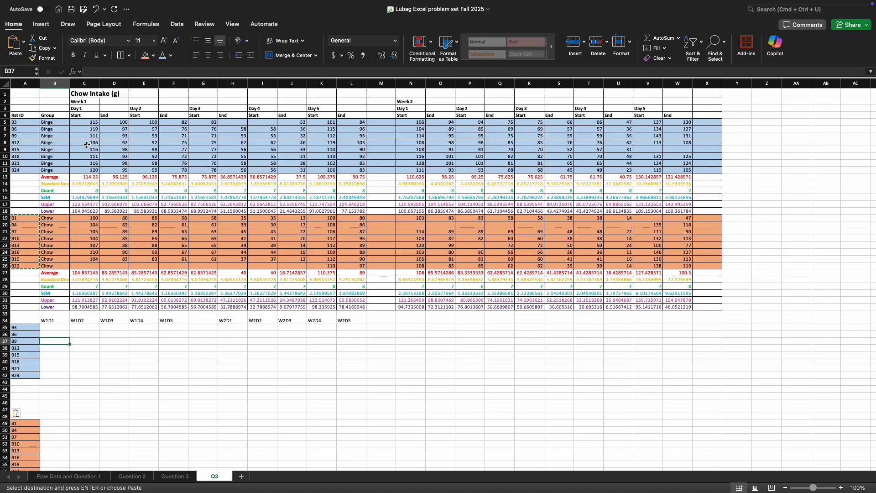
left_click(57, 330)
type("=")
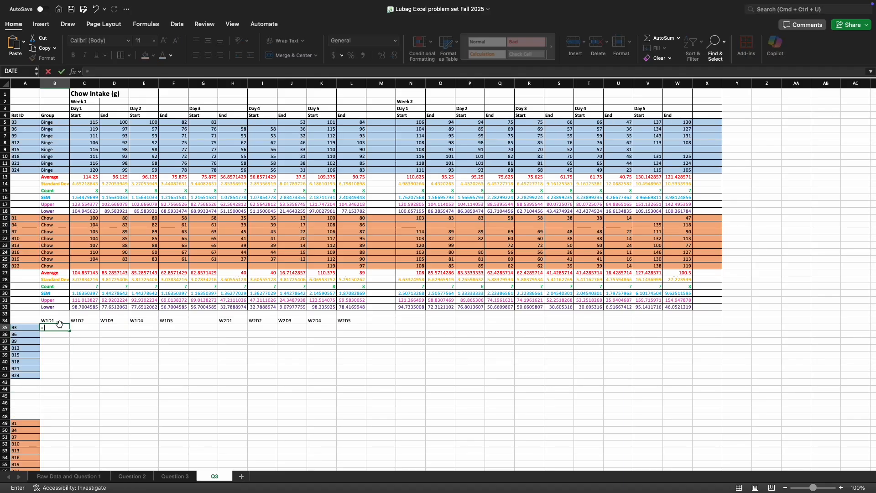
left_click(97, 122)
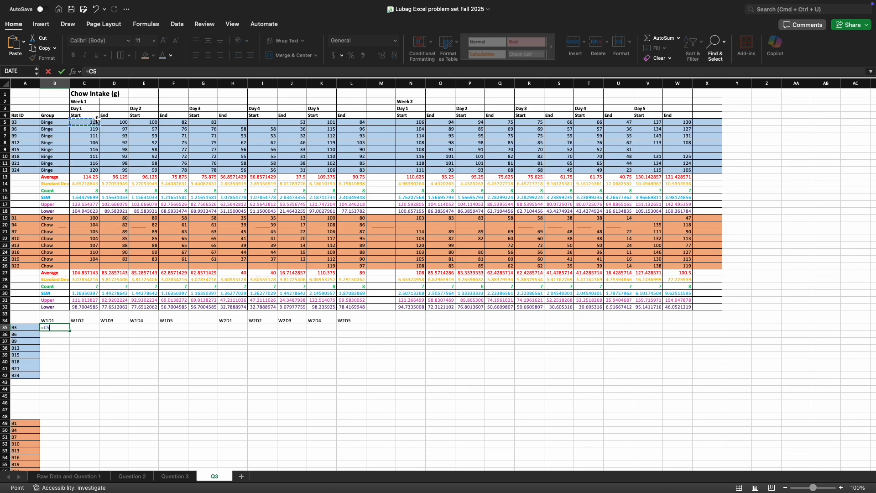
type("-")
left_click(115, 122)
key("Return")
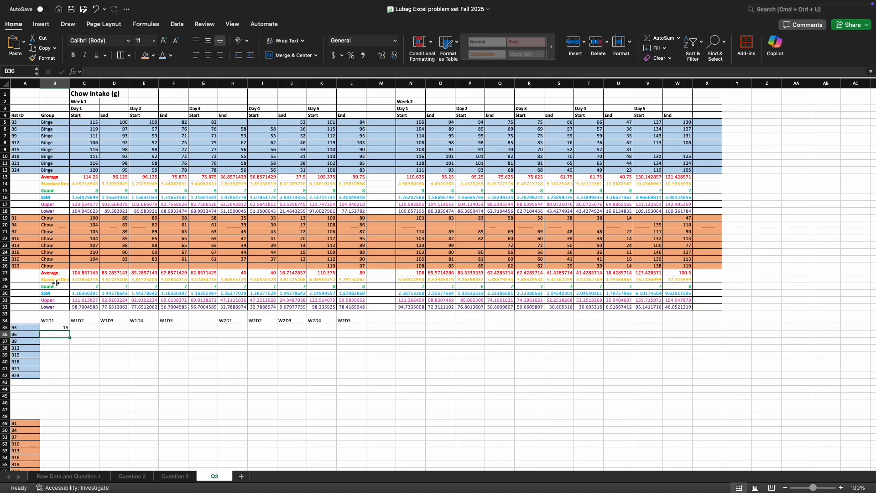
Fill the W1D1 formula down through B55 and clear B43:B48 between the Binge and Chow groups
left_click(64, 329)
left_click_drag(67, 330, 54, 456)
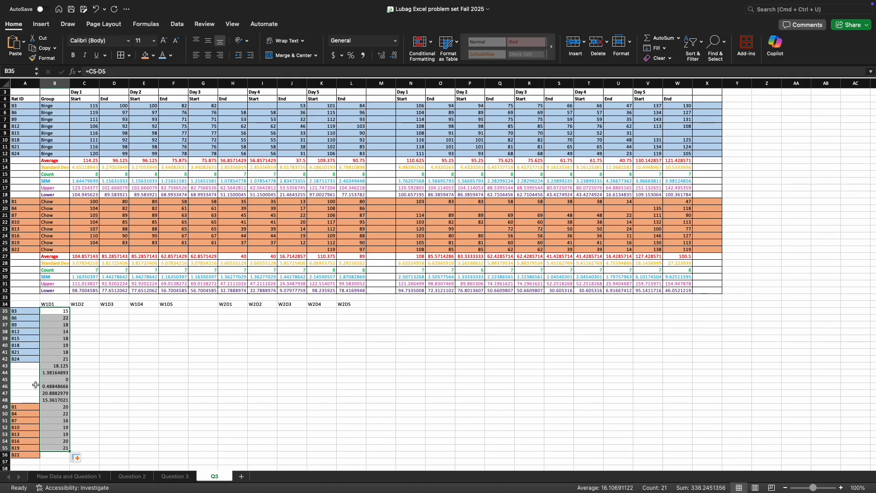
left_click_drag(51, 366, 57, 401)
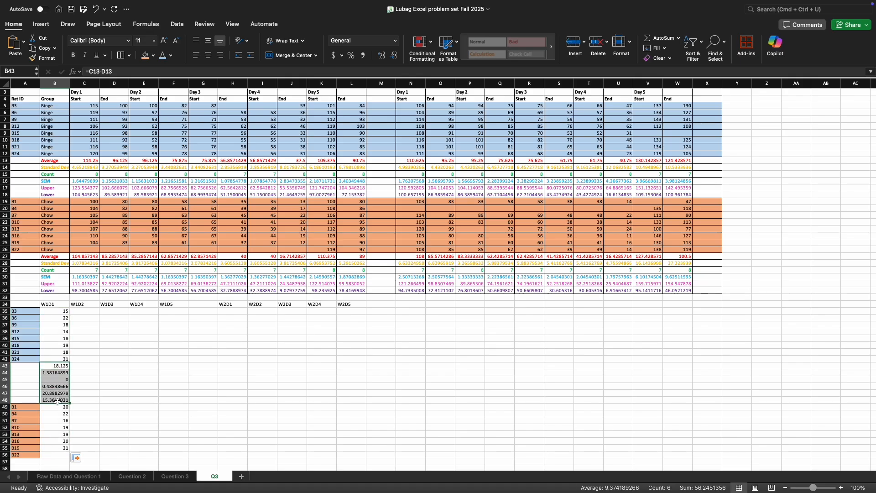
key("Delete")
Try extending the W1D1 formula from B55 into B56 for the last Chow rat
left_click(58, 454)
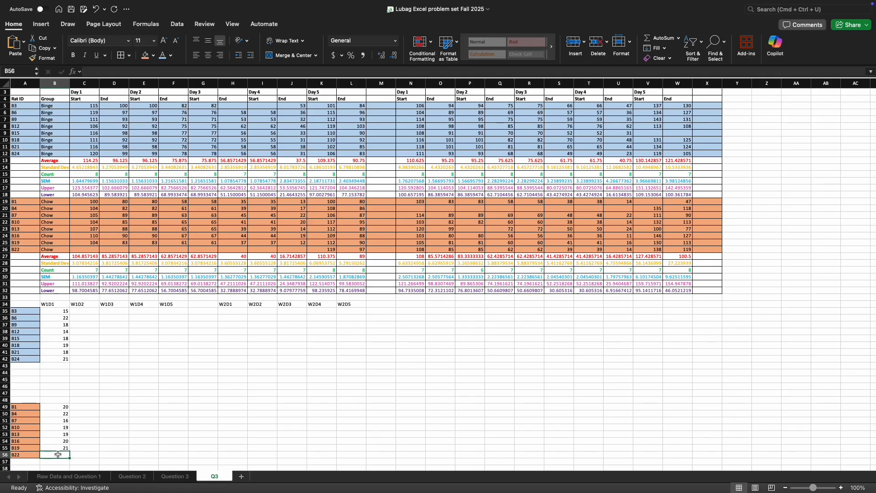
left_click(57, 448)
left_click_drag(70, 450, 69, 458)
left_click(66, 456)
key("Delete")
Calculate W1D2 intake in cell C35 with the formula =E5-F5 and fill it down through C56
left_click(86, 310)
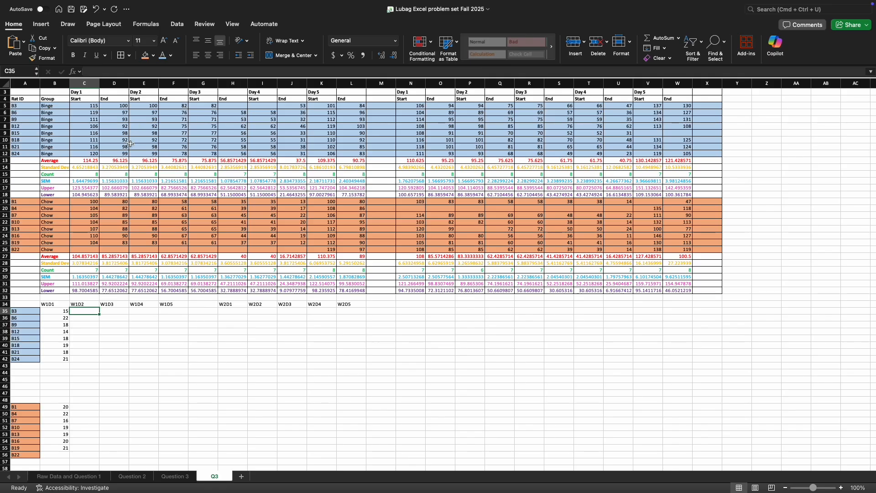
type("=")
left_click(120, 106)
left_click(136, 106)
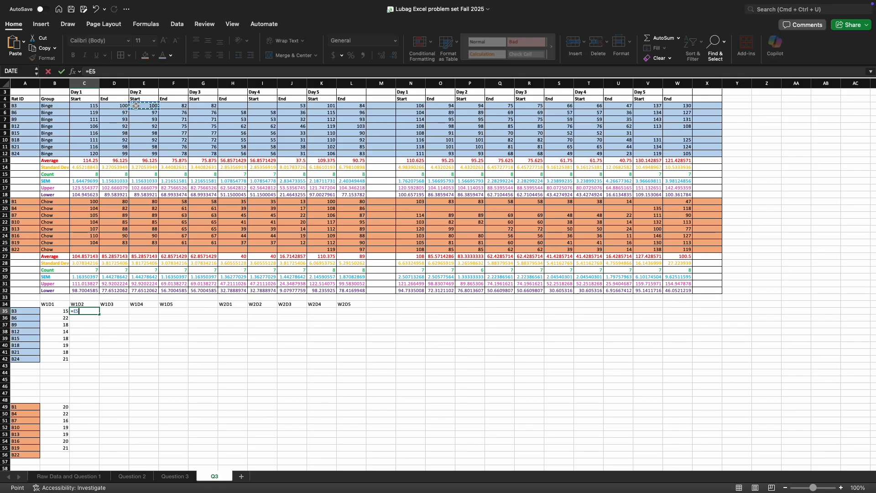
type("-")
left_click(181, 106)
key("Return")
type("]")
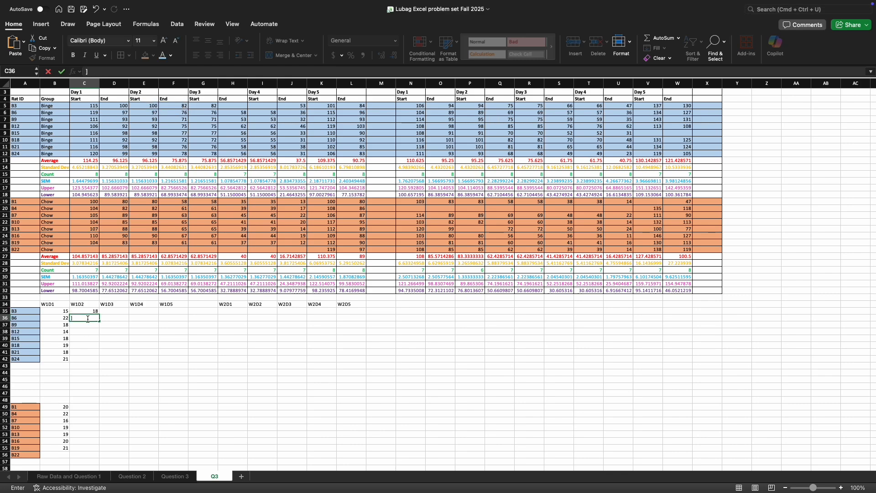
left_click(87, 311)
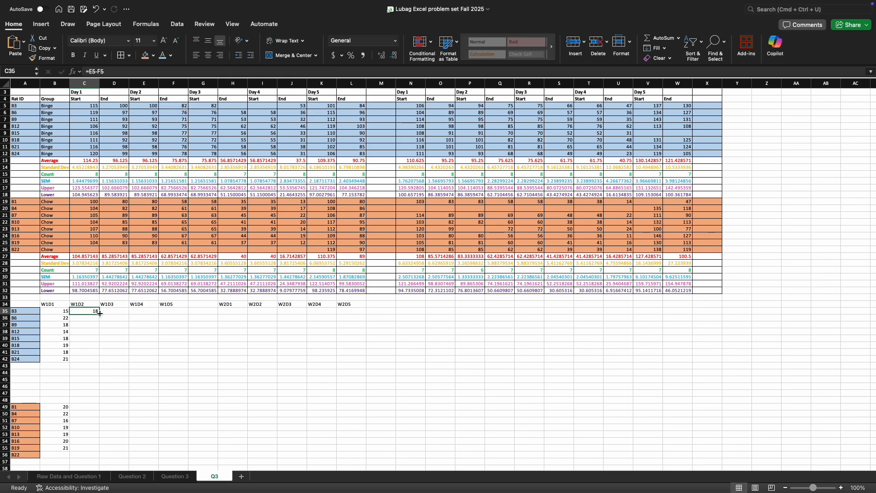
left_click_drag(99, 314, 86, 456)
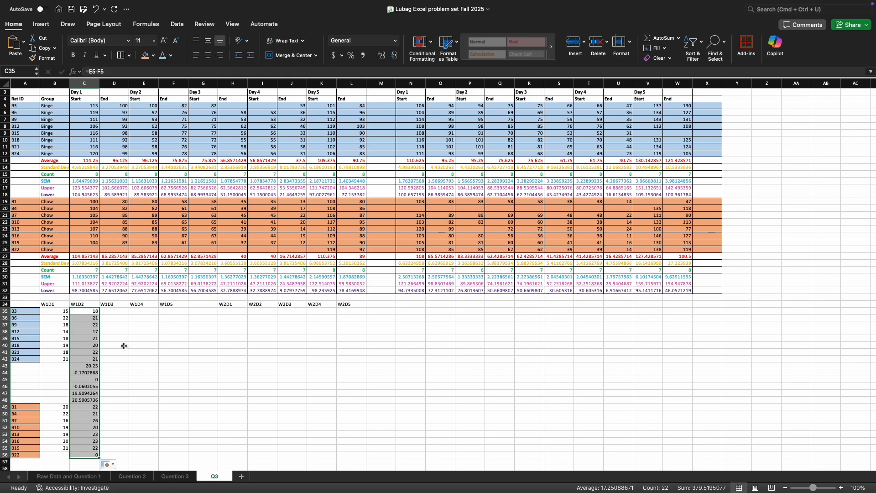
Calculate W1D3 intake in cell D35 with the formula =G5-H5 and fill it down through D56
left_click(122, 311)
type("=")
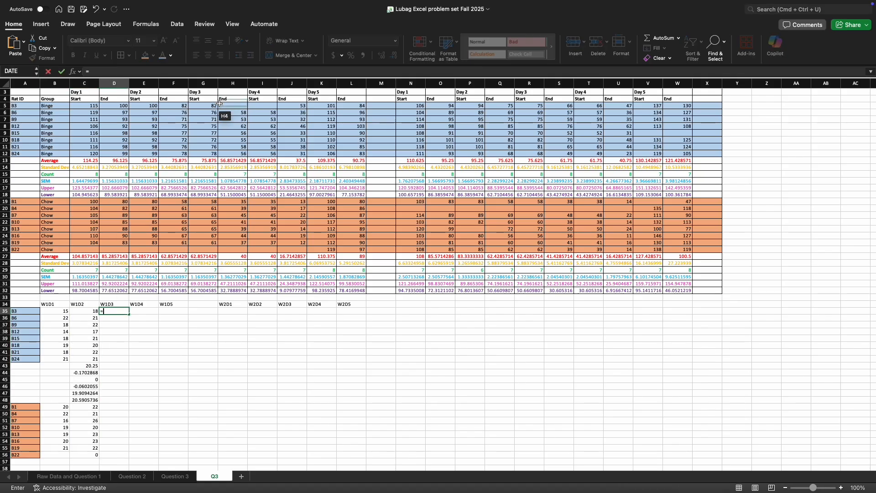
left_click(213, 107)
type("-")
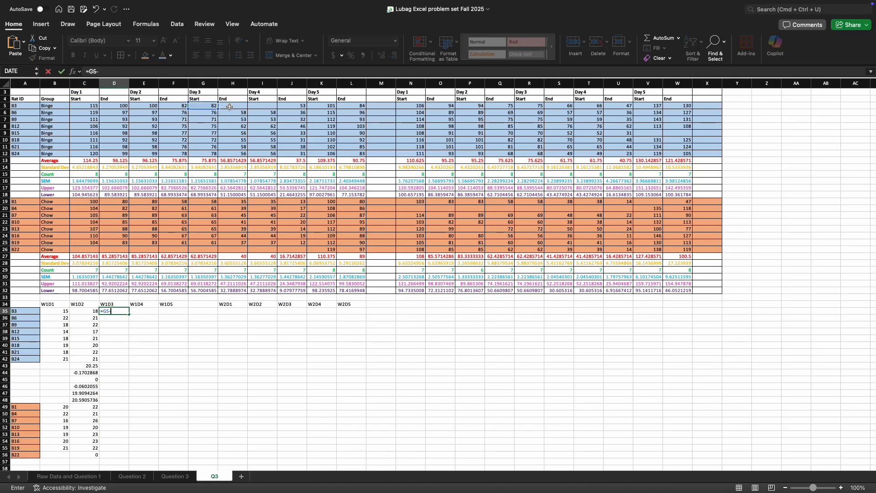
left_click(230, 105)
key("Return")
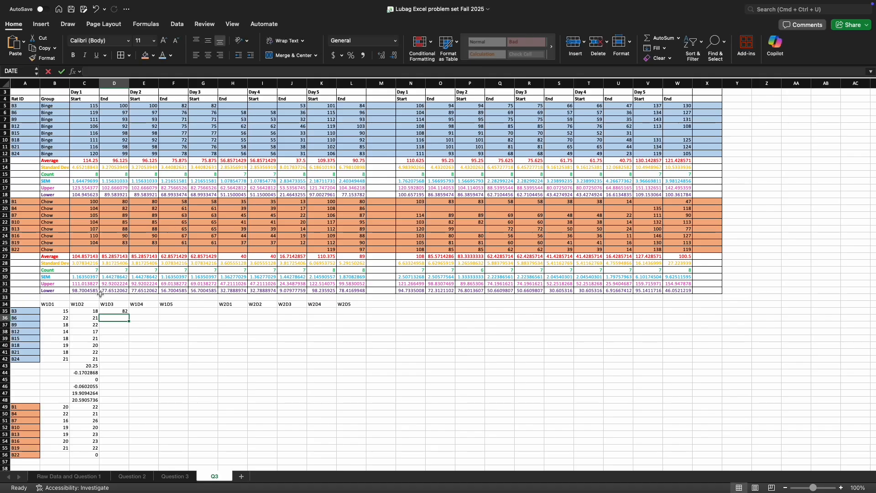
left_click(120, 312)
left_click_drag(130, 313, 128, 456)
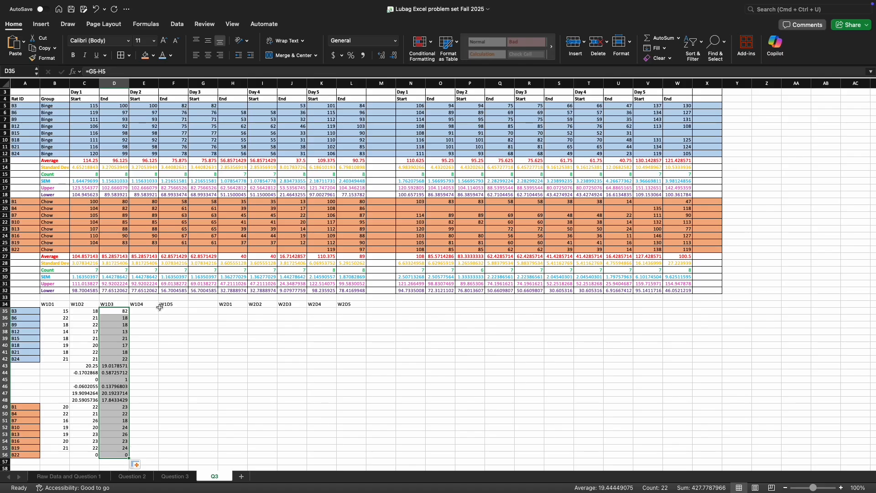
Enter the formula =I5-J5 in cell E35 for the first Binge rat's W1D4 intake
left_click(151, 310)
type("=")
left_click(331, 105)
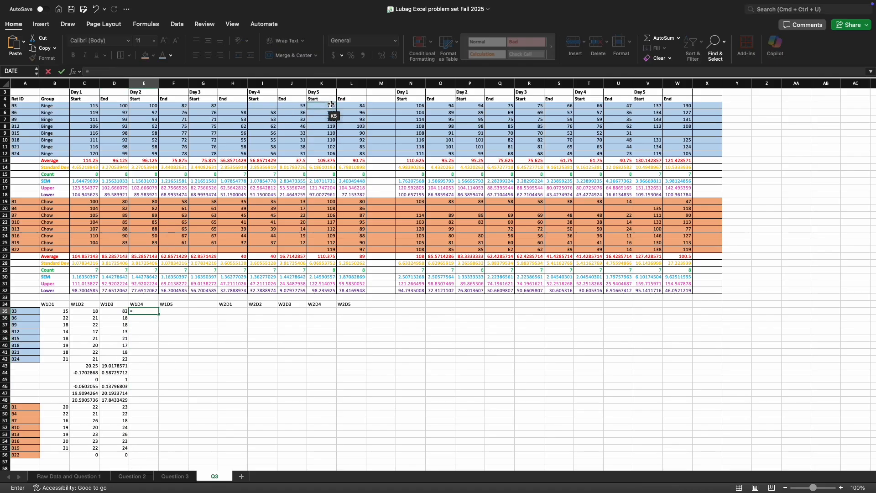
left_click(259, 105)
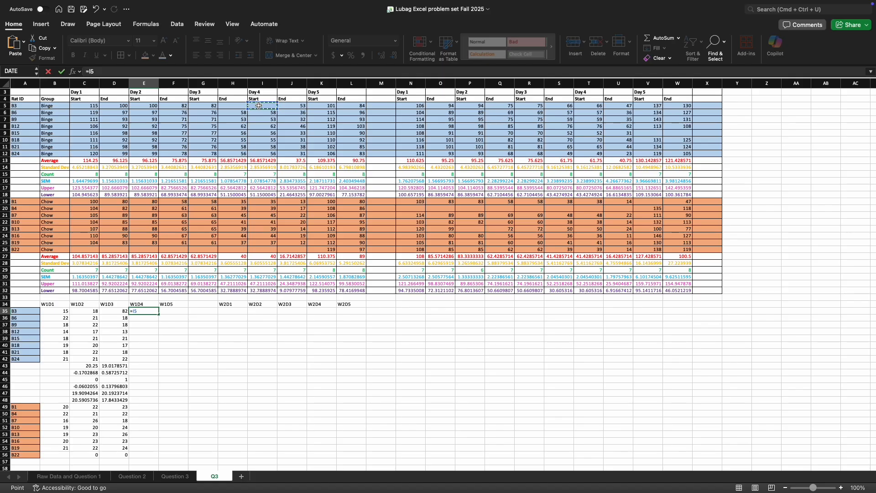
type("-")
left_click(286, 105)
key("Return")
Enter the formula =K5-L5 in cell F35 for the first Binge rat's W1D5 intake
left_click(173, 310)
type("=")
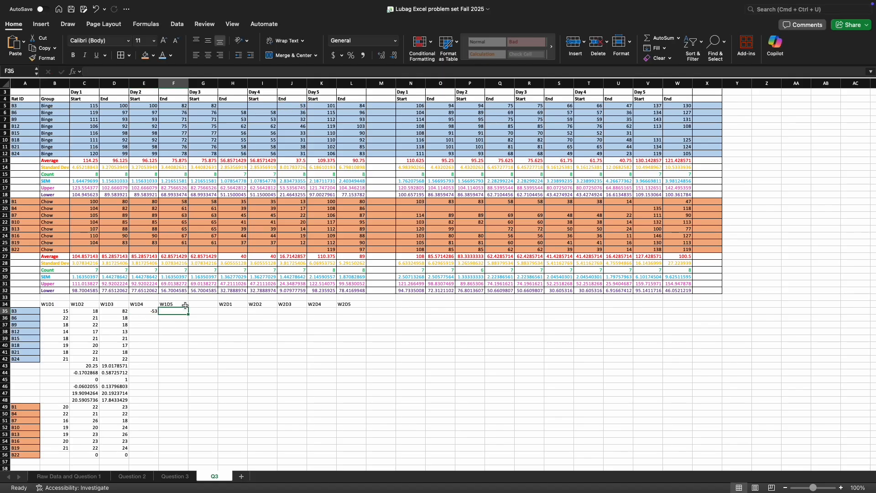
left_click(323, 106)
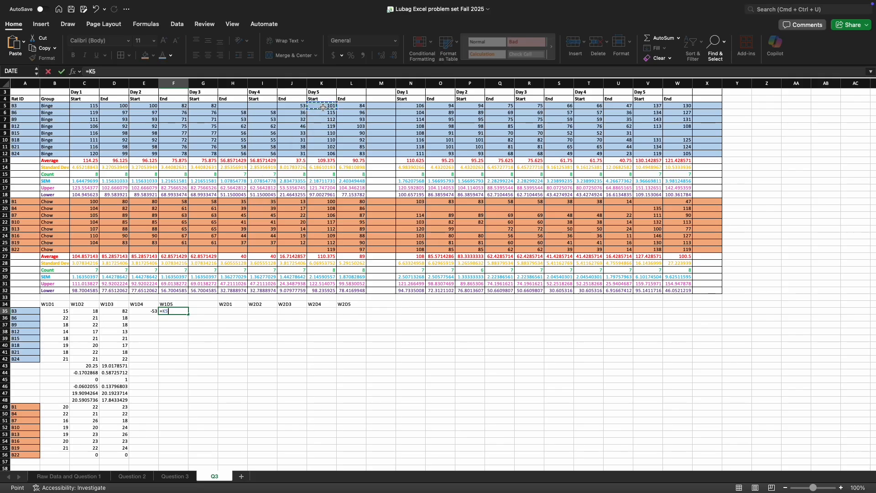
type("-")
left_click(347, 106)
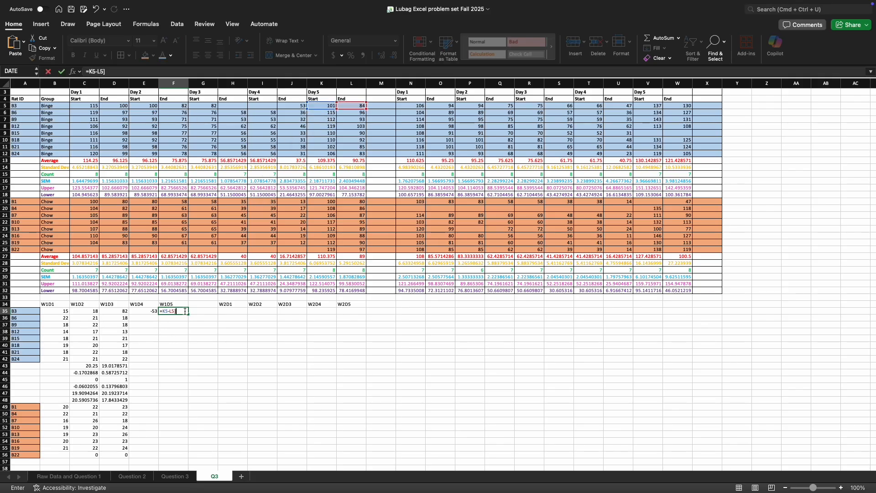
key("Return")
left_click_drag(150, 311, 159, 457)
key("cmd+z")
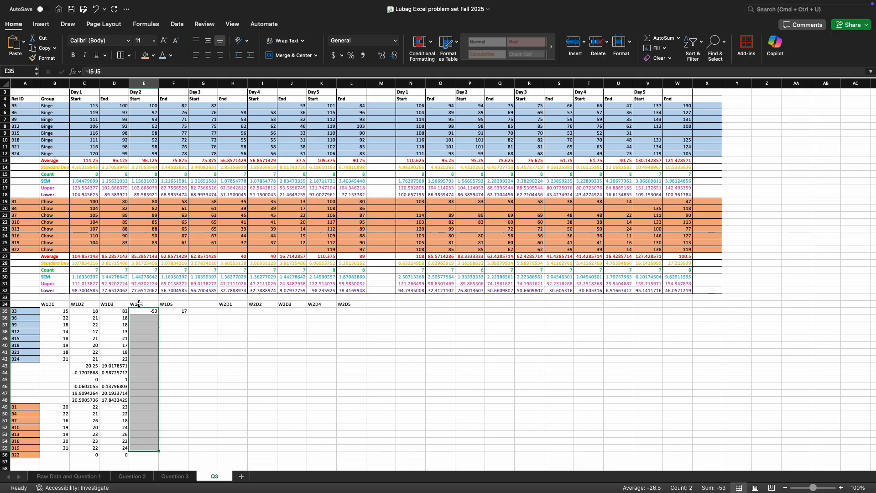
left_click(170, 340)
left_click(147, 311)
left_click_drag(148, 311, 146, 454)
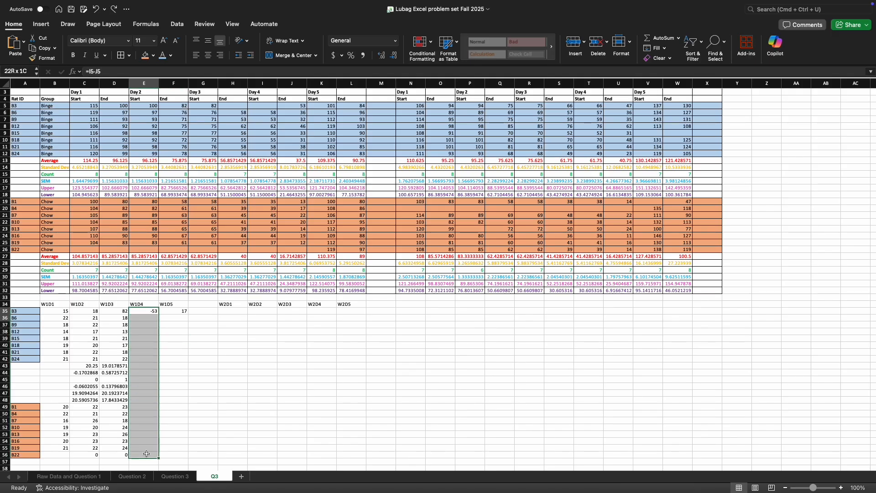
Fill the W1D4 and W1D5 formulas from E35 and F35 down through row 56
left_click(146, 311)
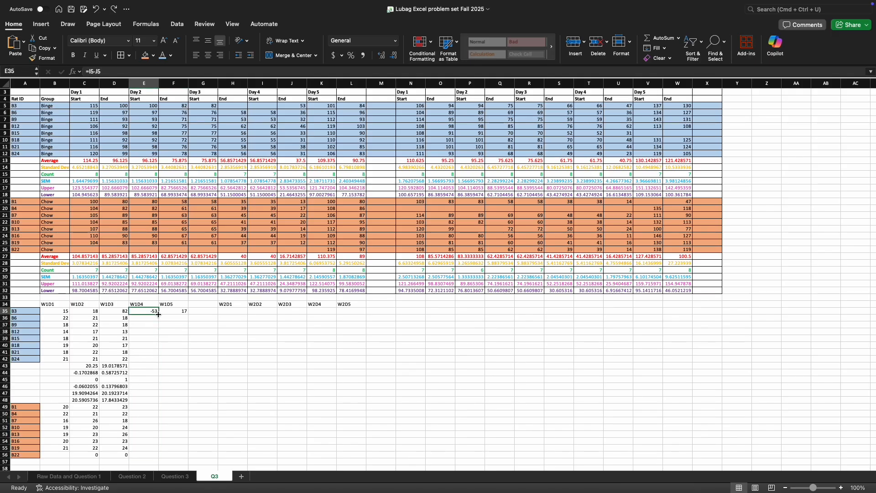
left_click_drag(158, 315, 155, 455)
left_click(174, 312)
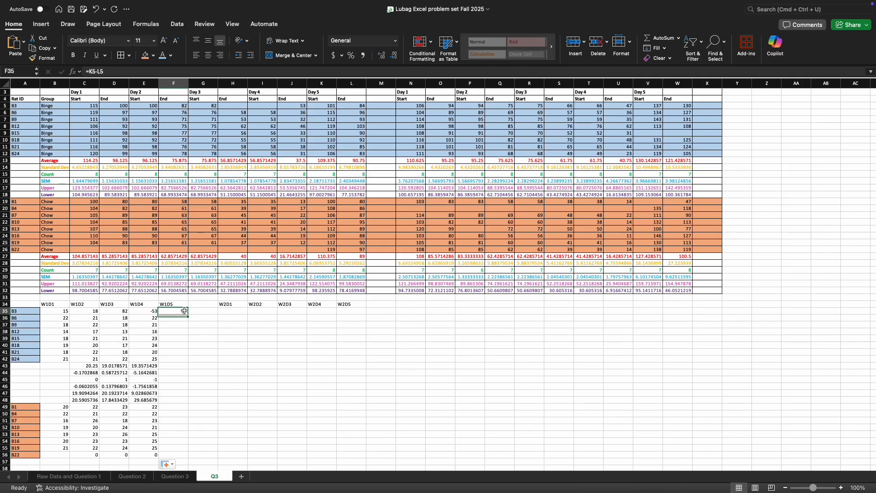
left_click_drag(188, 314, 178, 456)
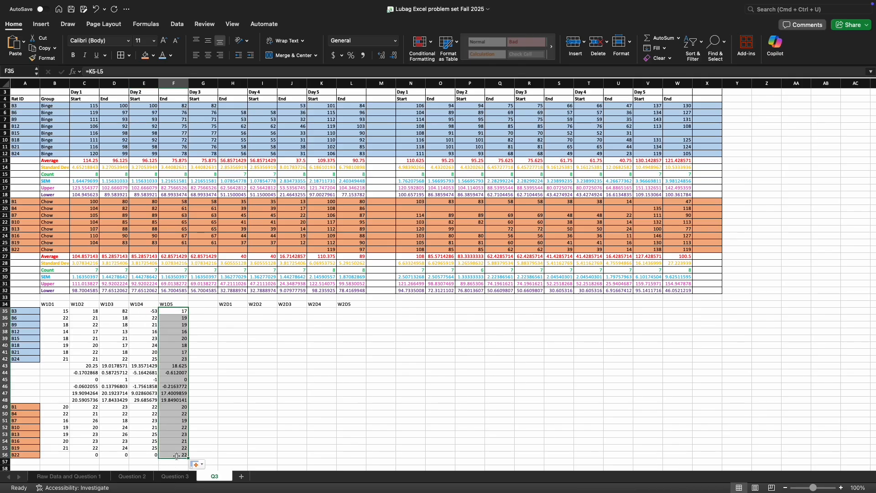
Clear the week 1 formula results in B43:F48 between the Binge and Chow groups
left_click(174, 379)
left_click_drag(49, 366, 176, 398)
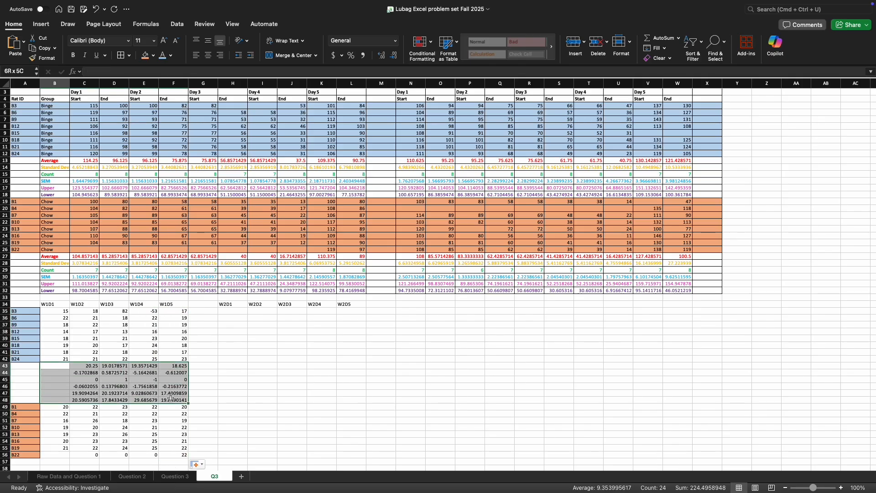
key("Delete")
Clear the week 1 results based on missing data in cells C56:E56 and E35
left_click_drag(81, 456, 154, 455)
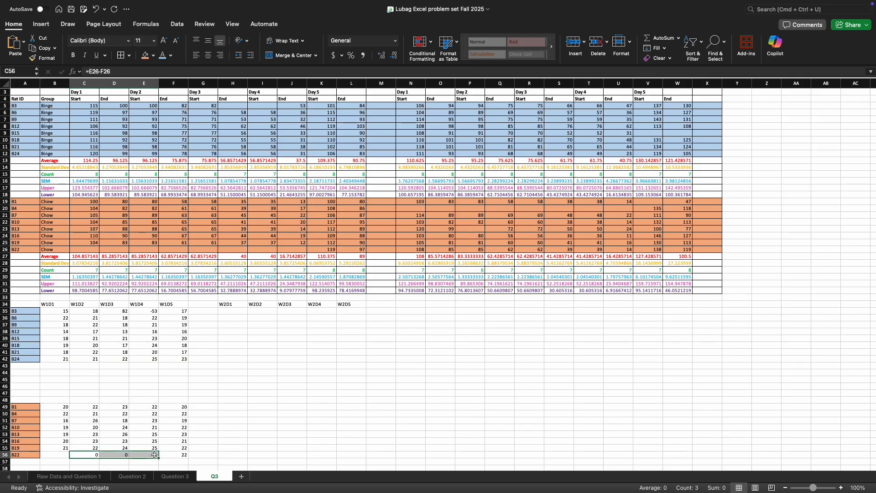
key("Delete")
left_click(152, 312)
key("Delete")
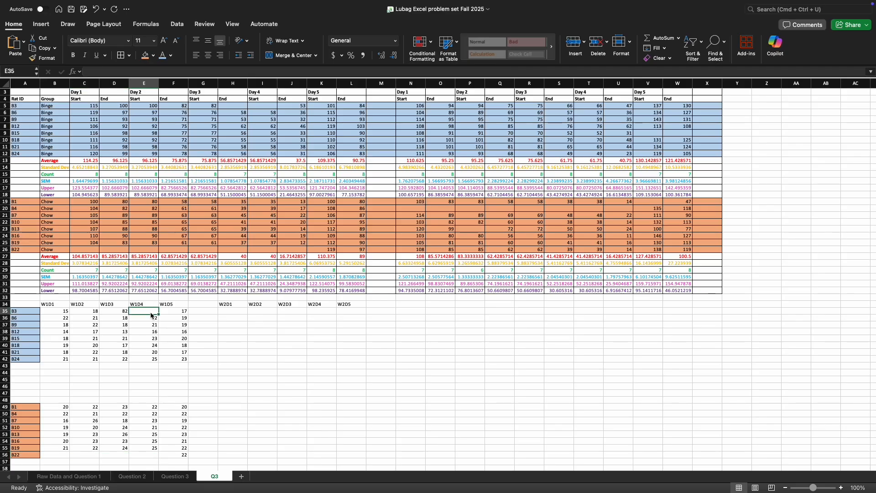
Calculate W2D1 intake in cell H35 with the formula =N5-O5 and fill it down through H56
left_click(235, 311)
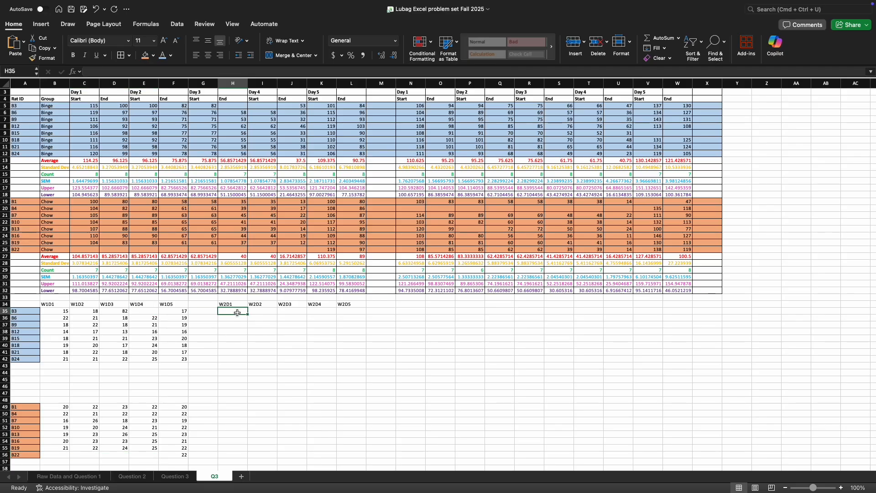
type("=")
left_click(419, 106)
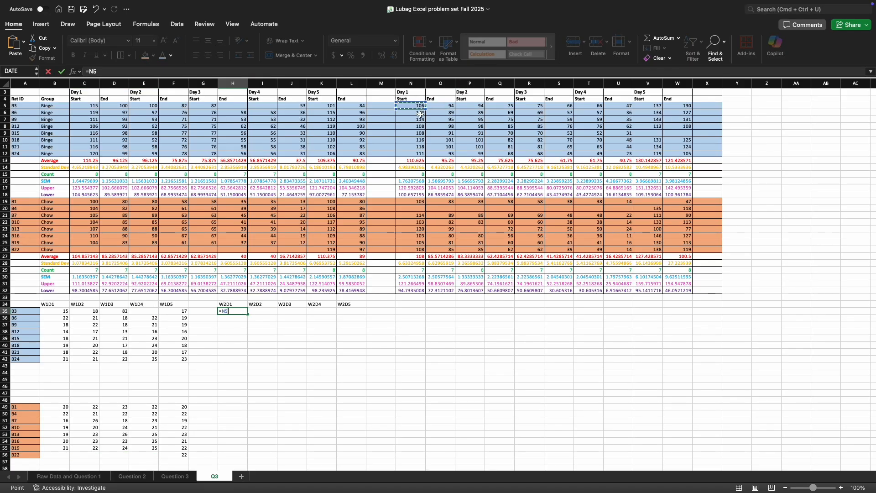
type("-")
left_click(446, 106)
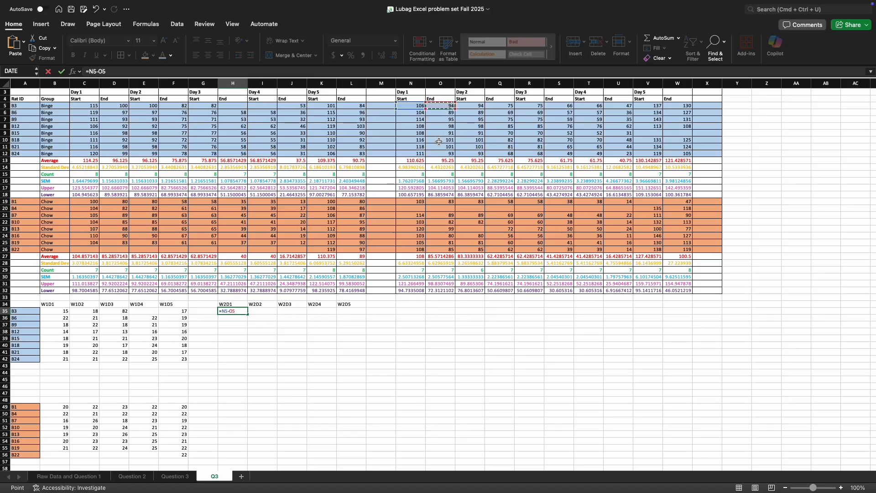
key("Return")
left_click(244, 312)
left_click_drag(248, 315, 233, 409)
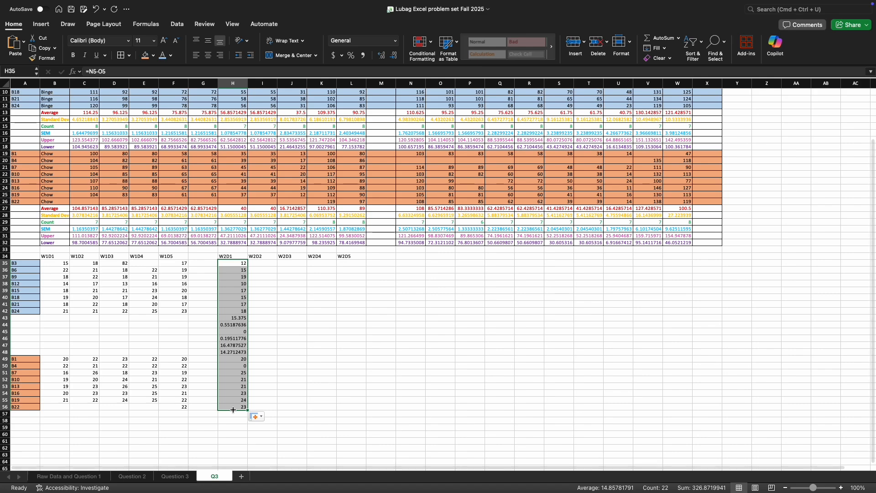
left_click(237, 318)
Calculate W2D2 intake in cell I35 with the formula =P5-Q5 and fill it down through I56
left_click(261, 263)
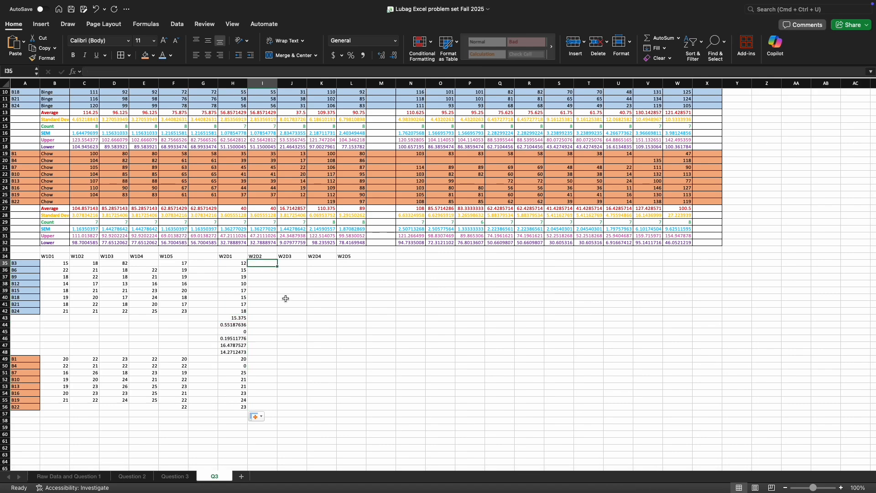
scroll(285, 297, "up", 3)
type("=")
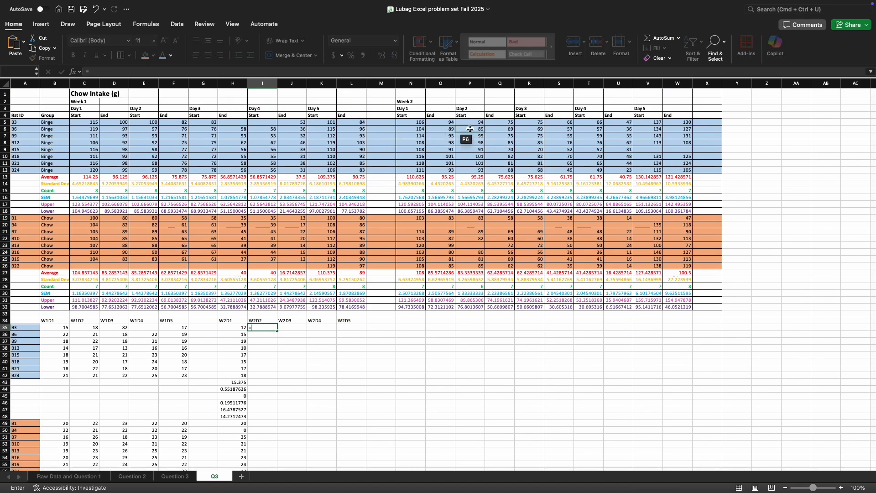
left_click(476, 122)
type("-")
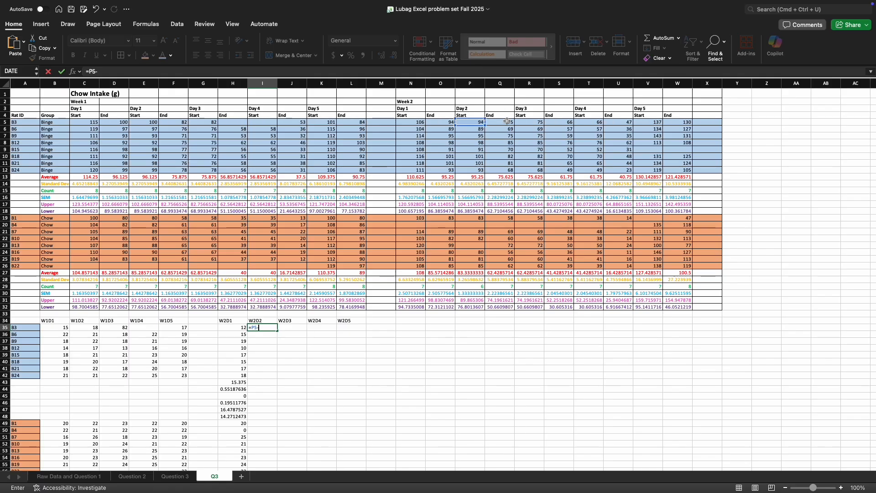
left_click(502, 121)
key("Return")
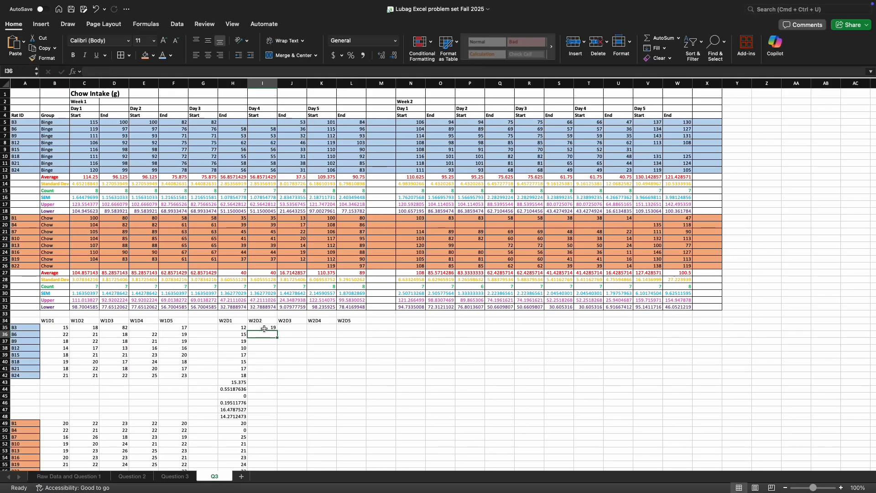
left_click(264, 328)
left_click_drag(277, 331, 278, 337)
left_click_drag(281, 481, 278, 456)
Try to fill the W2D2 formula from I35 across through K35, and undo the fill
left_click(275, 312)
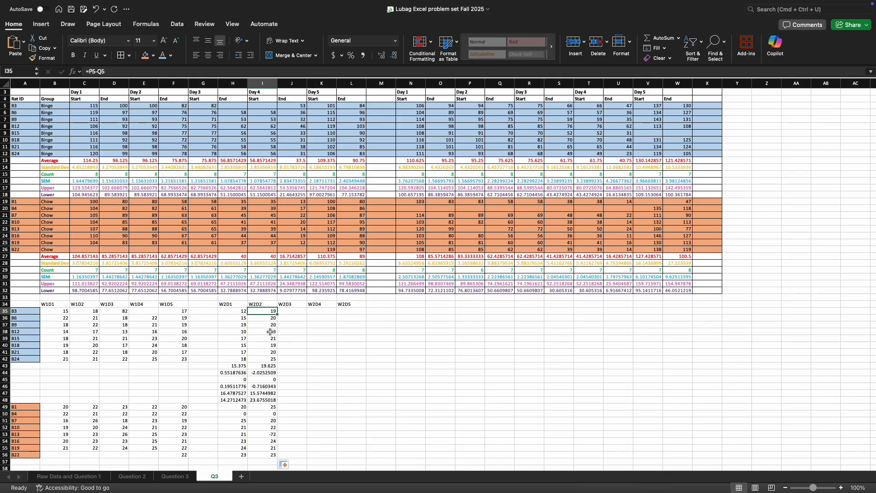
left_click(291, 312)
left_click(272, 312)
left_click_drag(277, 314, 349, 314)
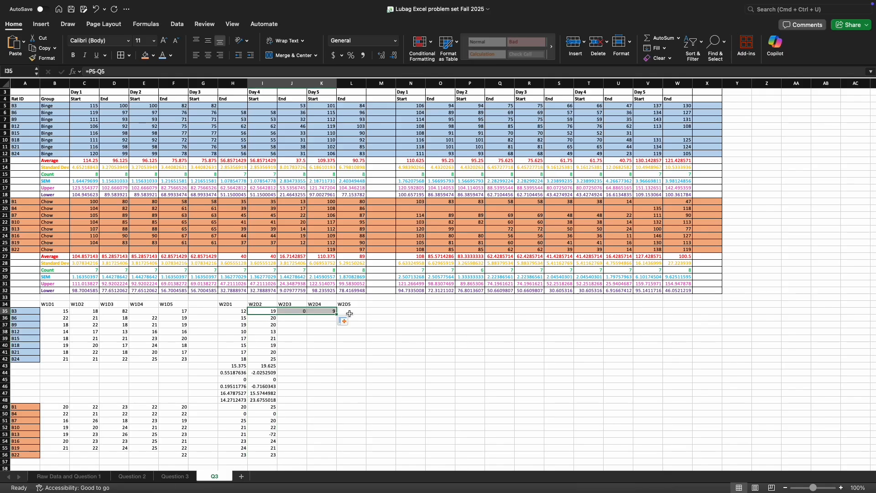
scroll(349, 313, "up", 2)
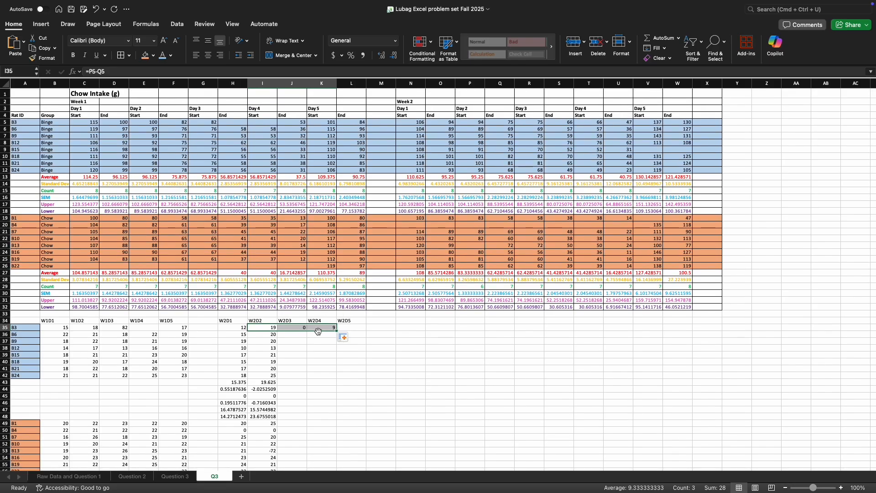
key("super+z")
Calculate W2D3 intake in cell J35 with the formula =R5-S5 and fill it down through J56
left_click(299, 330)
type("=")
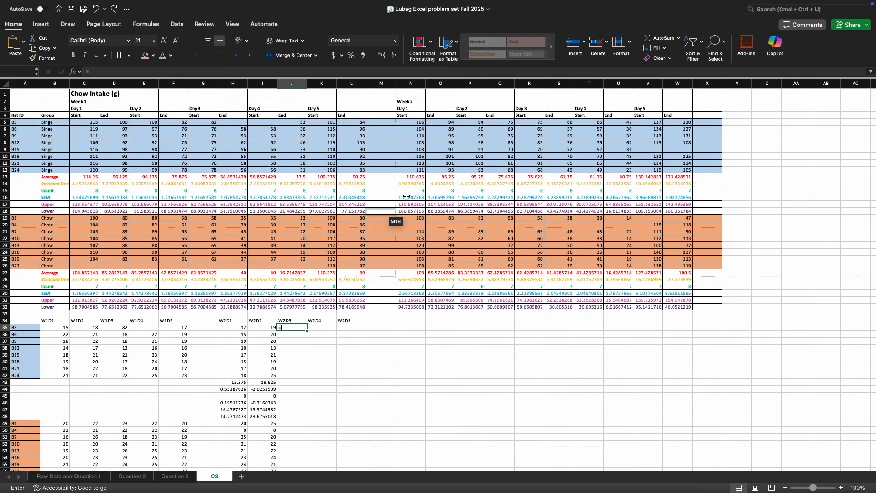
left_click(522, 124)
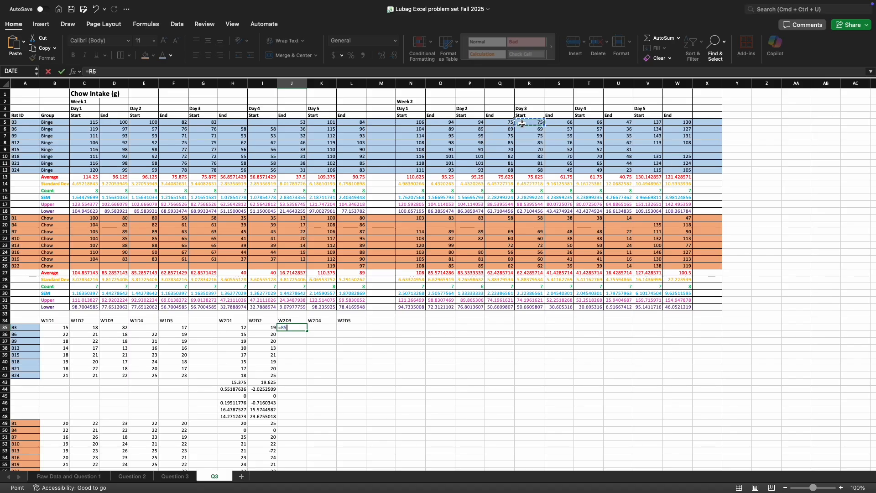
type("-")
left_click(569, 122)
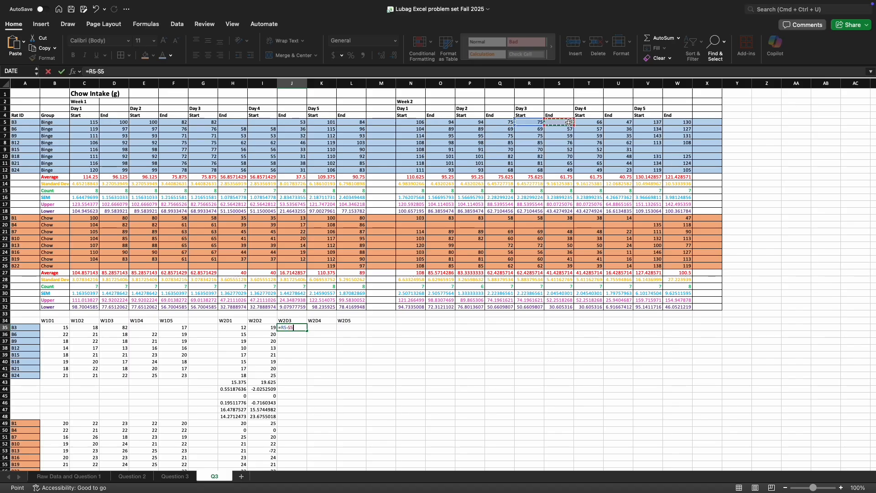
key("Return")
left_click(318, 328)
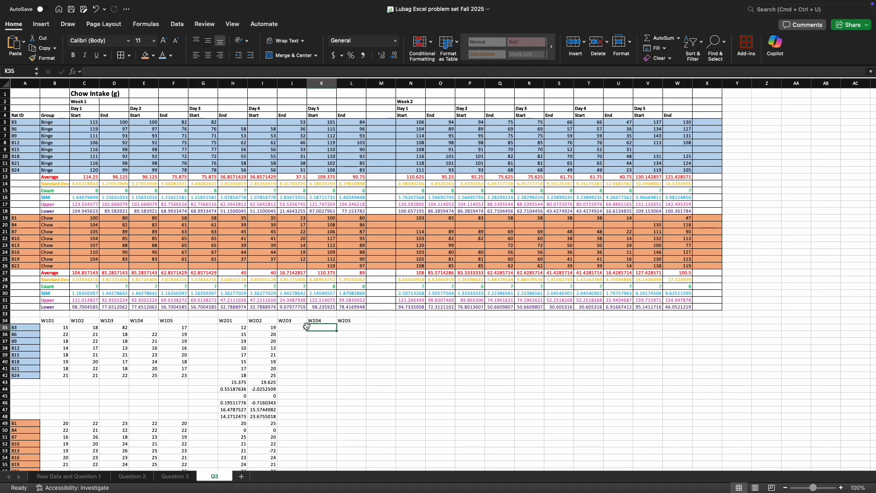
left_click(302, 328)
left_click_drag(306, 331, 295, 454)
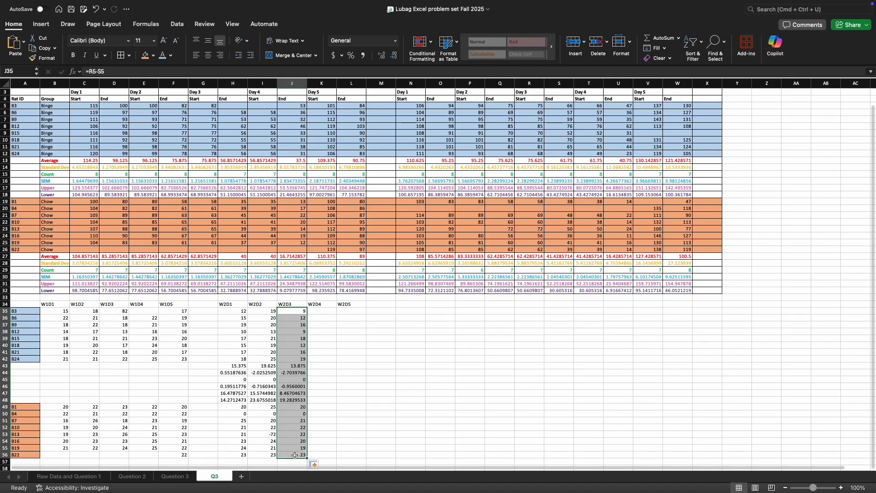
Calculate W2D4 intake in cell K35 with the formula =T5-U5
left_click(322, 312)
type("=")
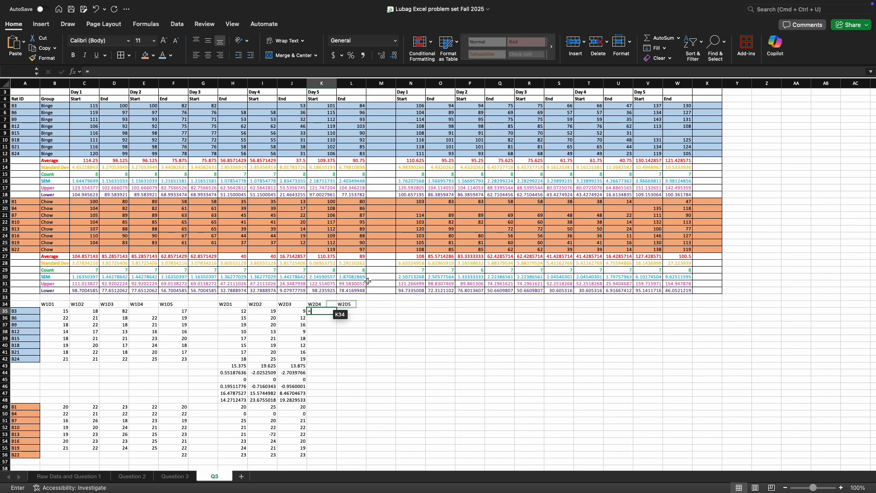
left_click(592, 109)
type("-")
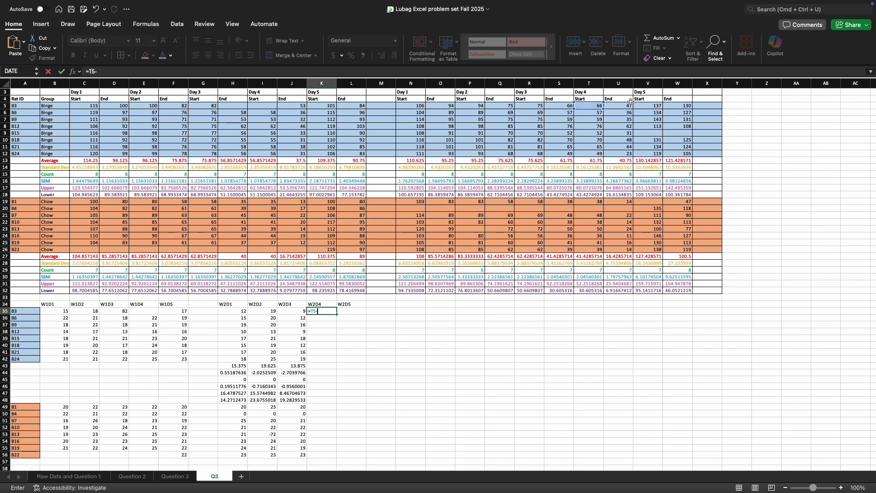
left_click(619, 105)
key("Return")
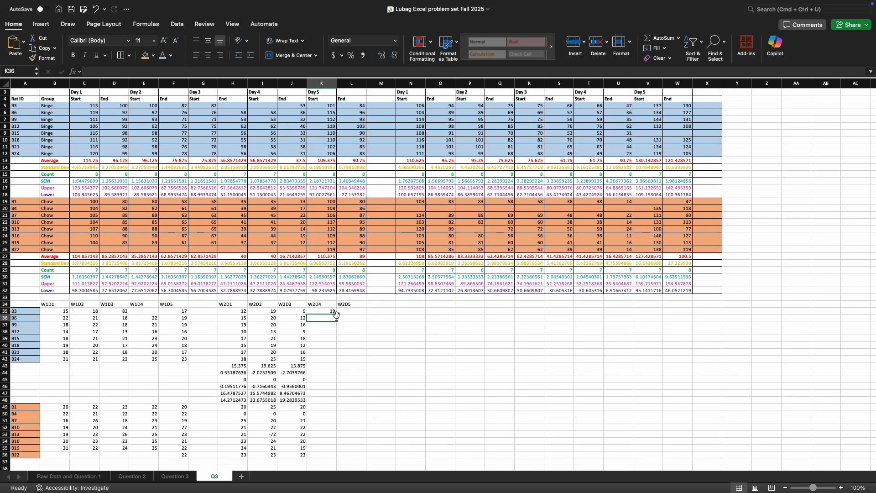
Calculate W2D5 intake in cell L35 with the formula =V5-W5
left_click(353, 311)
type("=")
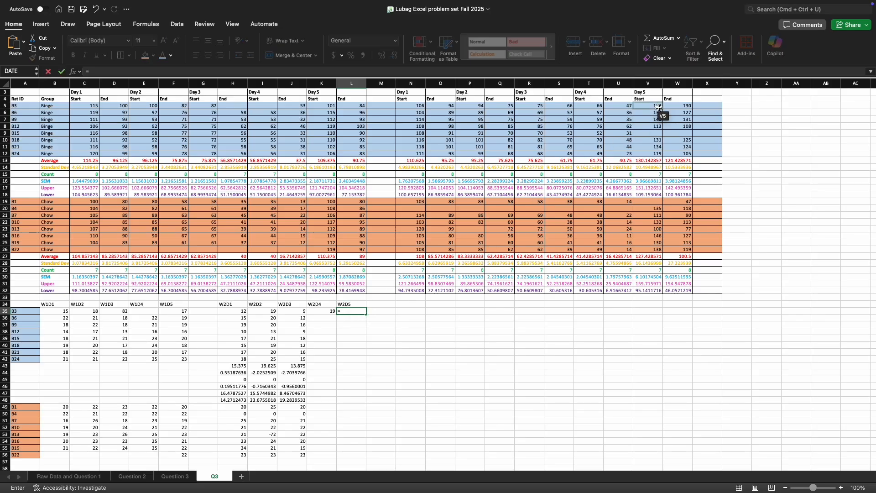
left_click(649, 106)
type("-")
left_click(683, 106)
key("Return")
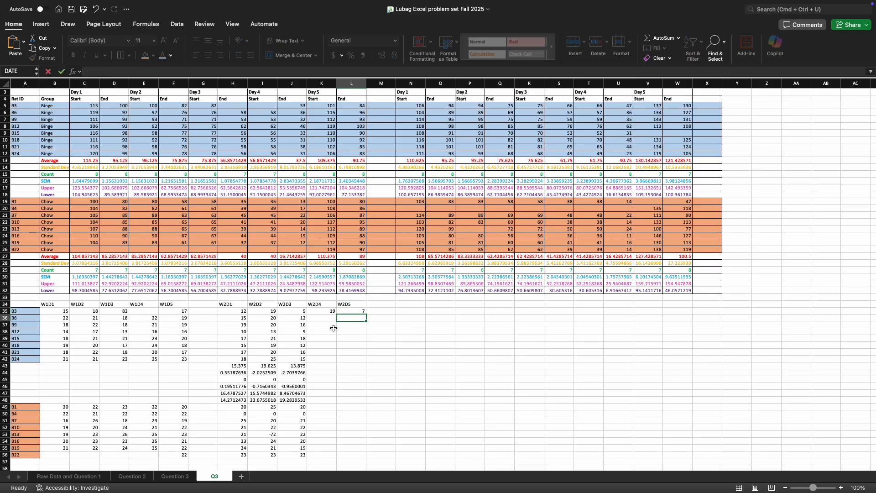
Fill the W2D4 and W2D5 formulas from K35 and L35 down through row 56
left_click(335, 318)
left_click(334, 310)
left_click_drag(337, 315, 336, 456)
left_click(363, 313)
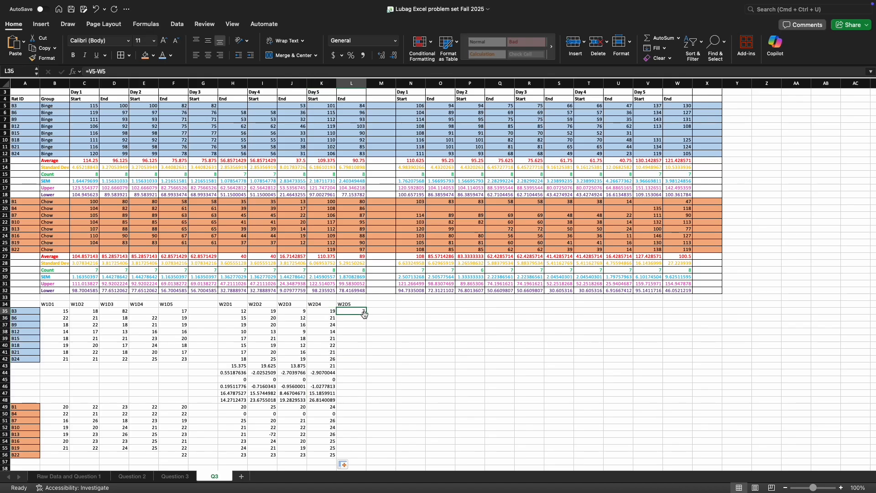
left_click_drag(365, 313, 354, 456)
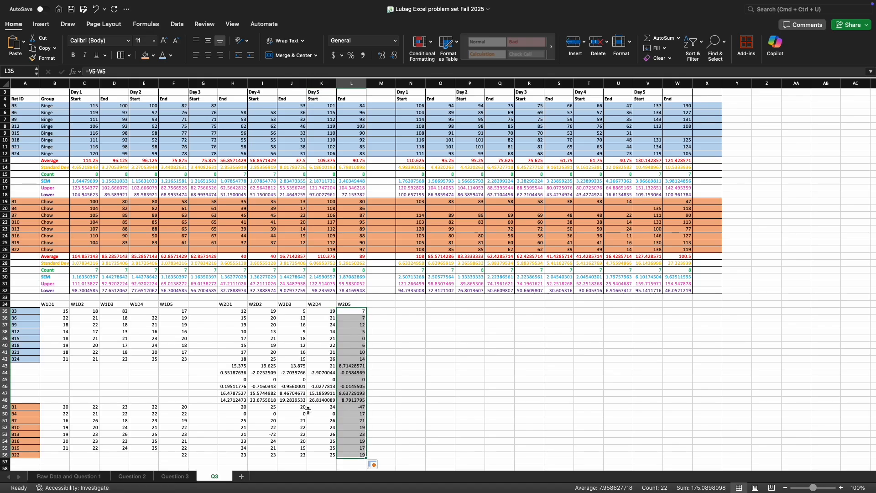
Clear the week 2 formula results in H43:L48 between the Binge and Chow groups
left_click(265, 367)
left_click_drag(220, 367, 361, 400)
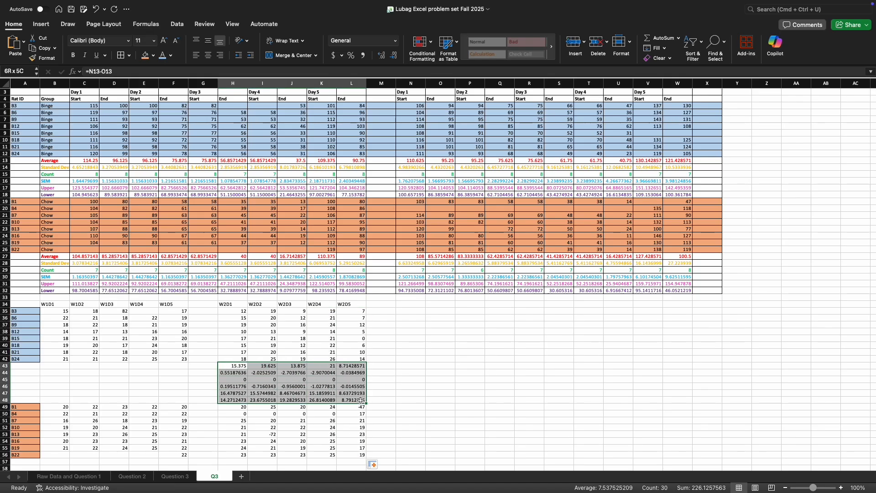
key("Delete")
Clear the week 2 results based on missing data in cells L39, L49, H50:K50 and I53
left_click(352, 317)
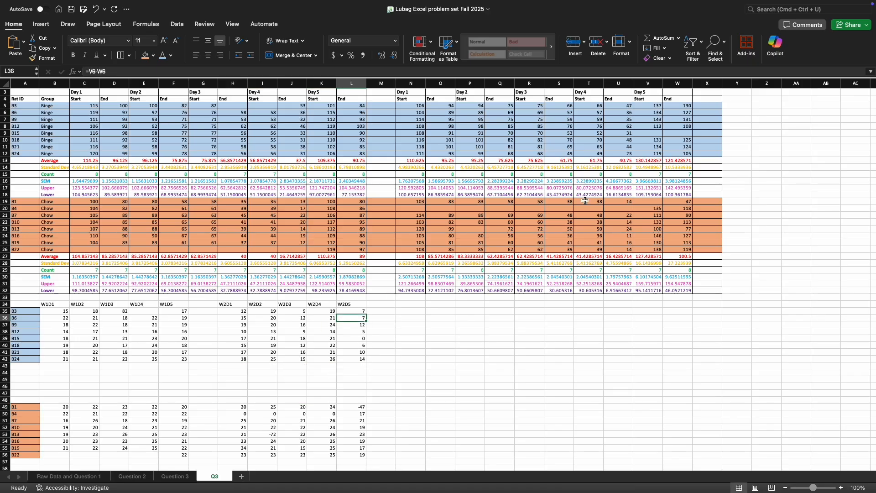
left_click(659, 132)
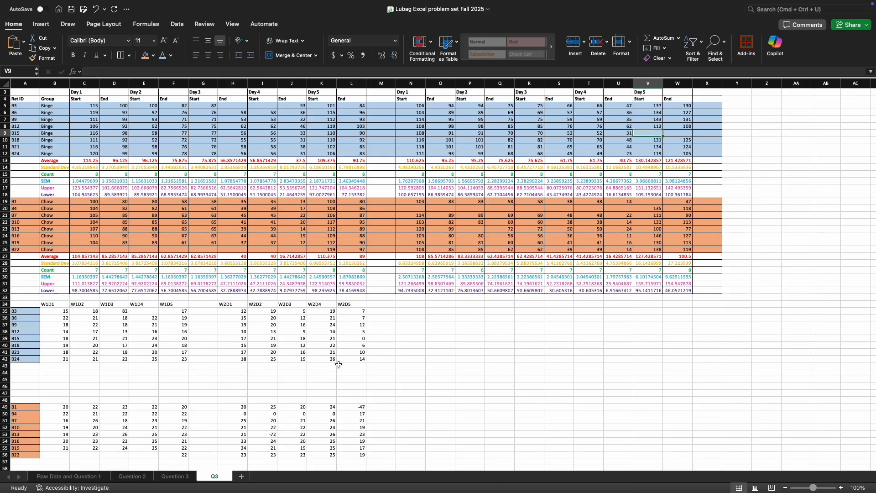
left_click(345, 341)
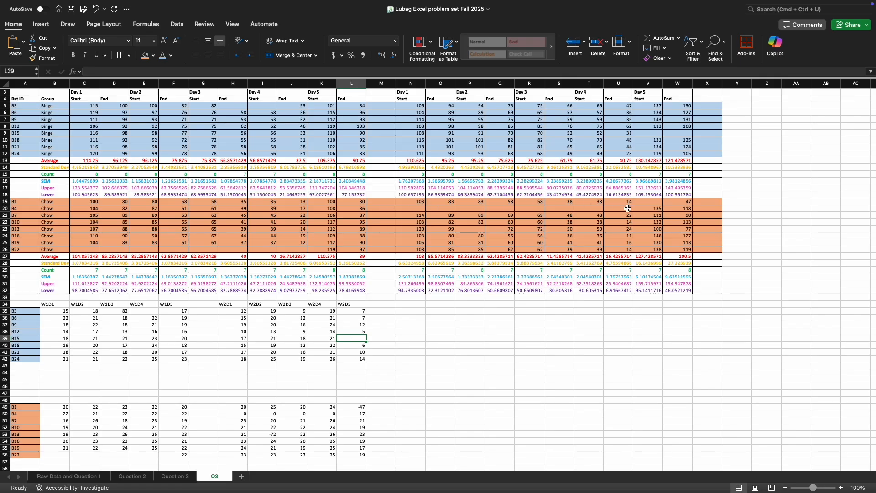
left_click(349, 406)
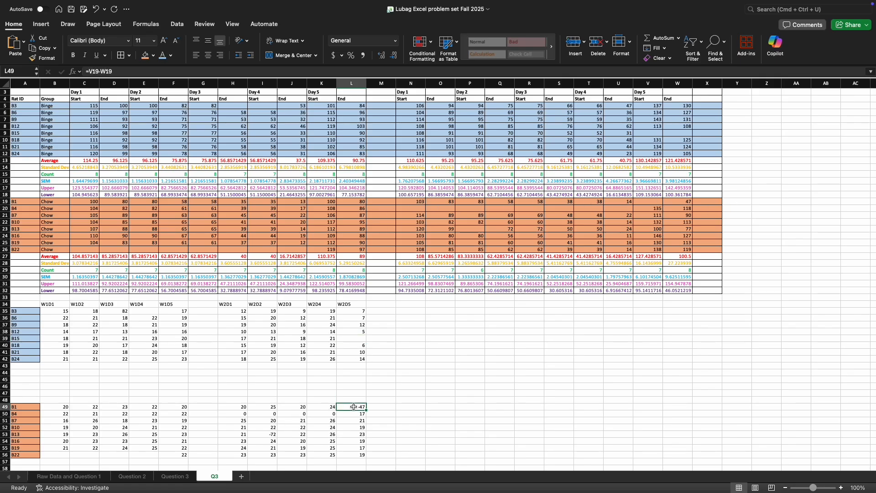
key("Delete")
left_click_drag(223, 414, 320, 411)
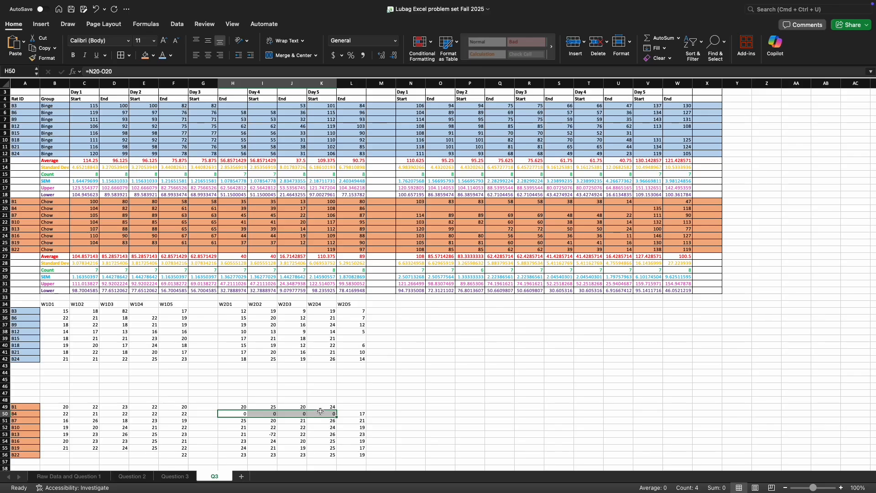
key("Delete")
left_click(396, 394)
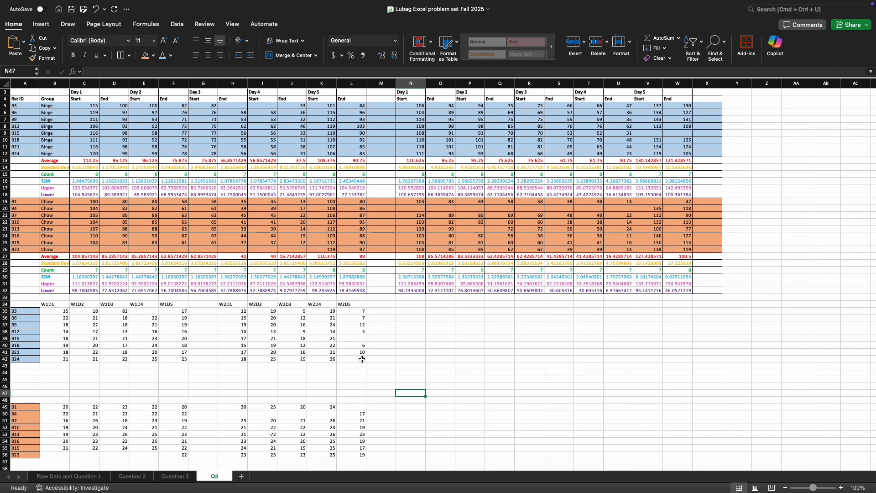
left_click(258, 435)
key("Delete")
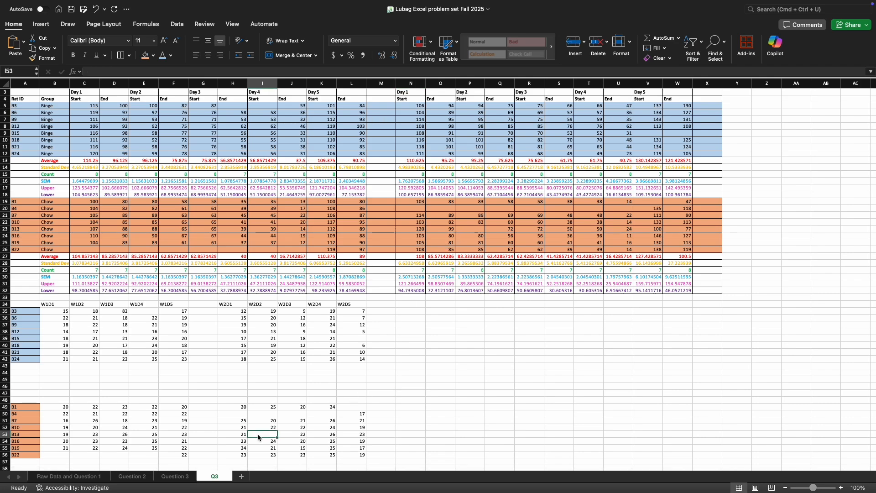
left_click(408, 394)
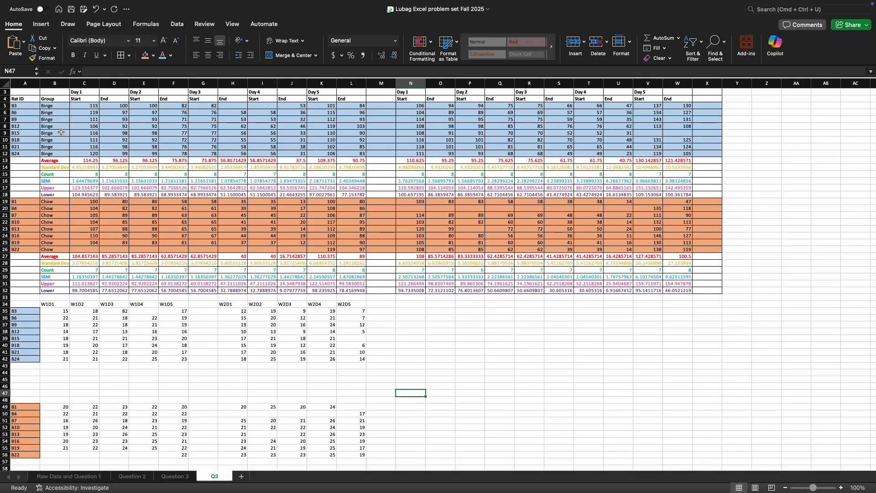
Copy the Binge statistics block B13:J18 to B43, and clear the pasted formulas in the empty column G between the weeks
left_click_drag(59, 160, 305, 195)
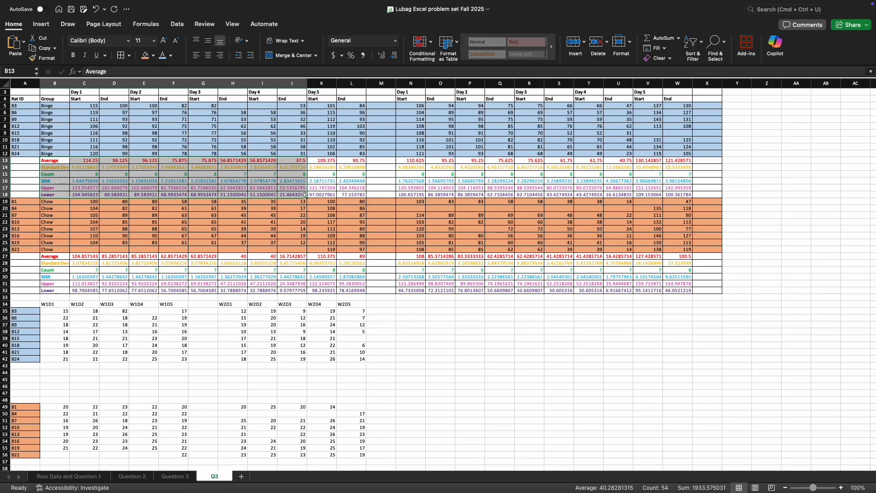
right_click(304, 195)
left_click(330, 212)
left_click(62, 160)
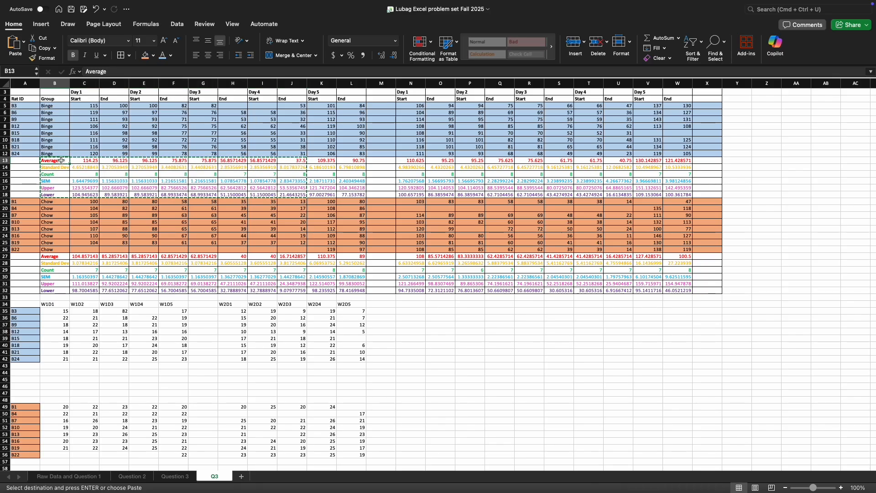
right_click(58, 365)
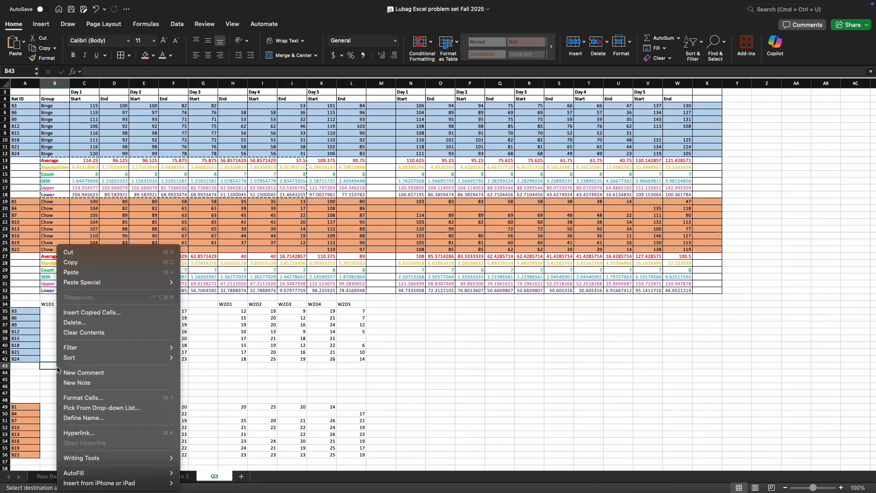
left_click(81, 272)
left_click_drag(203, 359, 205, 402)
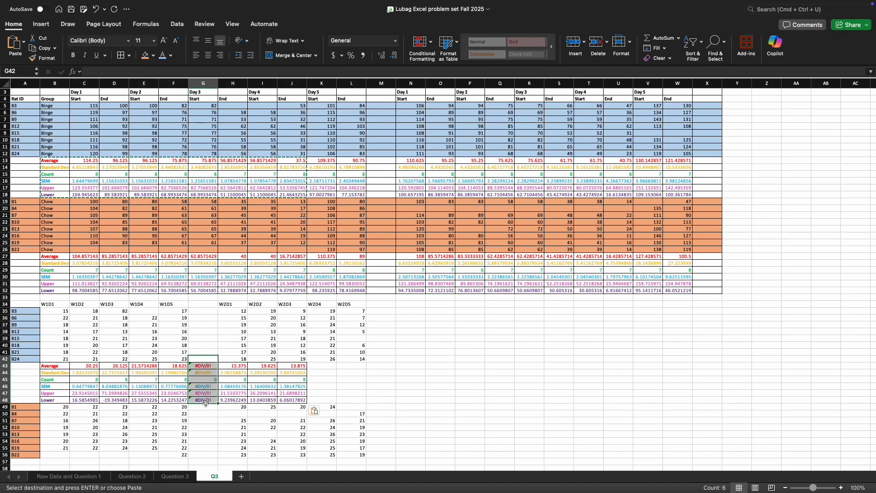
key("Delete")
Try to fill the W2D3 average from J43 down through J48, and undo the fill
left_click(298, 366)
left_click_drag(307, 372, 316, 399)
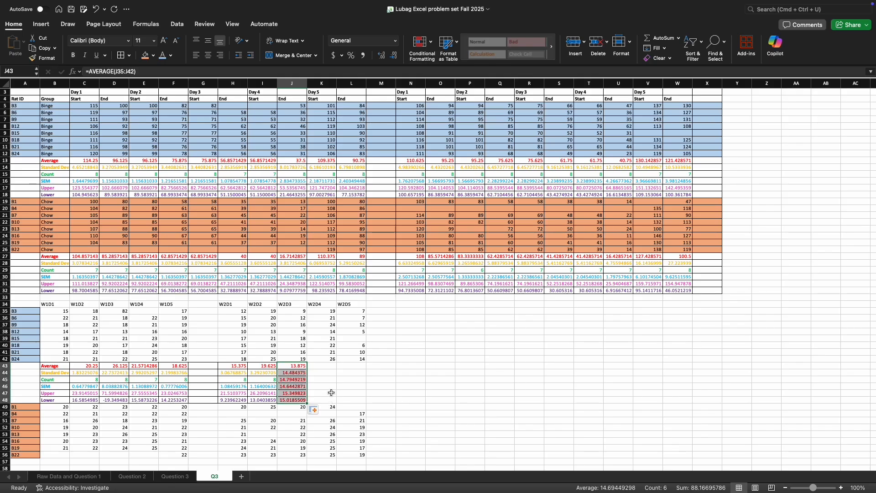
key("super+z")
Extend the Binge statistics formulas from J43:J48 across to the W2D4 and W2D5 columns, through L48
left_click_drag(307, 368, 363, 403)
left_click(302, 373)
left_click(300, 386)
left_click(303, 380)
left_click(301, 387)
left_click(300, 393)
key("super+z")
left_click(306, 403)
Copy the Binge statistics block B43:L48 to A43 so it aligns with the day columns, and clear the pasted formulas in G43:G48
scroll(207, 382, "down", 2)
left_click_drag(55, 350, 353, 384)
right_click(353, 385)
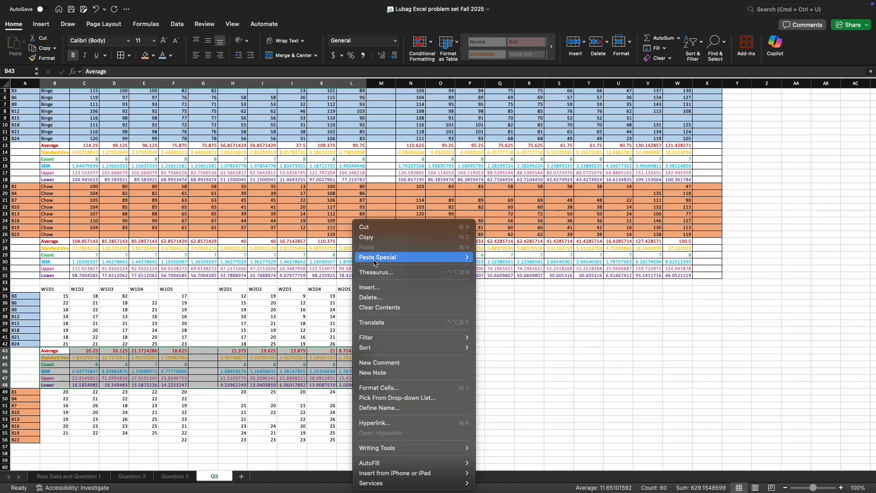
left_click(367, 238)
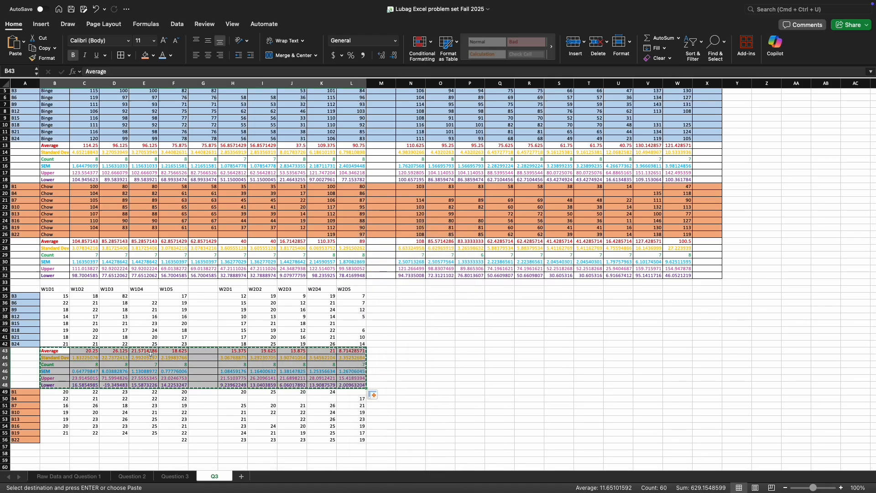
left_click(20, 351)
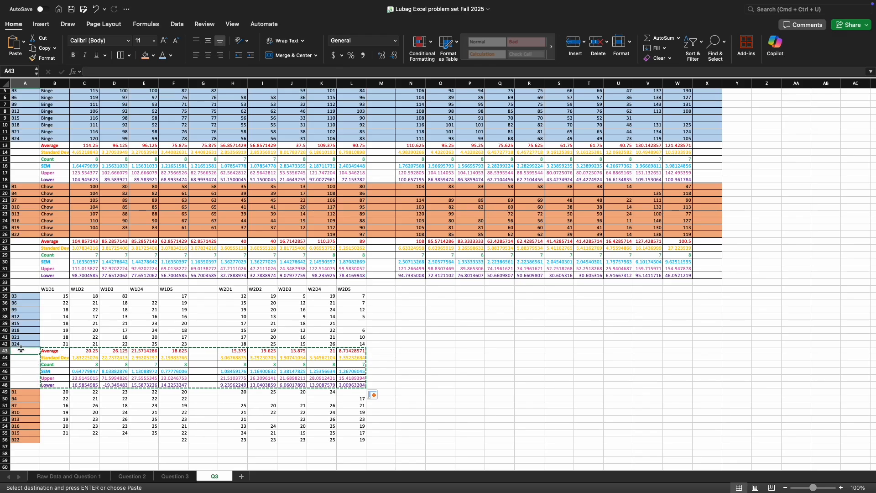
key("Return")
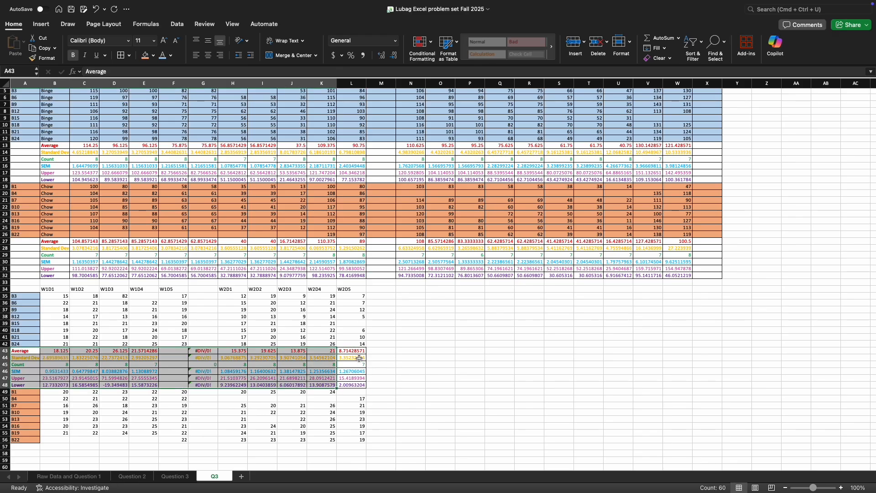
left_click(359, 358)
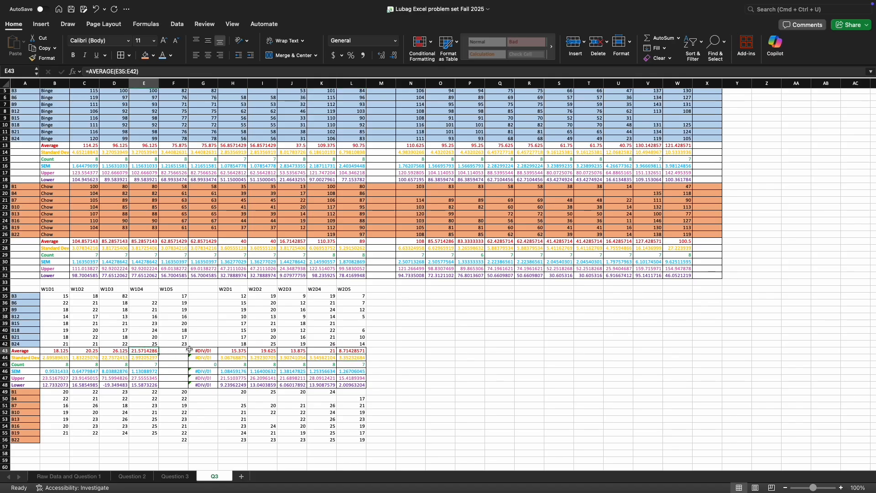
left_click_drag(203, 345, 204, 385)
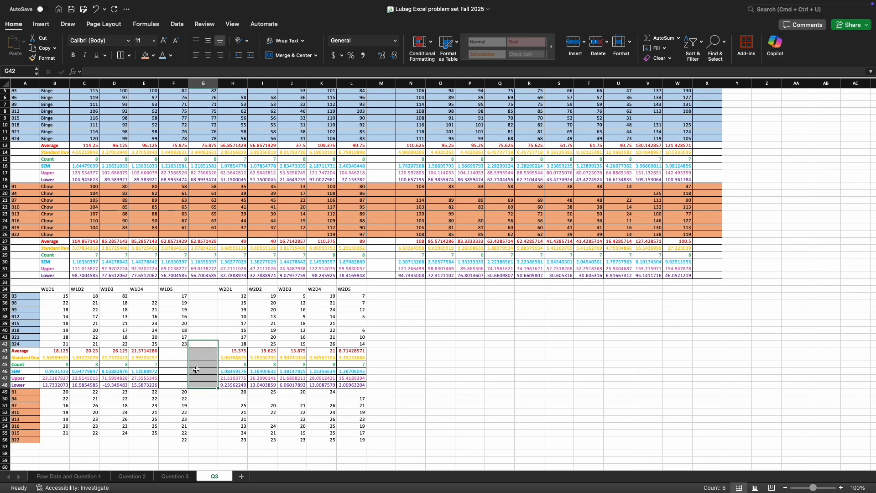
key("Delete")
Extend the W1D4 Average and Standard Dev formulas into F43 and F44 for W1D5, and undo the copied Count formula in F45
left_click(174, 350)
left_click(156, 350)
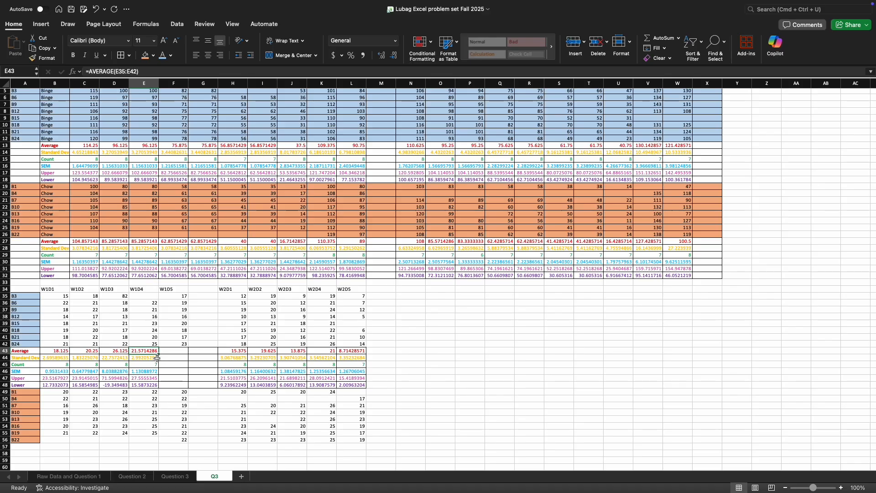
left_click_drag(158, 354, 182, 368)
left_click(150, 364)
left_click(155, 359)
left_click(156, 365)
left_click(165, 366)
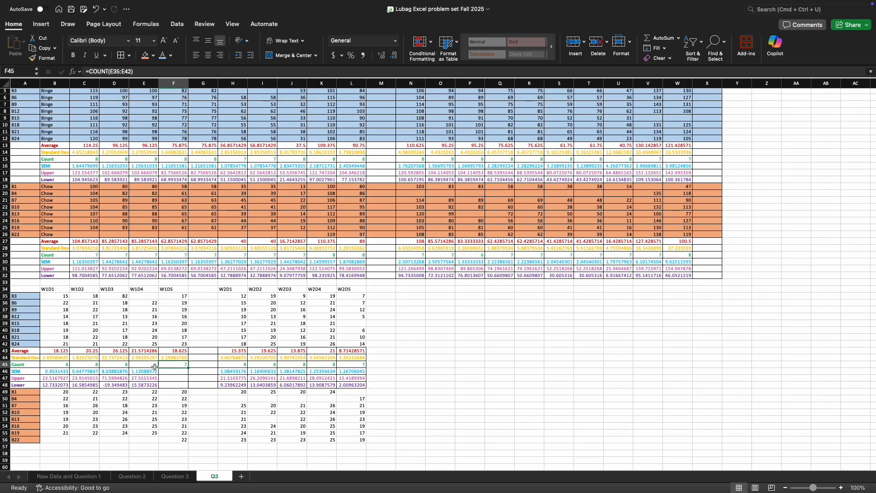
key("super+z")
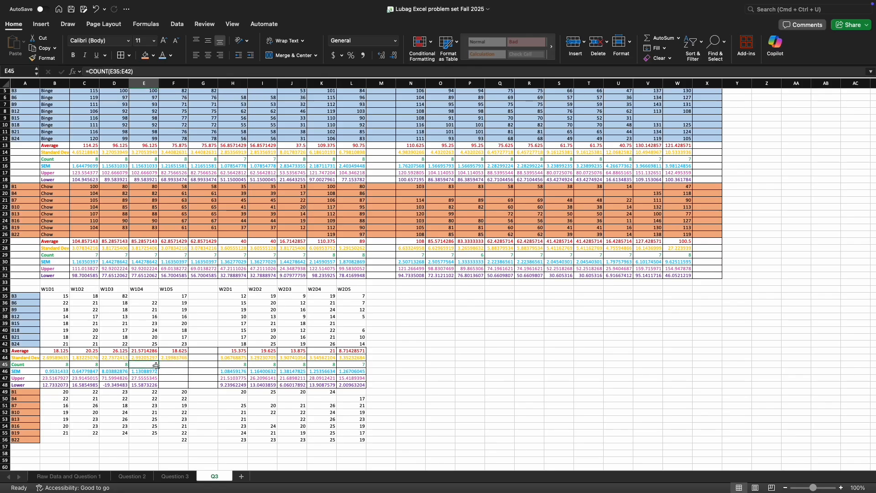
Extend the Count, SEM, Upper and Lower formulas from column E into F45:F48 for W1D5, and check the W2D1 formulas
left_click_drag(158, 367, 186, 386)
left_click(162, 374)
left_click(159, 380)
left_click(160, 387)
left_click(156, 385)
key("super+z")
left_click(228, 362)
left_click(229, 358)
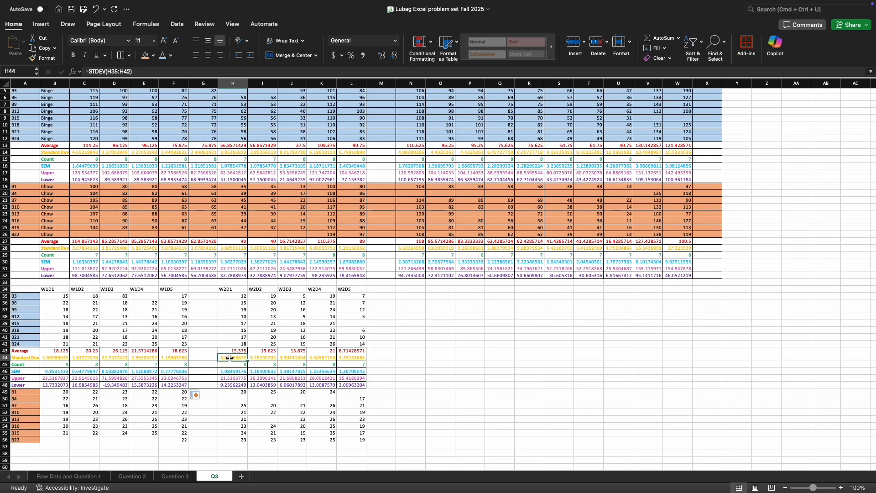
left_click(230, 379)
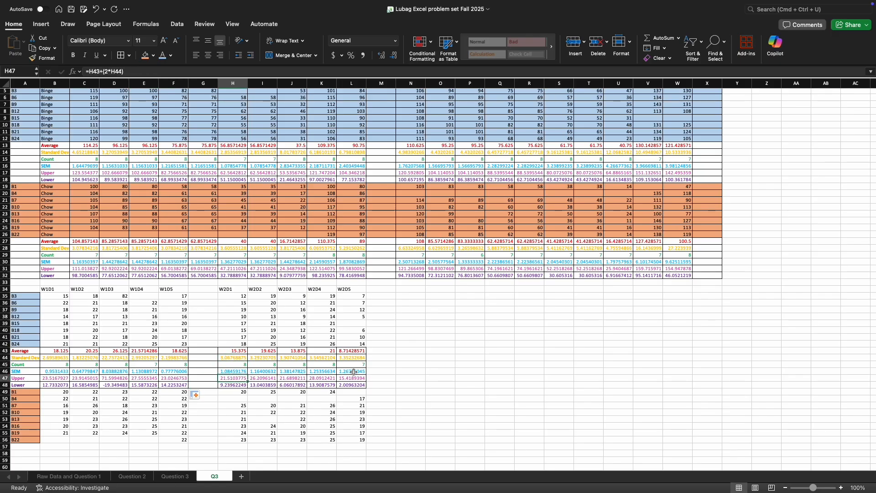
Copy the complete Binge statistics block A43:L48 to A57 below the Chow rats
scroll(242, 390, "down", 4)
left_click_drag(25, 279, 343, 313)
right_click(343, 313)
left_click(367, 242)
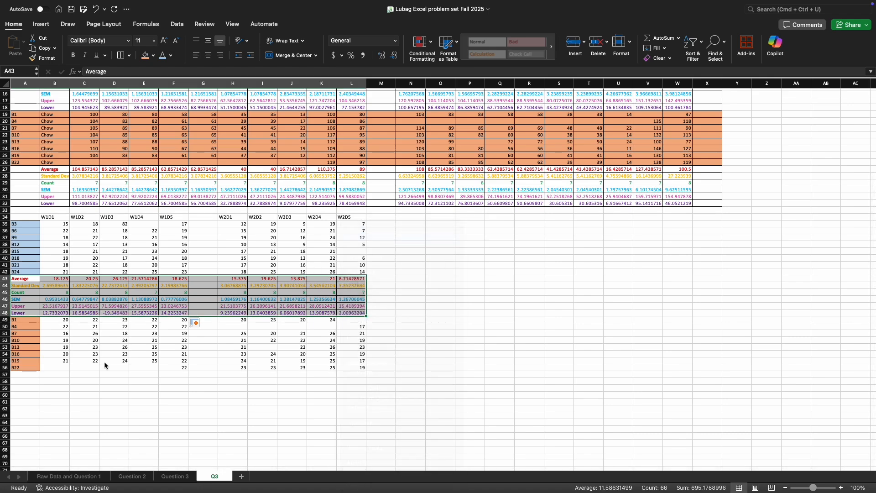
left_click(28, 374)
right_click(30, 375)
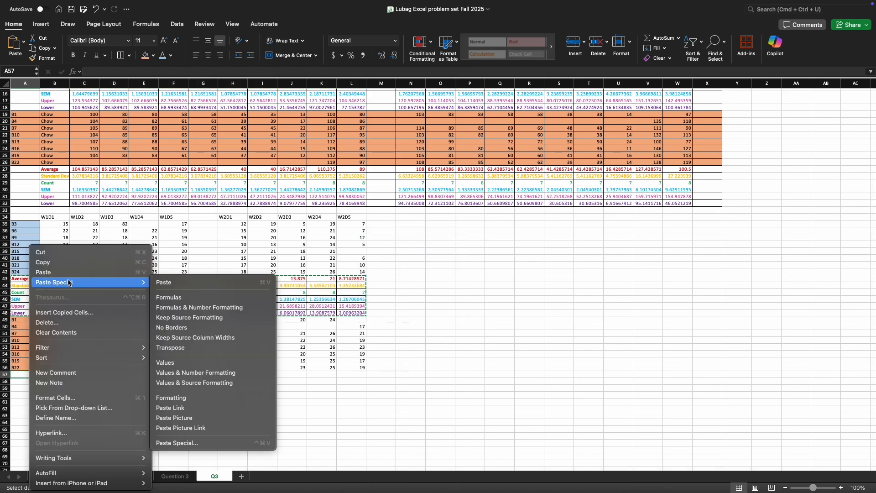
left_click(43, 272)
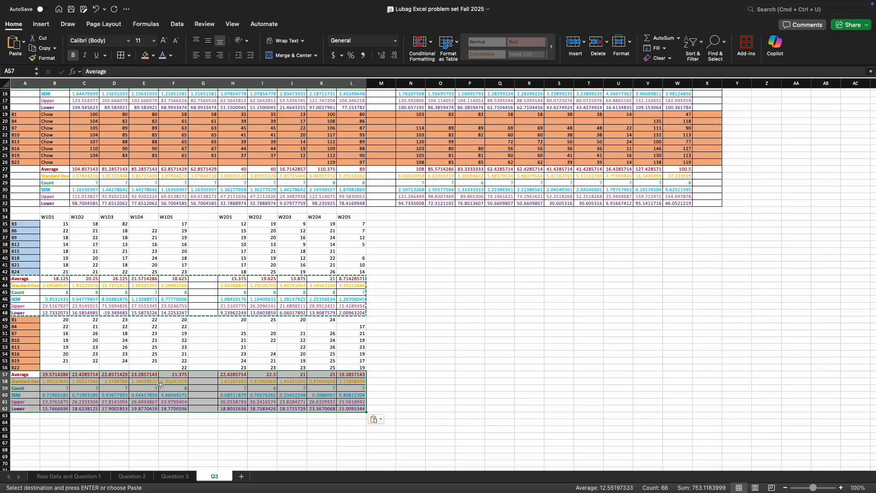
left_click(161, 383)
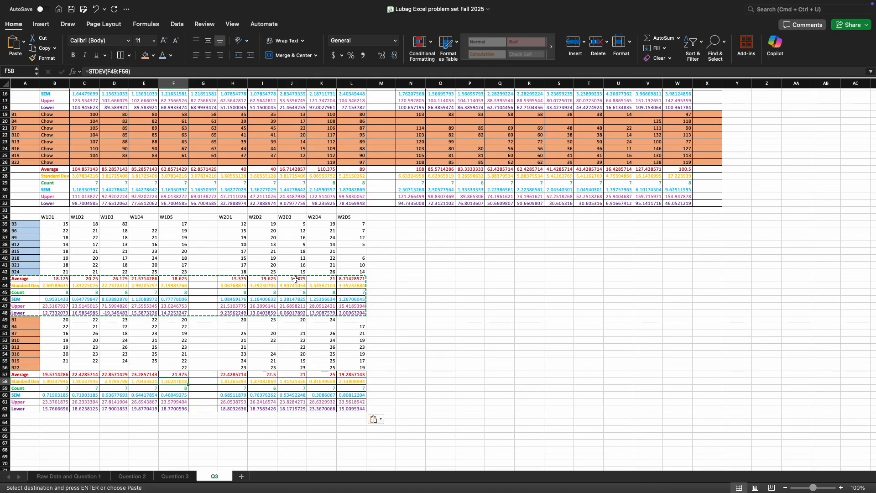
Copy the day headers W1D1 to W2D5 from B34:L34 to a new summary table starting at N34
left_click(411, 224)
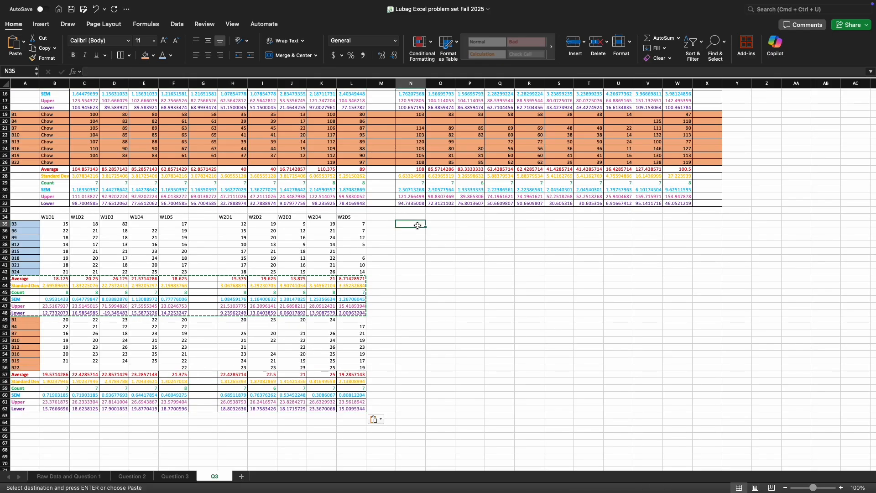
left_click(440, 217)
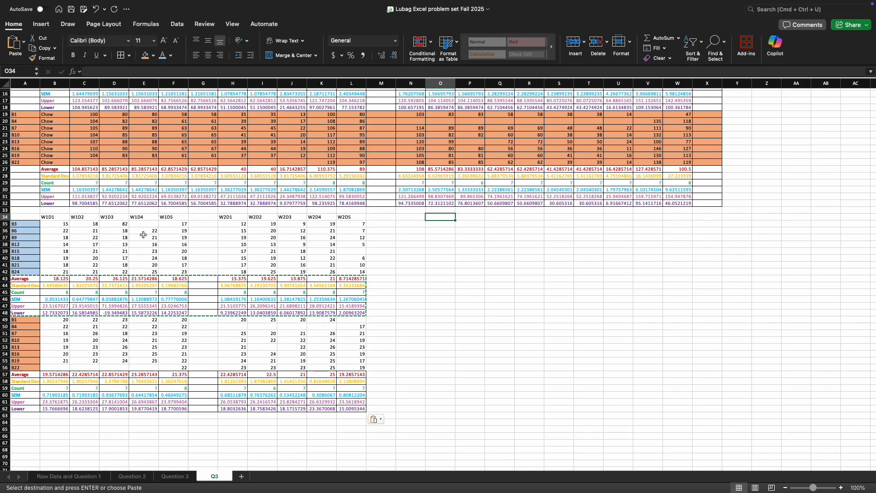
left_click_drag(58, 218, 613, 218)
right_click(361, 218)
left_click(393, 235)
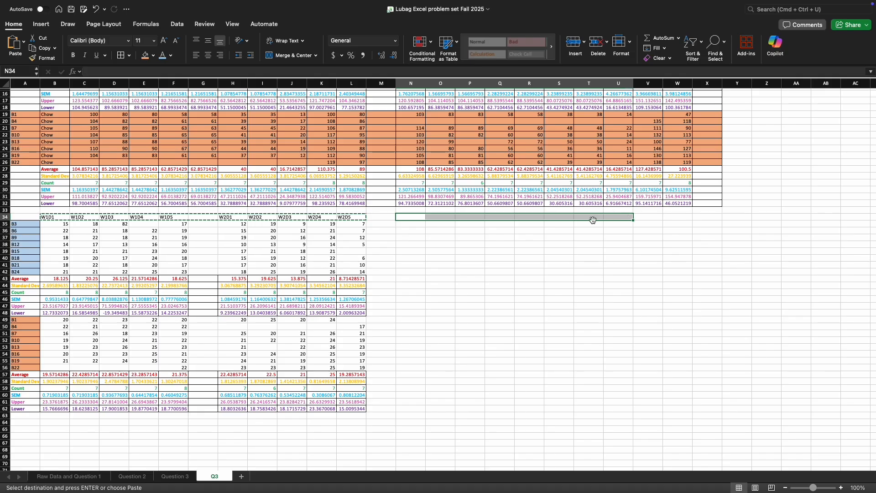
key("ctrl+v")
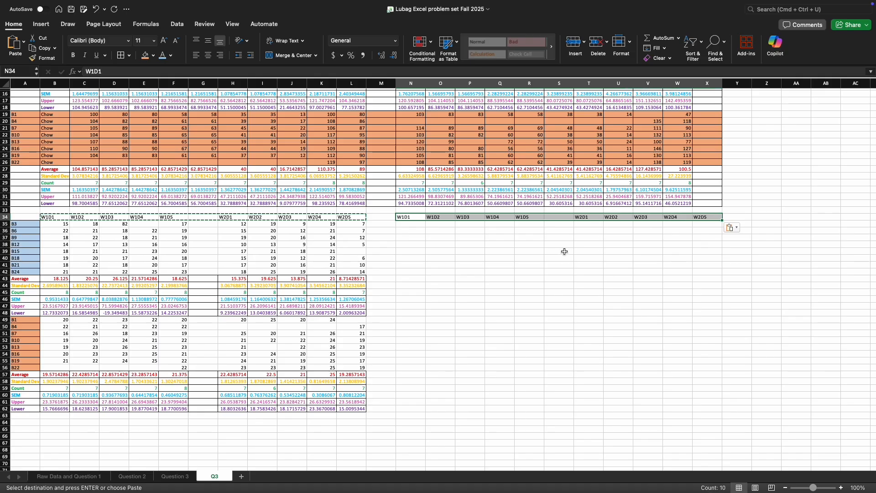
left_click(442, 238)
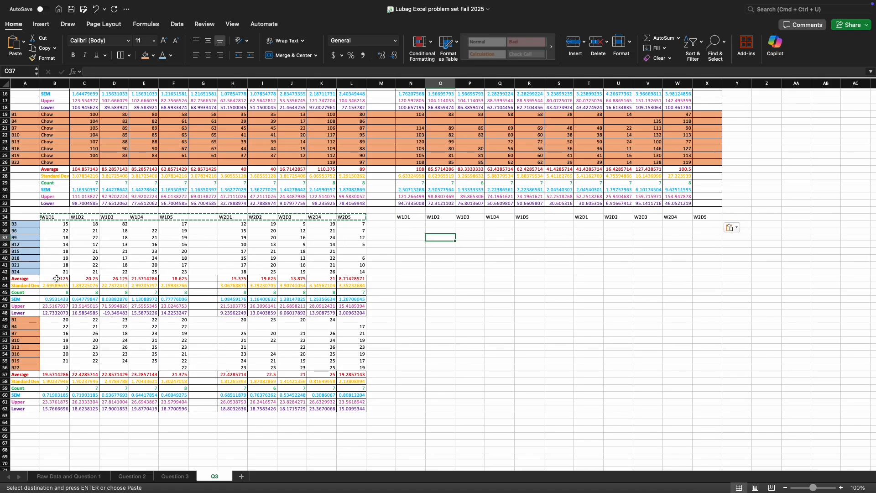
Copy the Binge averages B43:L43 into the summary table at N35 as values only, clearing the first paste that brought in formulas
left_click_drag(55, 279, 356, 281)
right_click(356, 281)
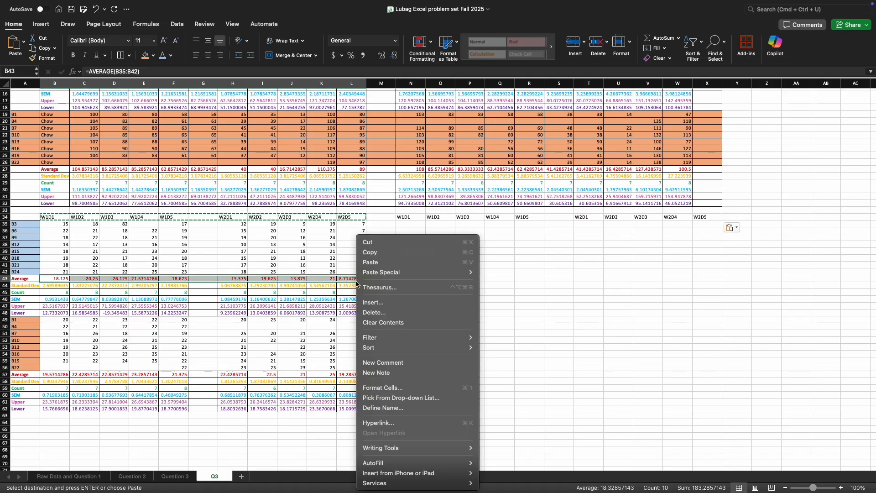
left_click(371, 252)
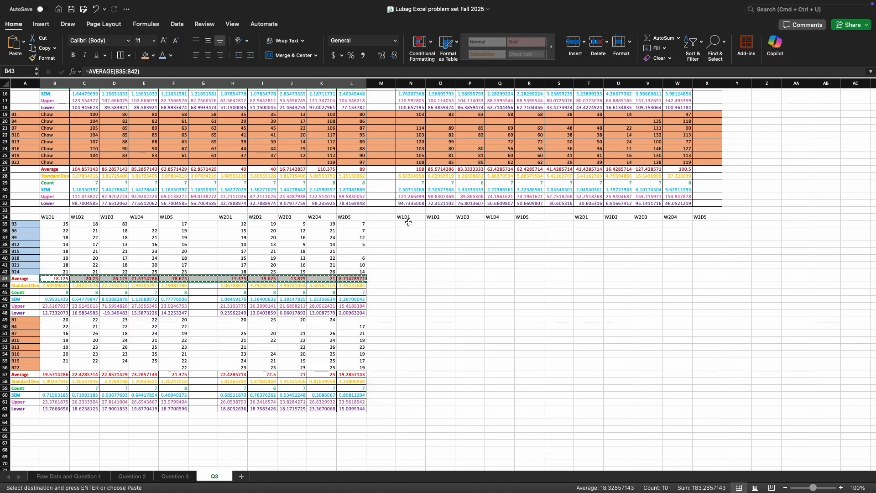
left_click(410, 224)
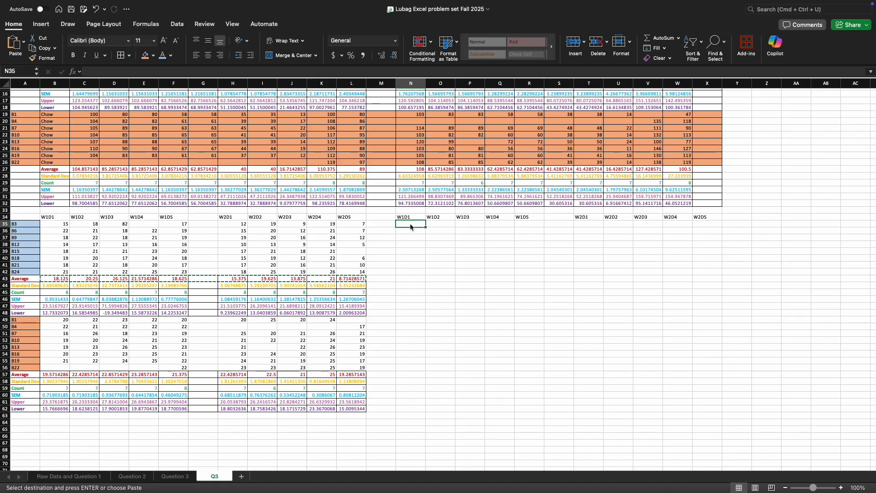
key("super+v")
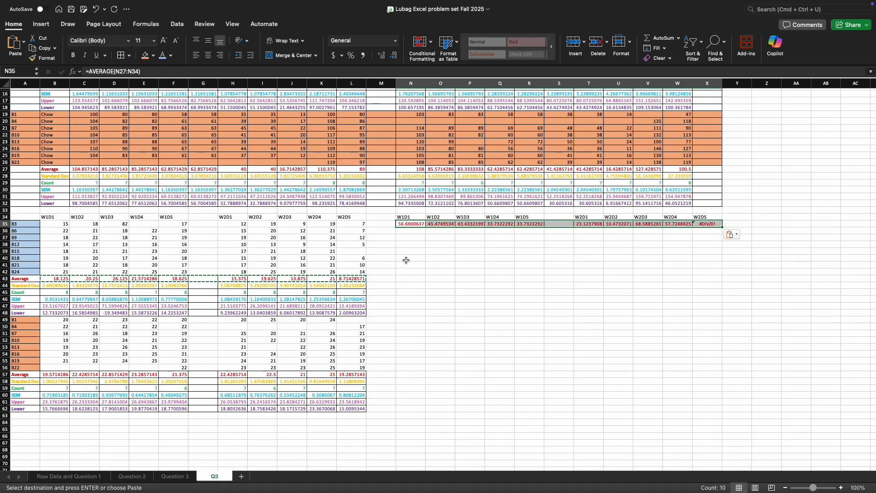
key("Delete")
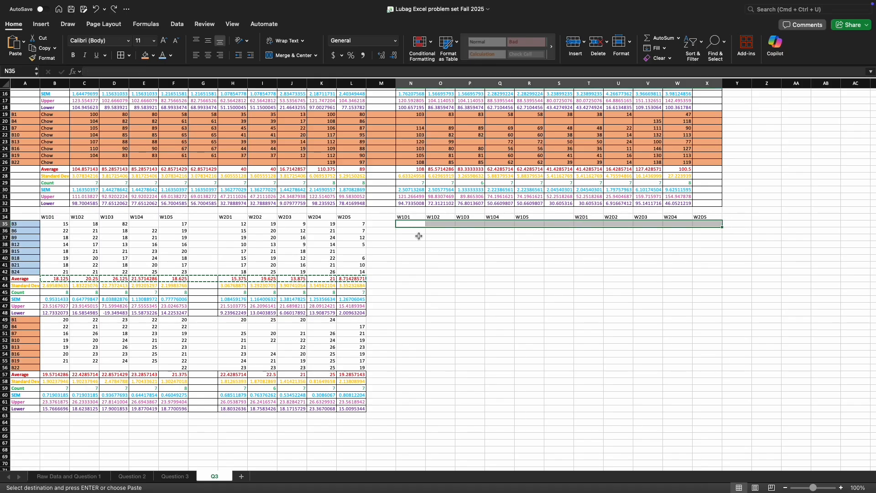
right_click(407, 226)
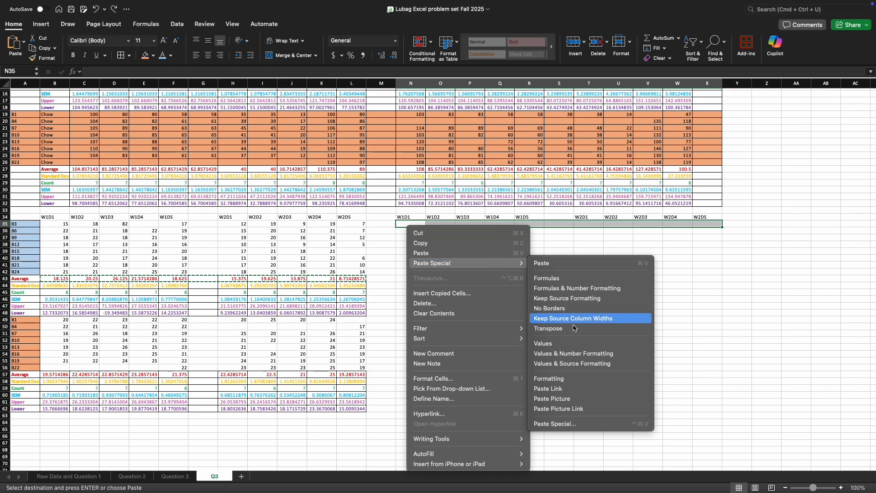
left_click(574, 346)
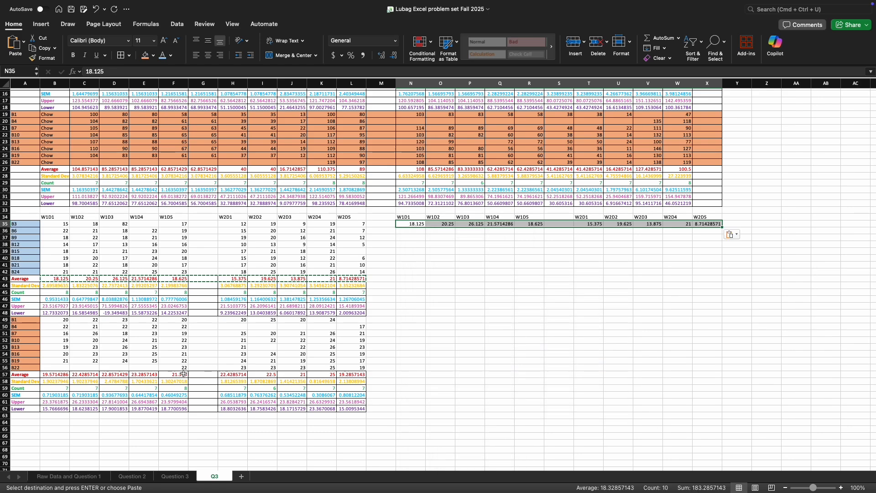
left_click_drag(63, 376, 358, 374)
right_click(357, 373)
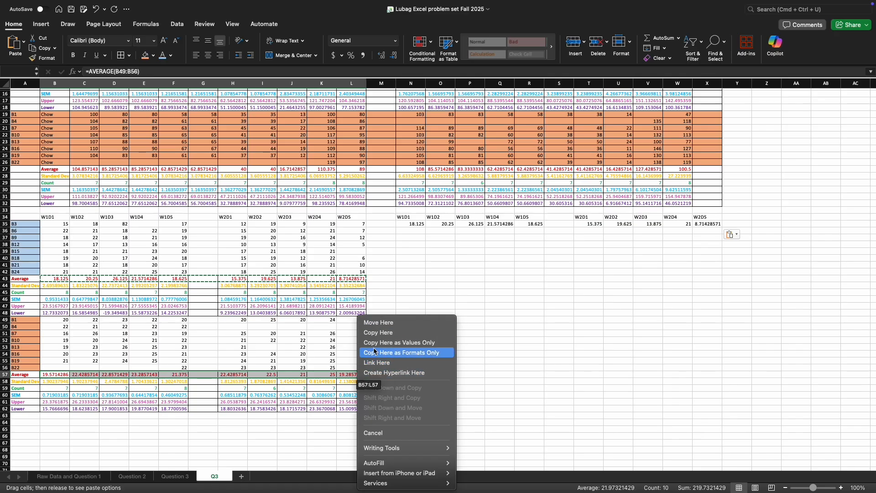
left_click(309, 377)
left_click(417, 300)
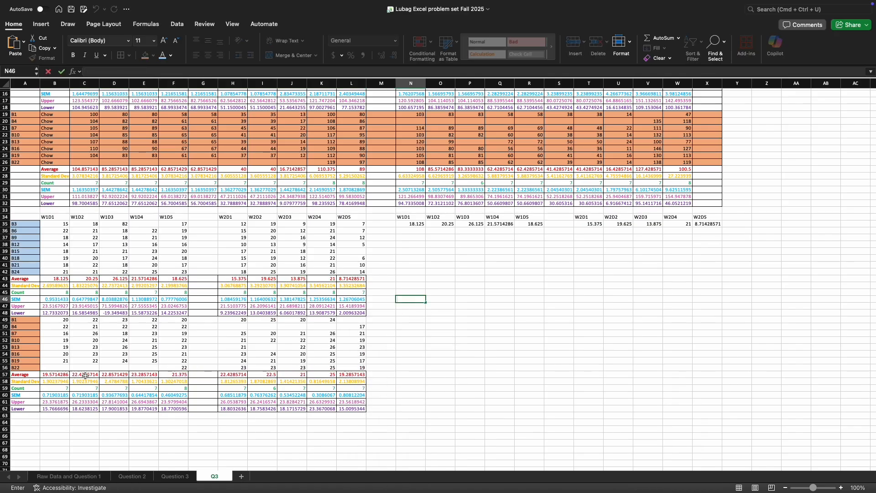
Copy the Chow averages B57:L57 into the summary table at N36 as values only
left_click_drag(62, 377, 350, 375)
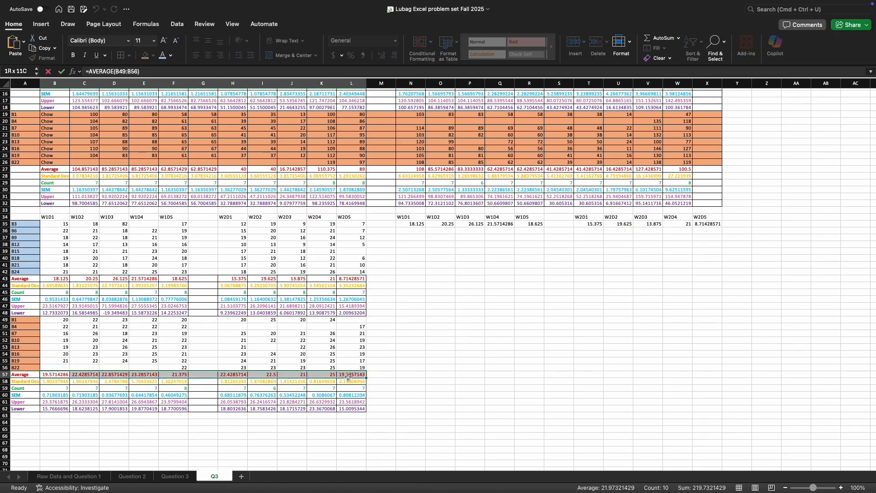
right_click(350, 375)
left_click(362, 252)
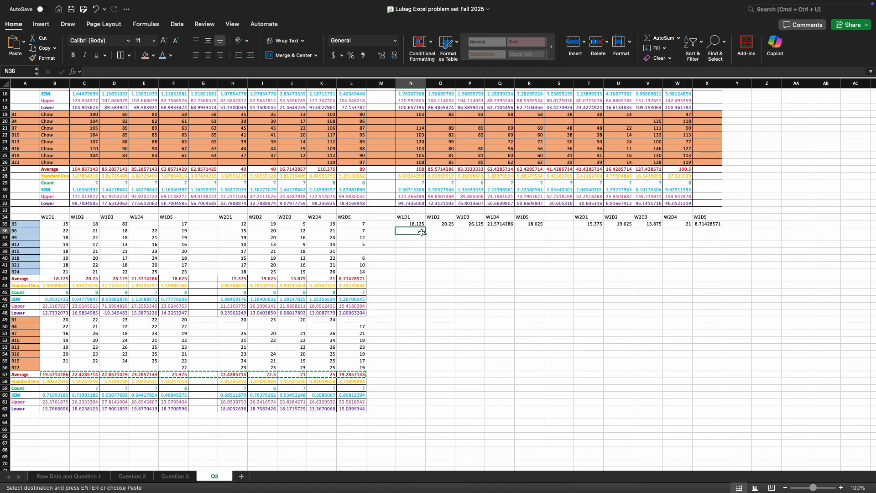
right_click(423, 232)
mouse_move(479, 269)
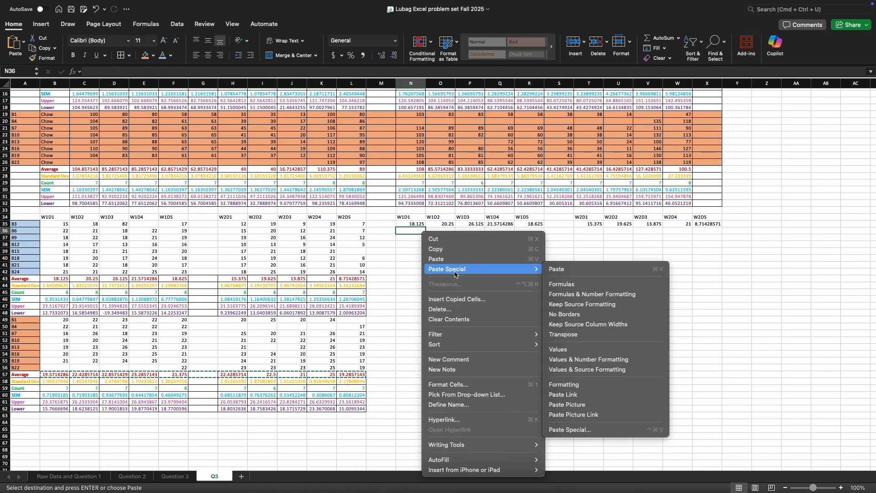
left_click(575, 347)
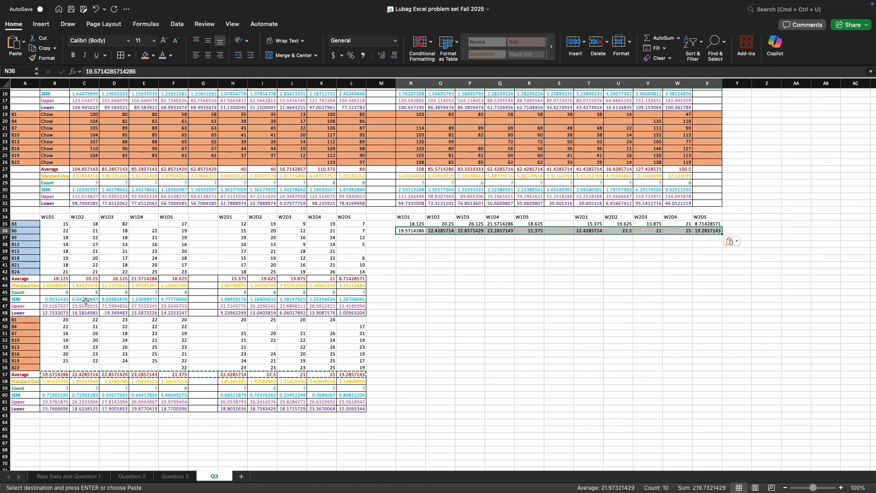
left_click_drag(41, 301, 354, 299)
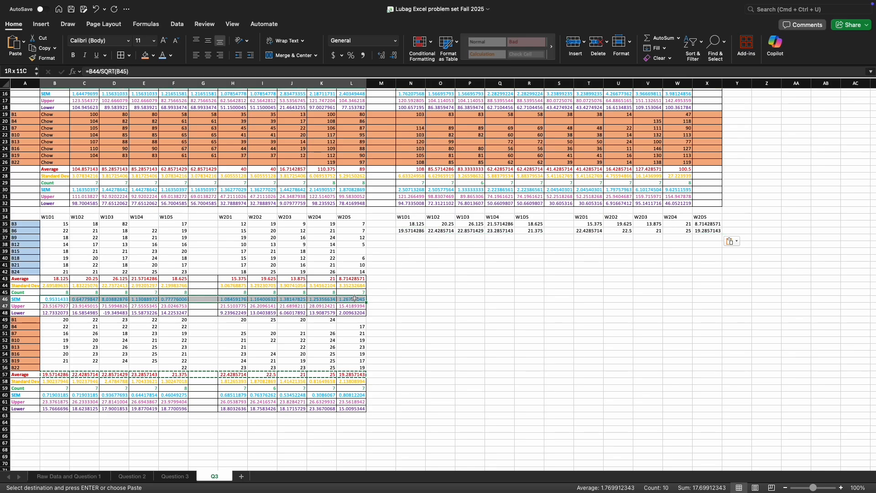
left_click(433, 299)
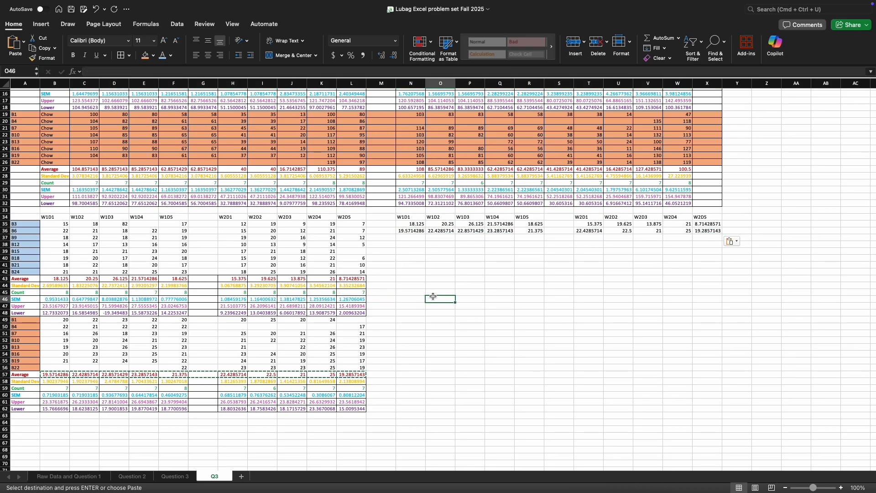
double_click(474, 332)
Copy the Binge SEM row B46:L46 into the summary table at N37 as values only, then leave copy mode
left_click_drag(61, 300, 352, 300)
right_click(352, 300)
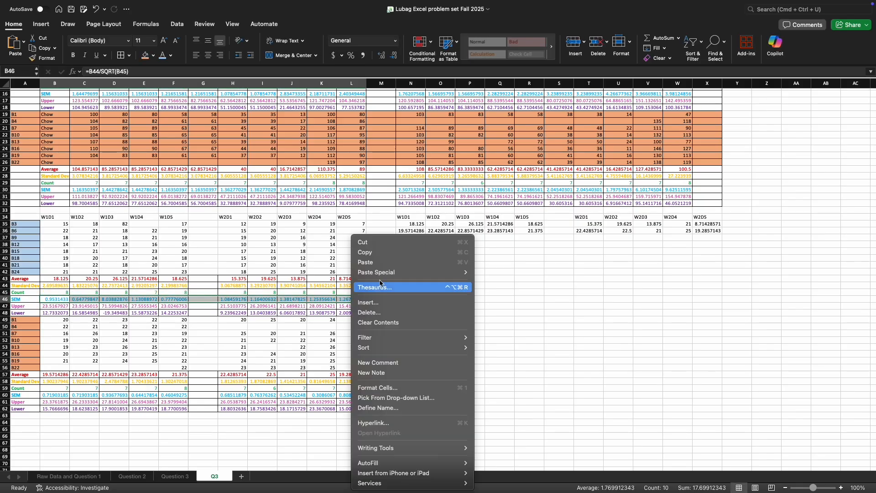
left_click(365, 250)
left_click(418, 238)
right_click(418, 238)
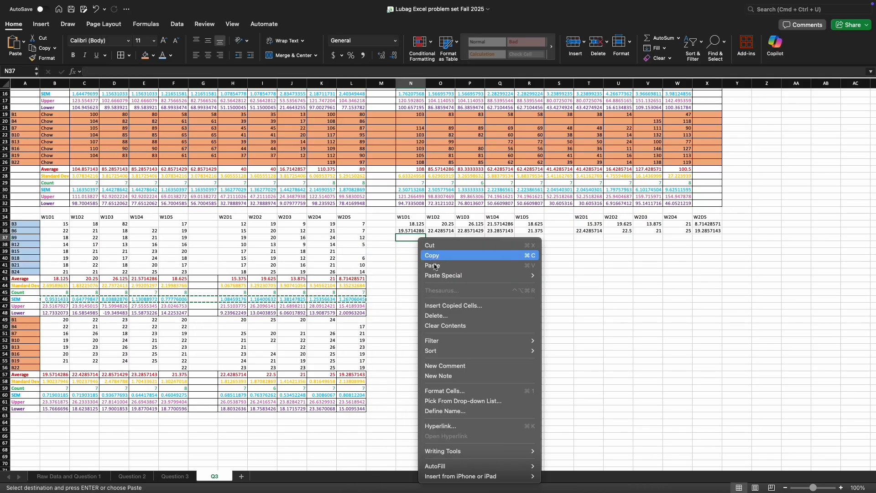
mouse_move(524, 275)
left_click(583, 355)
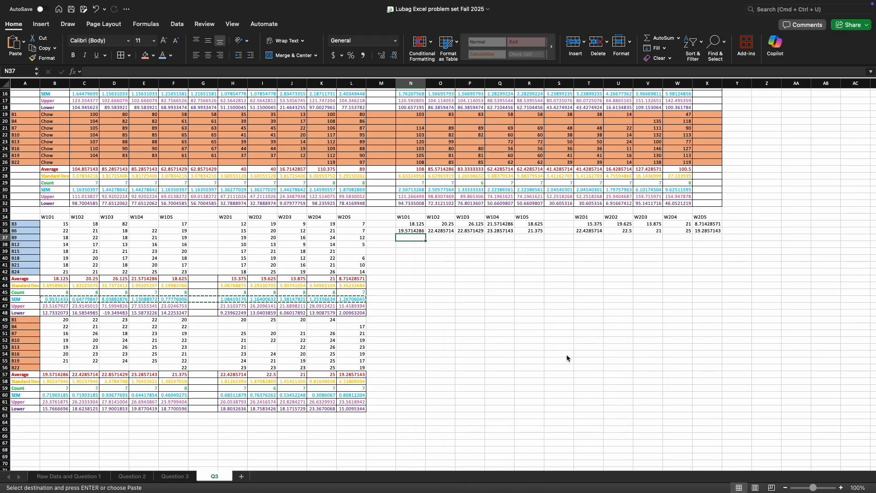
left_click(429, 342)
double_click(429, 342)
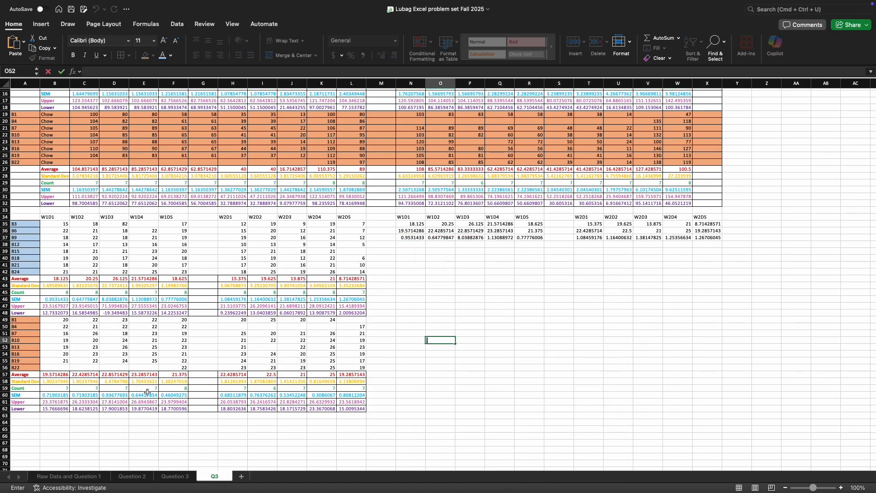
Copy the Chow SEM row B60:L60 into the summary table at N38 as values only
left_click_drag(52, 395, 351, 395)
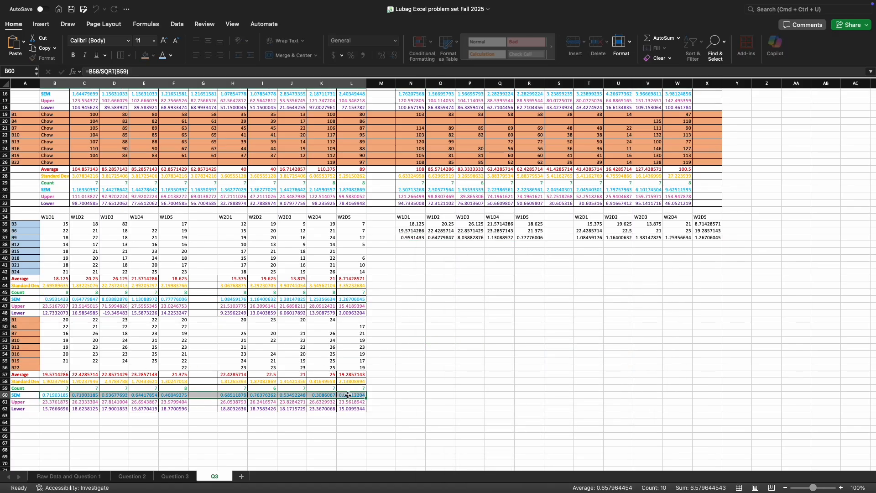
right_click(350, 395)
left_click(395, 252)
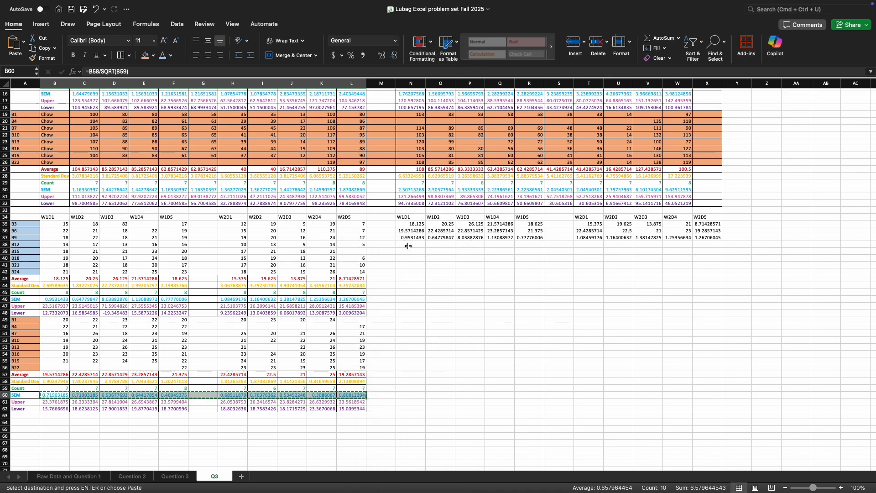
left_click(409, 246)
right_click(408, 246)
mouse_move(433, 282)
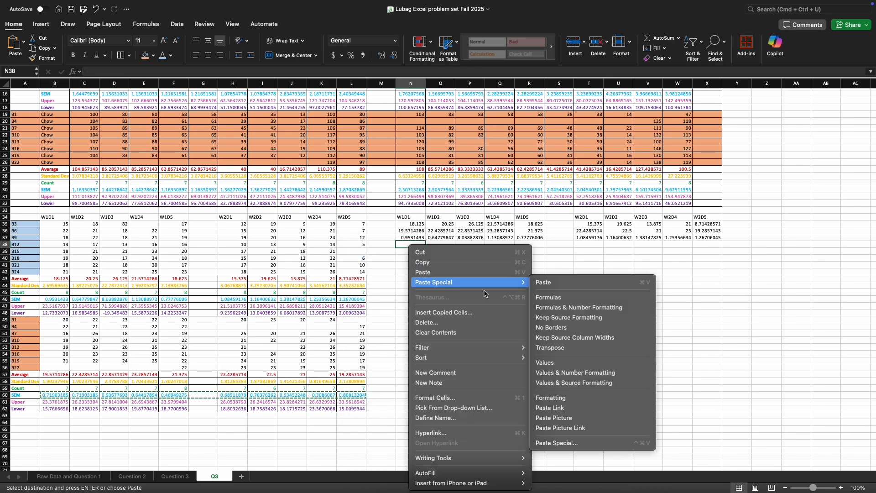
left_click(573, 362)
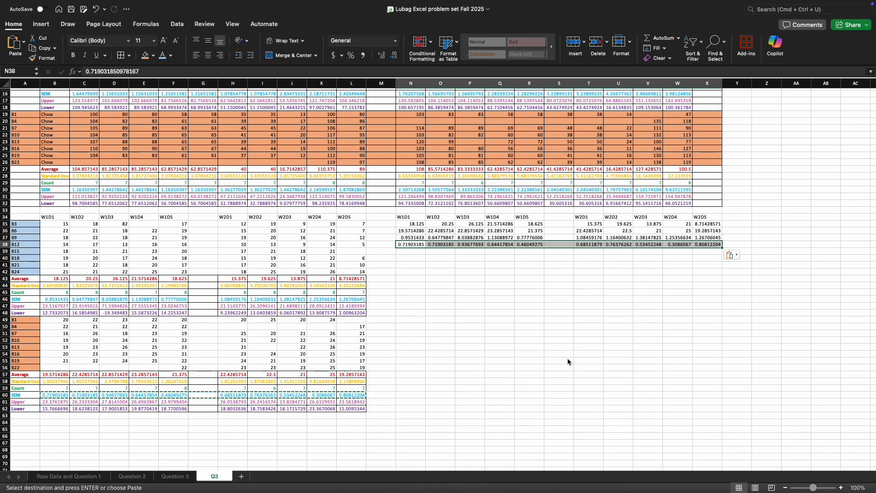
left_click(454, 295)
Label the two average rows of the summary table Binge in M35 and Chow in M36
left_click(377, 222)
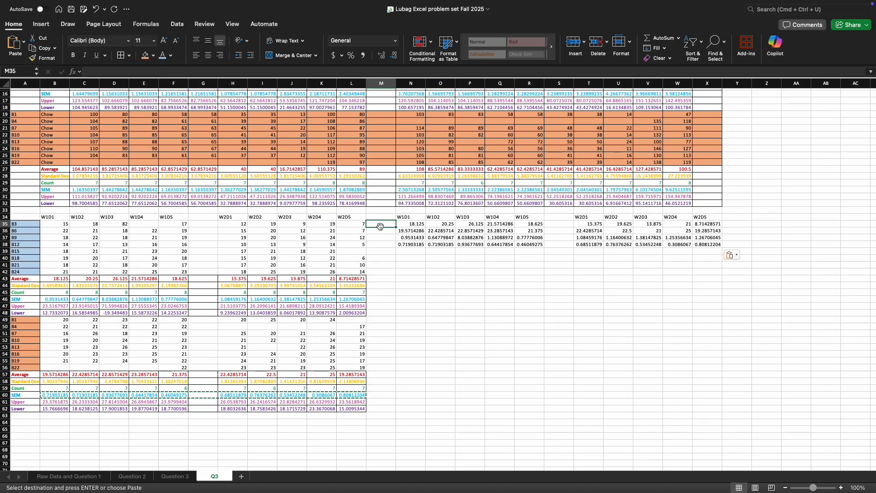
type("Bi")
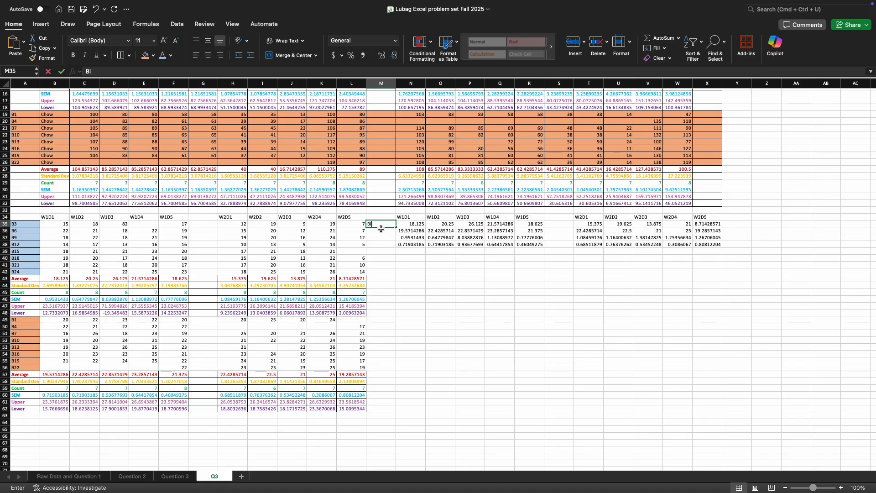
type("nge")
key("Return")
type("Chow")
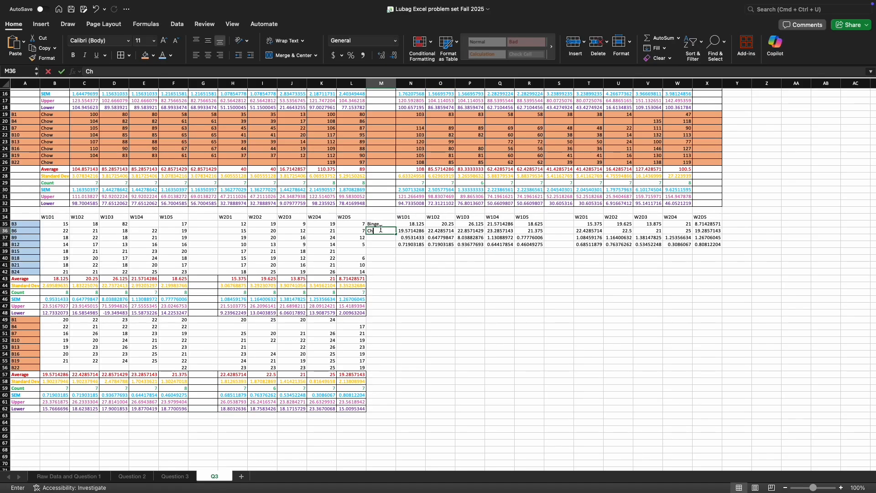
key("Up")
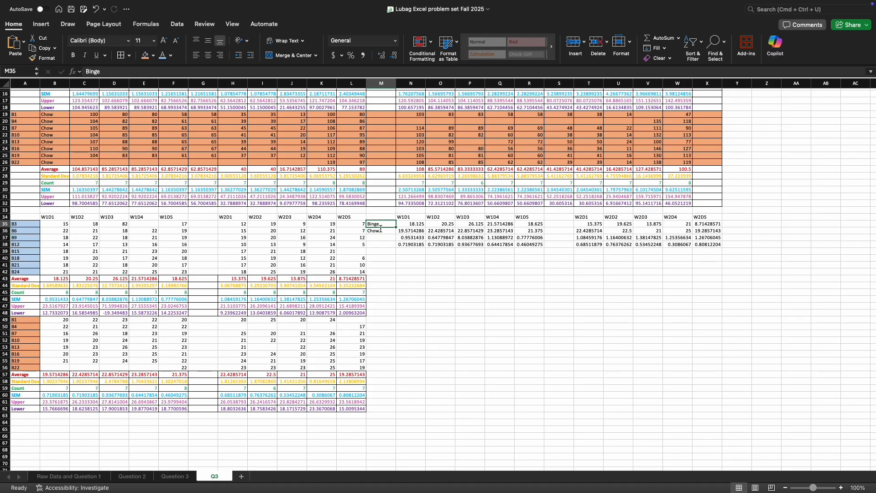
key("Down")
Label the two SEM rows of the summary table SEM Binge in M37 and SEM Chow in M38
key("Down")
type("S")
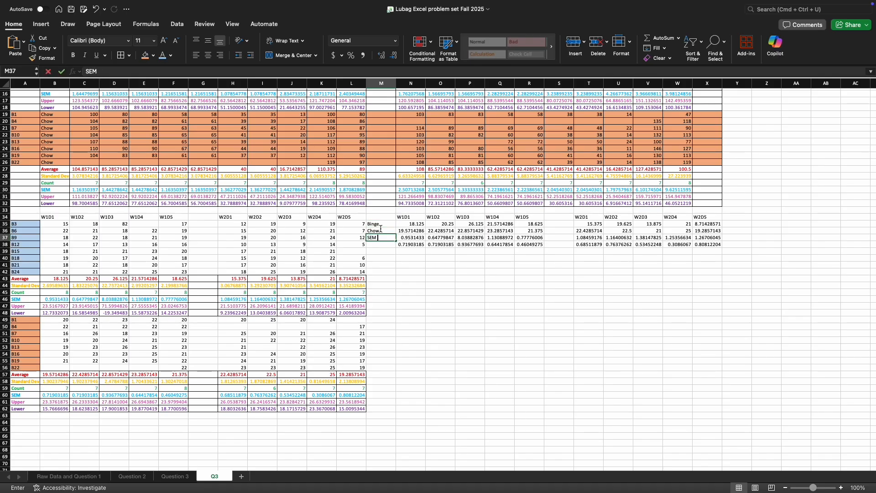
type("EM Bing")
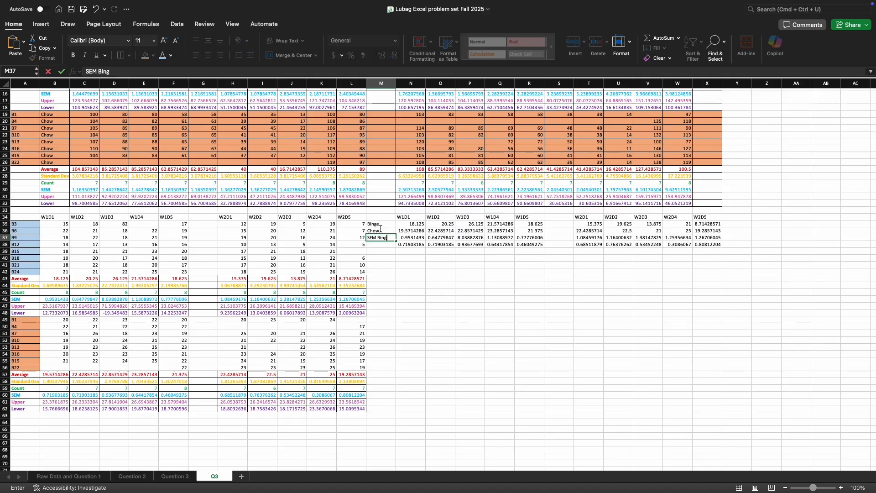
type("e")
key("Return")
type("SEM ")
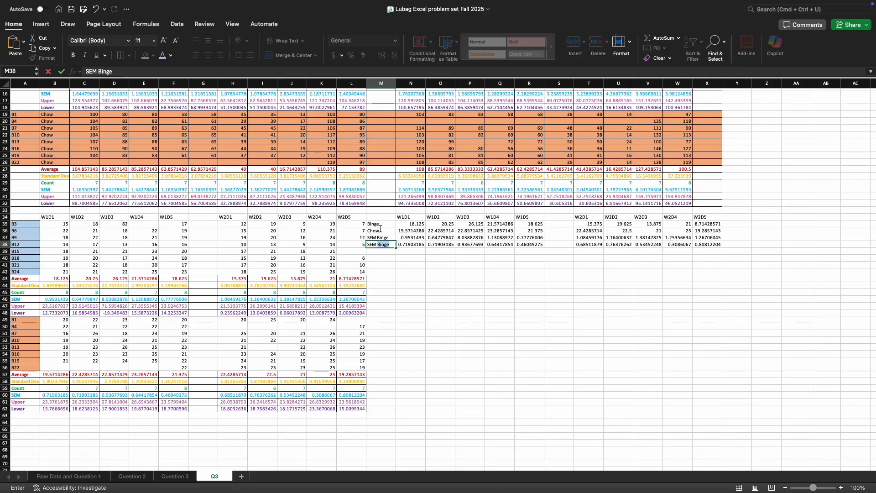
type("Chow")
key("Return")
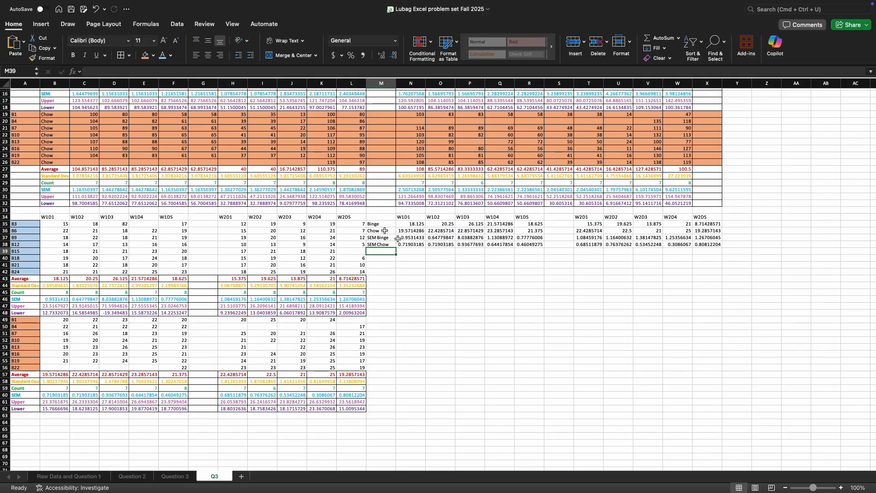
Try to close the blank column between the weeks by cutting S34:X38 and pasting it at S34
left_click_drag(560, 218, 711, 246)
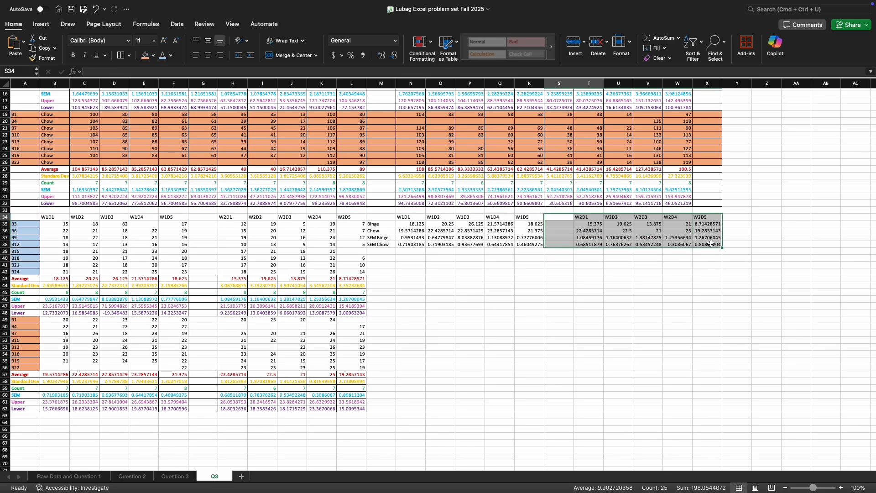
right_click(712, 246)
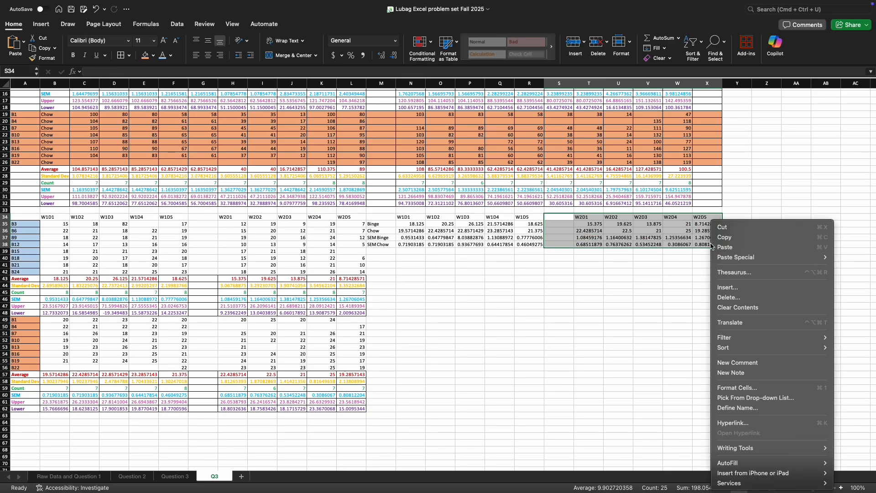
left_click(723, 226)
left_click(557, 218)
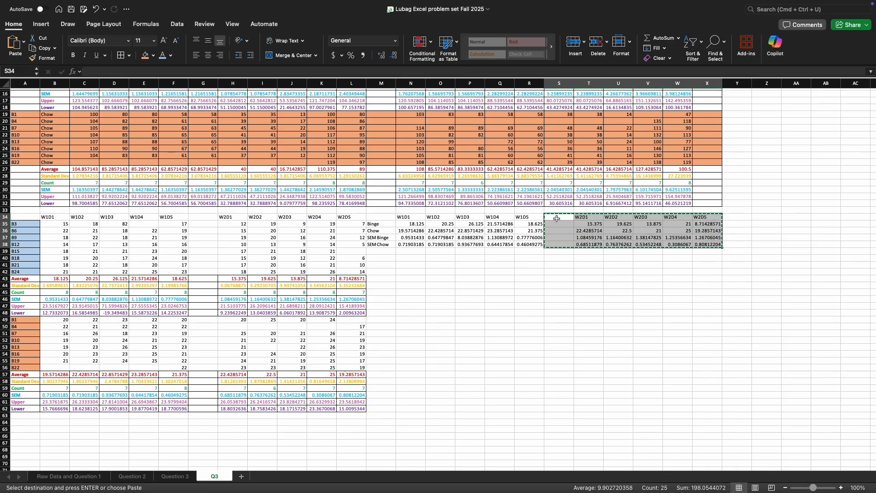
right_click(556, 219)
left_click(570, 241)
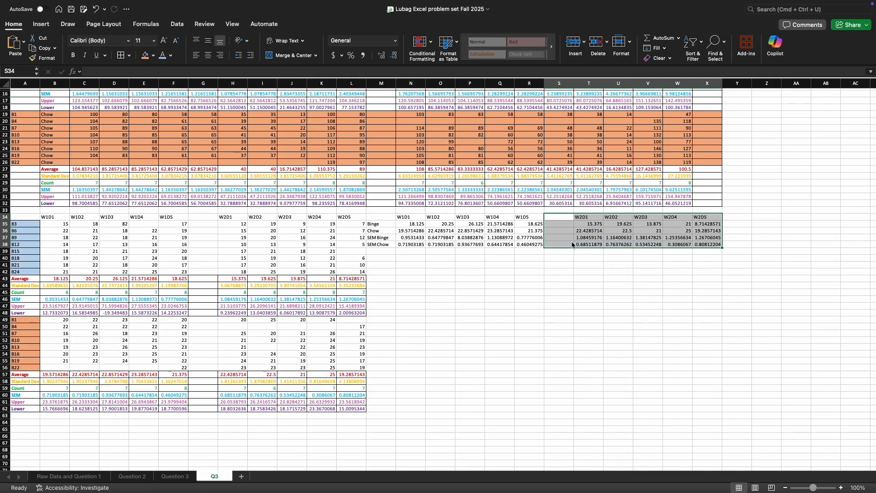
left_click(554, 218)
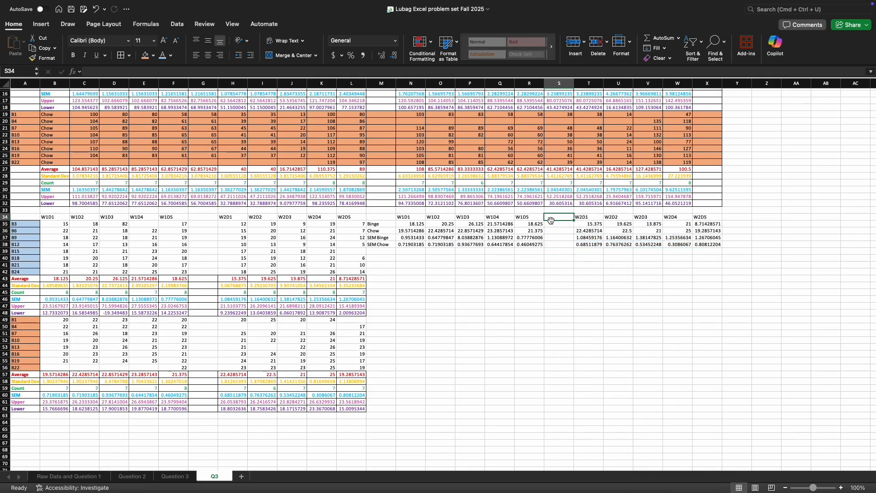
right_click(551, 220)
left_click(537, 272)
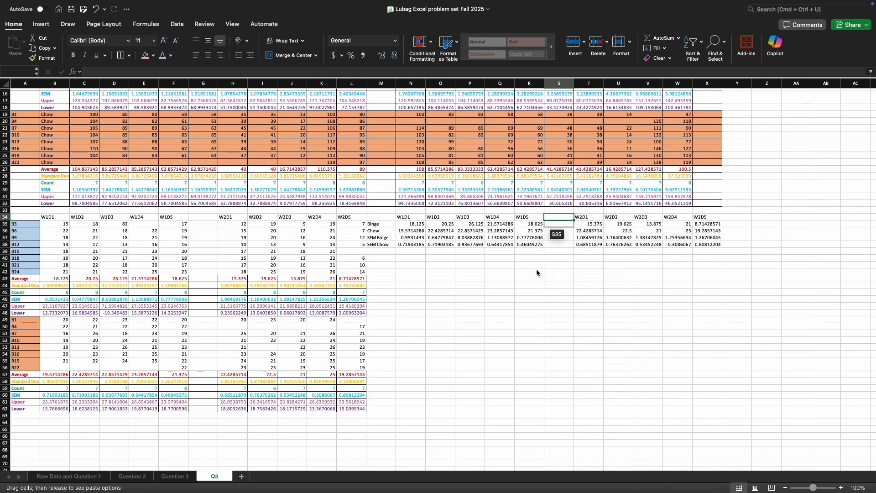
right_click(566, 221)
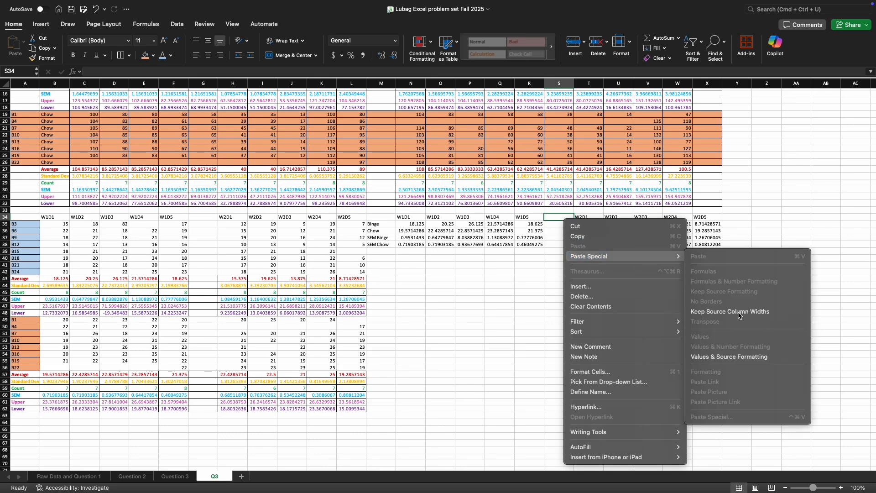
left_click(534, 312)
left_click_drag(592, 292, 590, 286)
Move the week 2 summary block T34:X38 to S34 to close the blank column after W1D5
left_click_drag(586, 217, 720, 244)
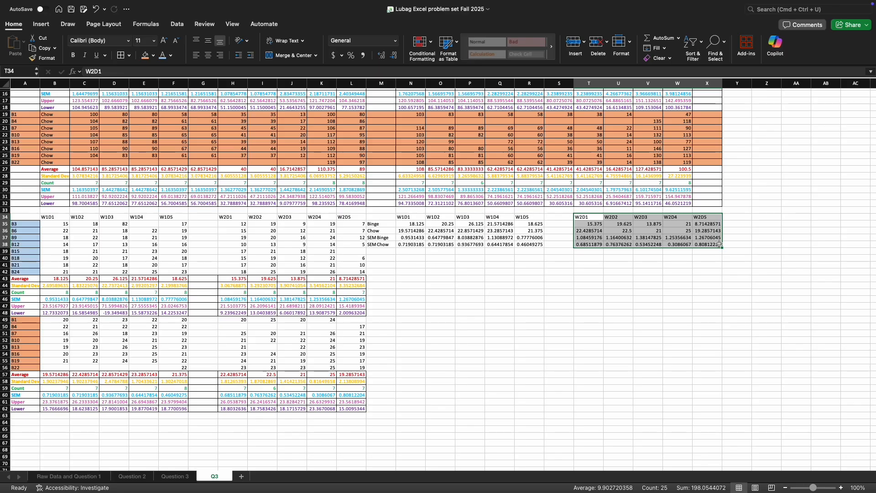
right_click(699, 240)
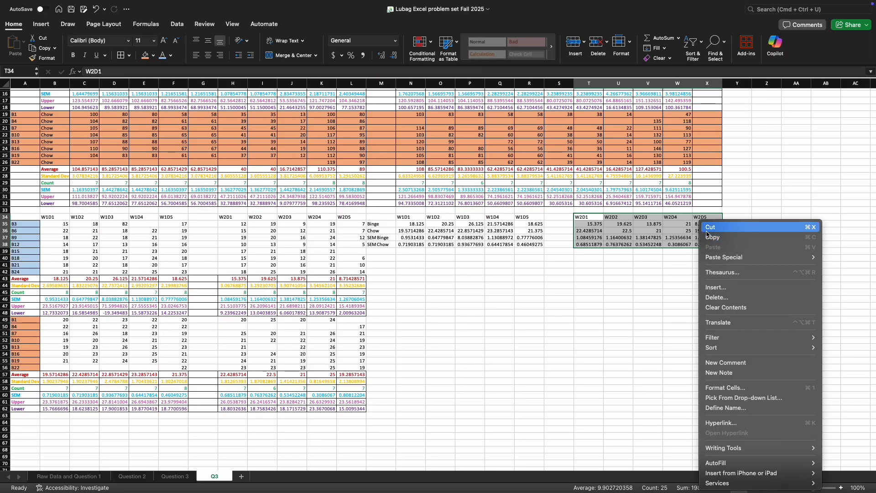
left_click(711, 231)
left_click(555, 216)
right_click(555, 218)
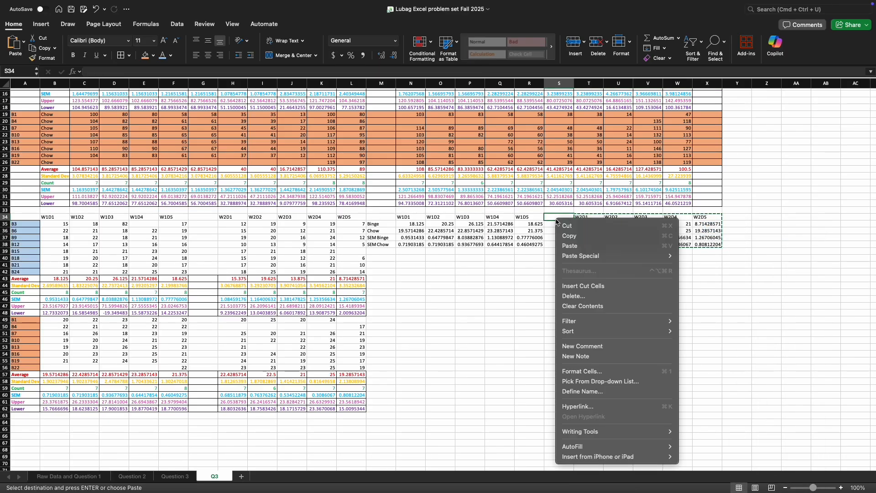
left_click(573, 246)
left_click(576, 271)
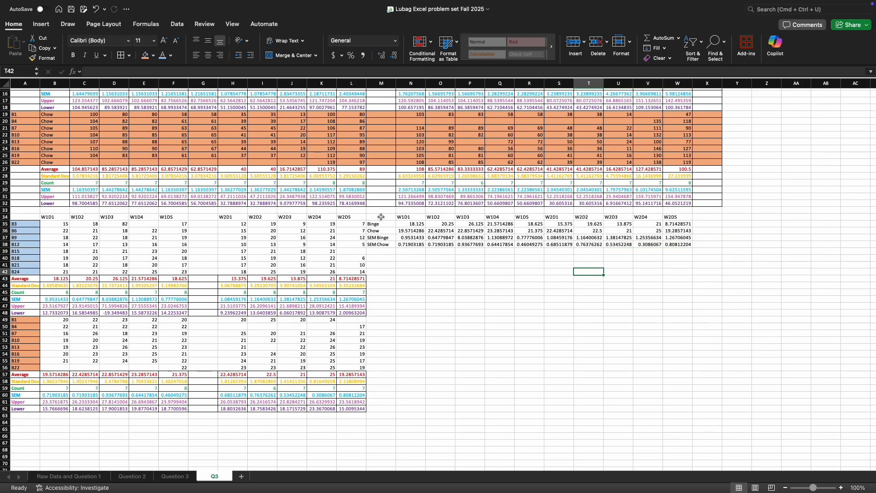
Insert a clustered column chart of the Binge and Chow averages in M34:W36 and enlarge it below the summary table
left_click_drag(381, 216, 675, 231)
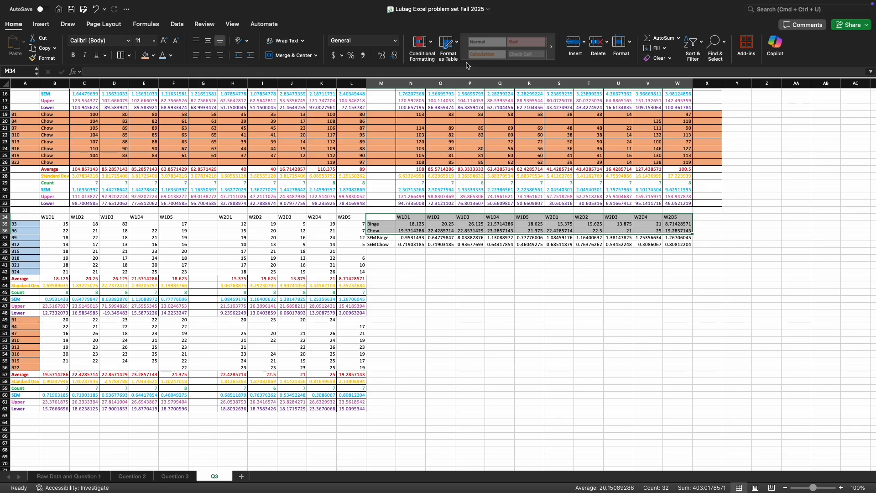
left_click(41, 24)
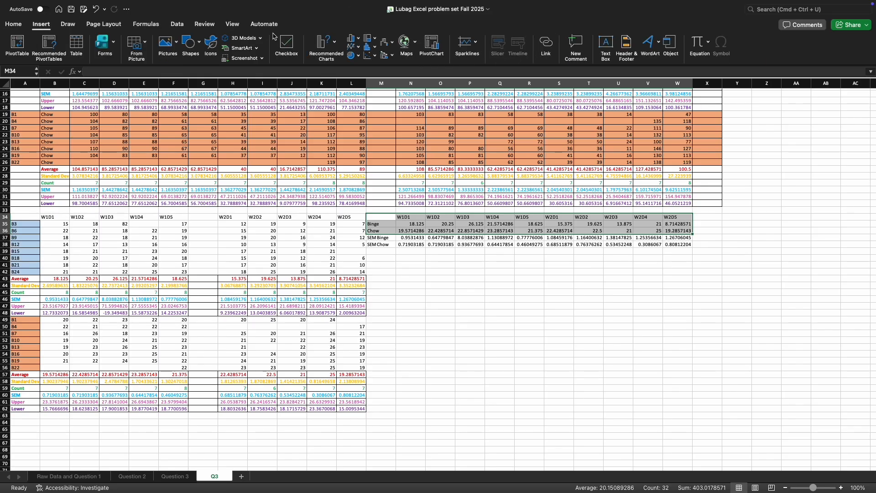
left_click(351, 41)
left_click(370, 78)
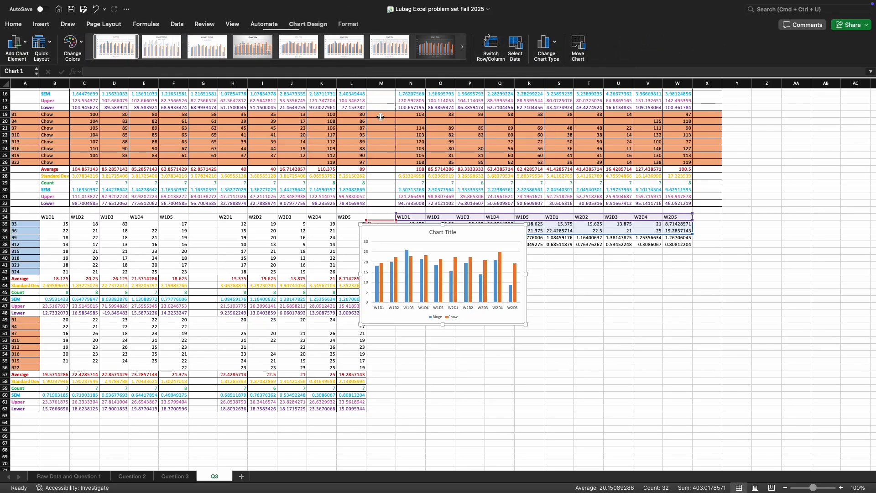
left_click_drag(479, 229, 499, 263)
left_click_drag(549, 359, 819, 448)
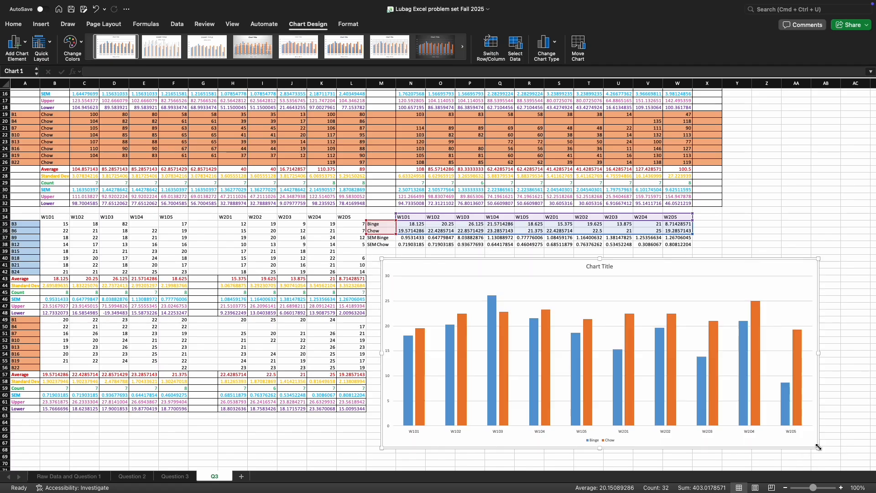
Fill the Binge columns of the chart with standard yellow
scroll(681, 351, "down", 3)
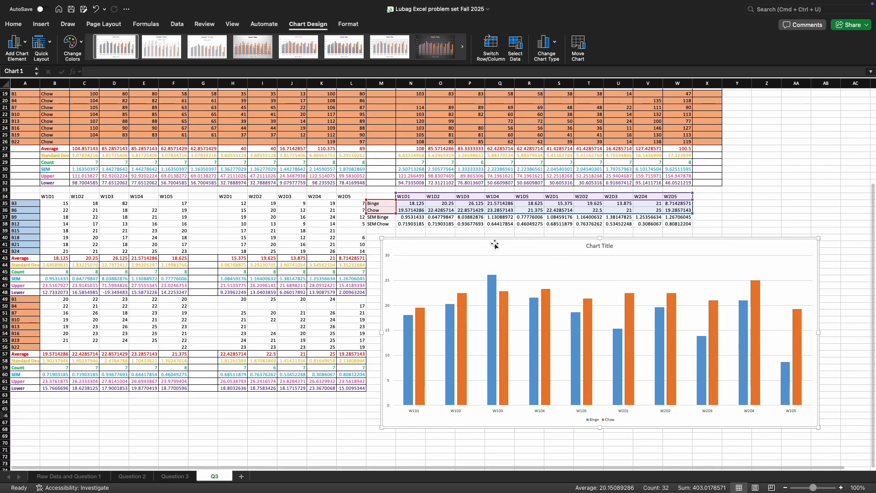
right_click(407, 323)
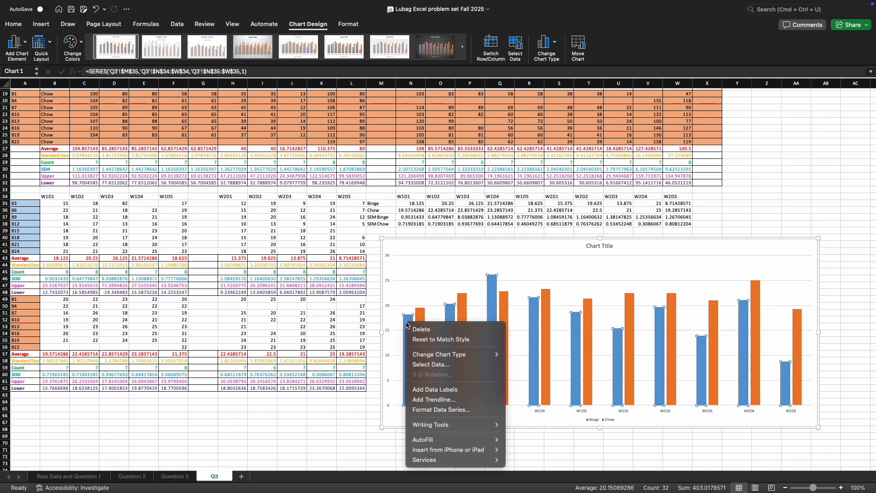
left_click(395, 308)
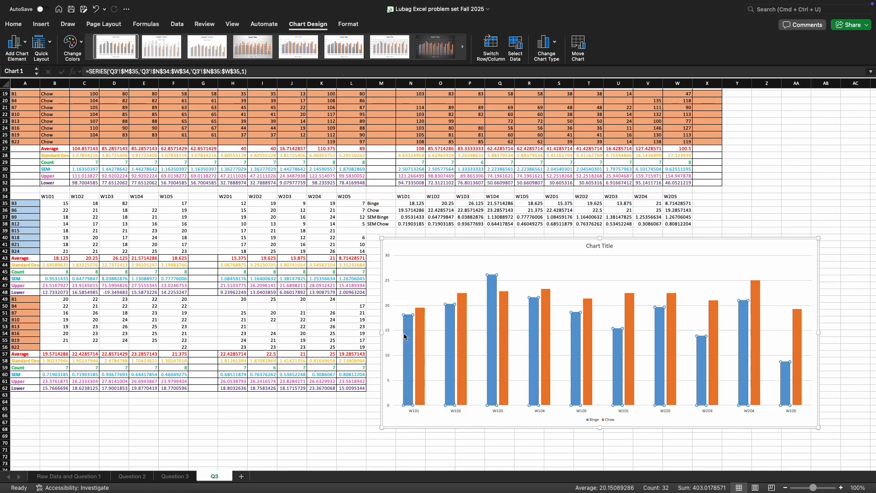
right_click(407, 334)
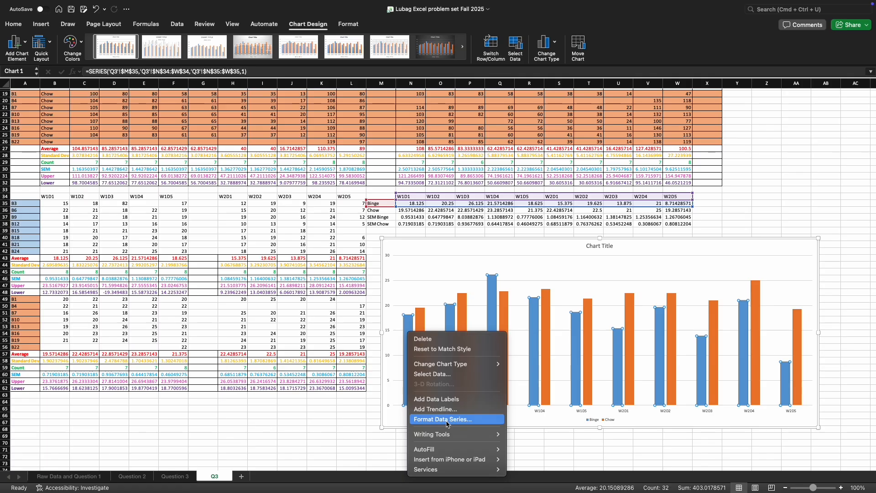
left_click(443, 419)
left_click(755, 106)
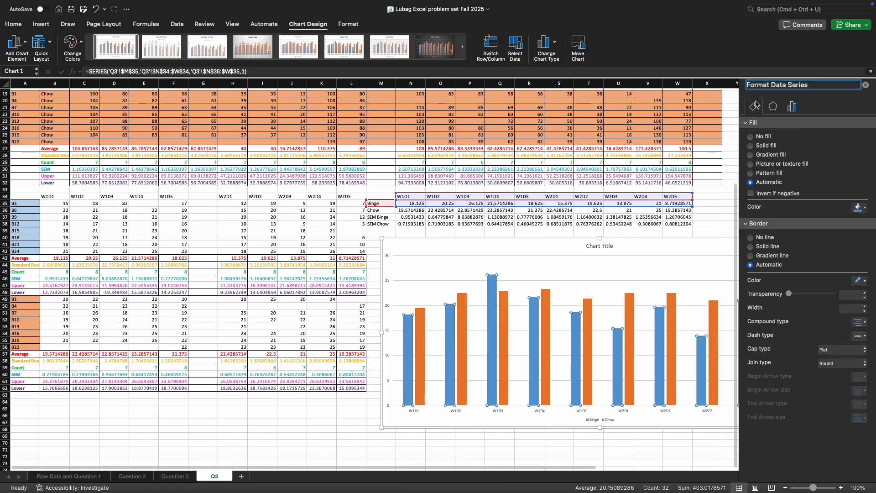
left_click(864, 208)
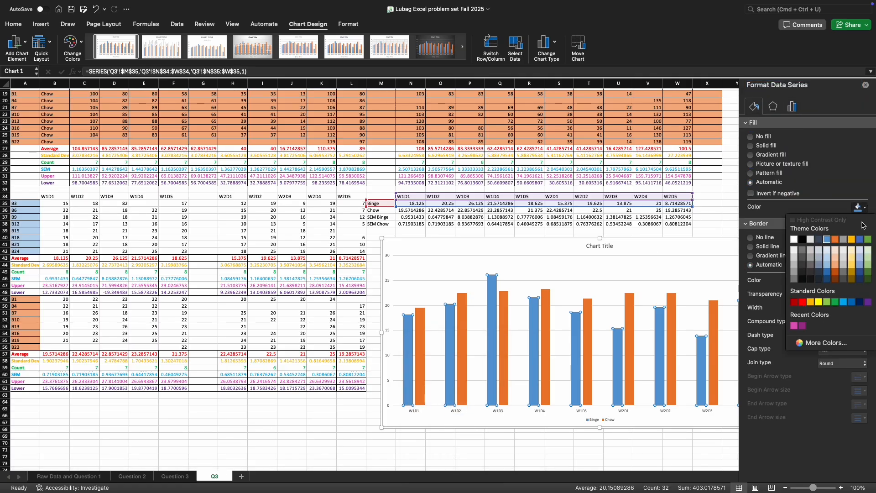
left_click(819, 302)
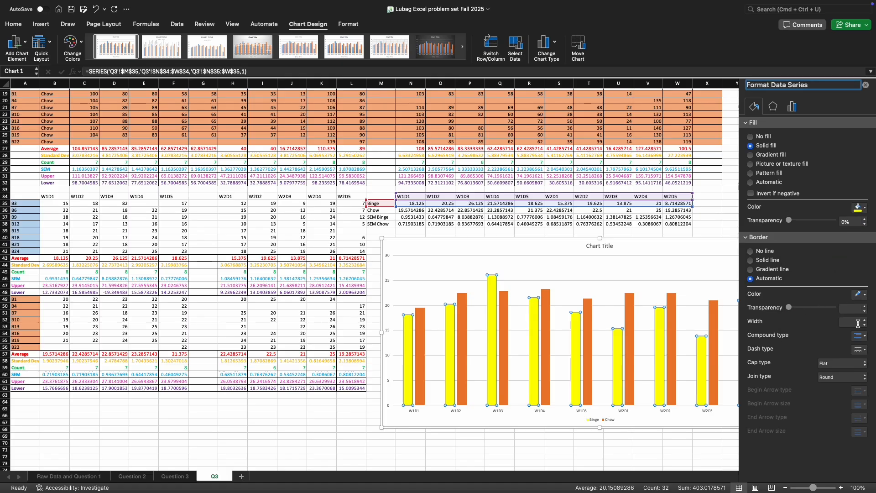
Give the Binge columns a solid black outline 1.5 pt wide
left_click(861, 295)
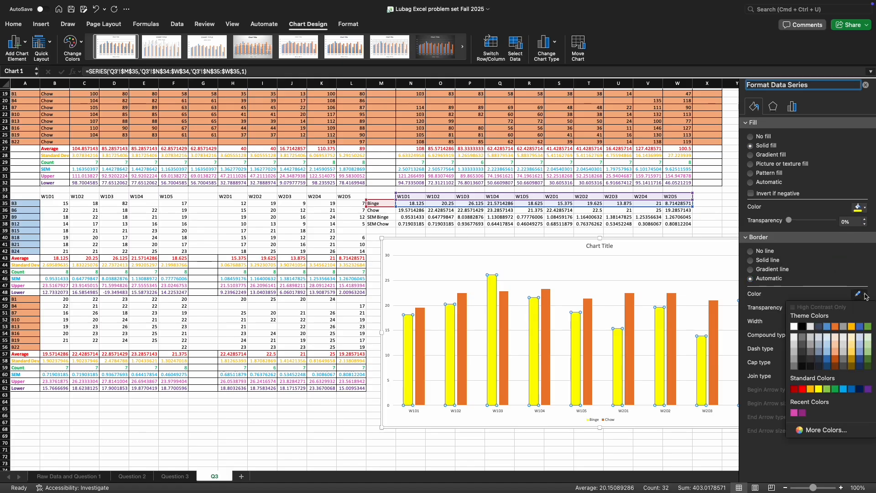
left_click(802, 327)
left_click(865, 320)
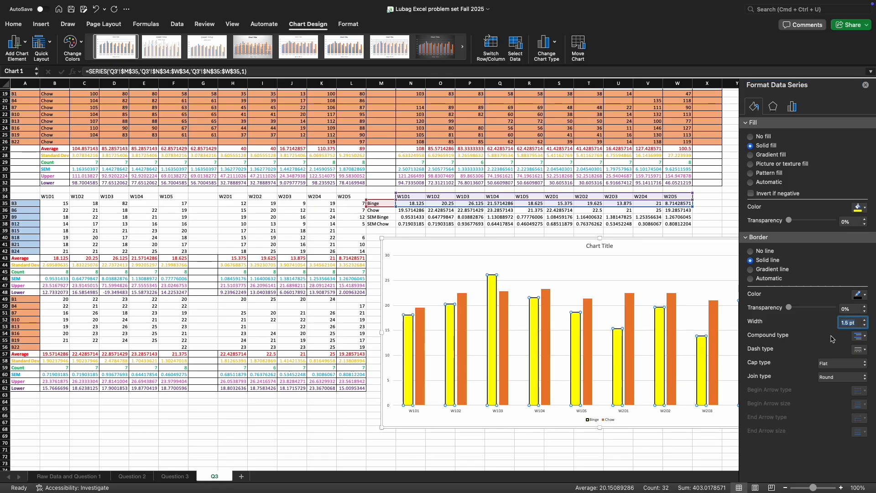
Fill the Chow columns of the chart with standard blue and outline them in black at 1.5 pt
left_click(420, 315)
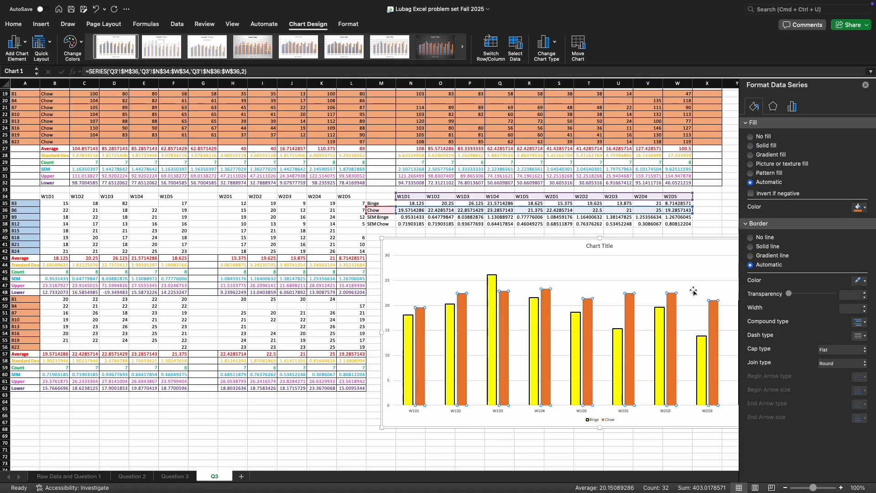
left_click(864, 207)
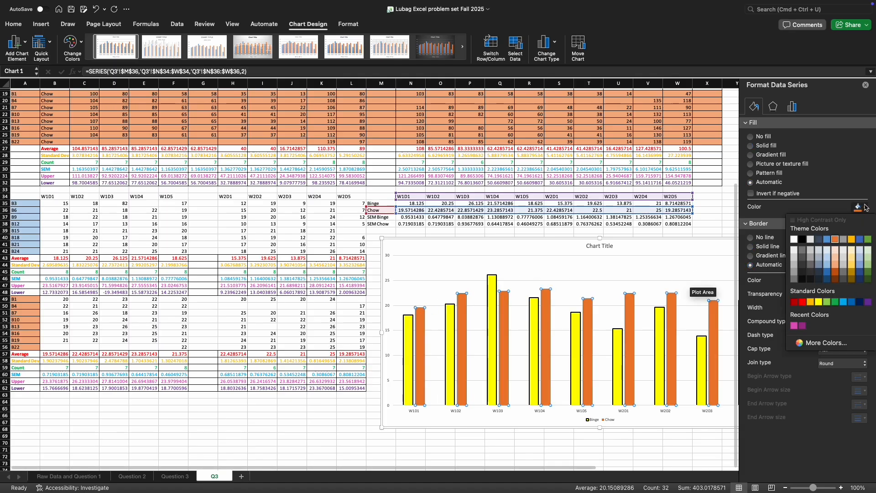
left_click(850, 302)
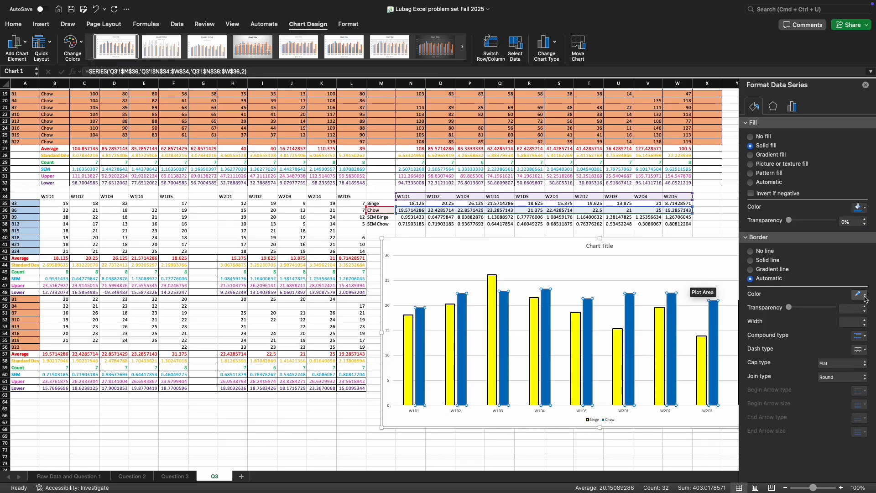
left_click(865, 295)
left_click(802, 326)
left_click(865, 320)
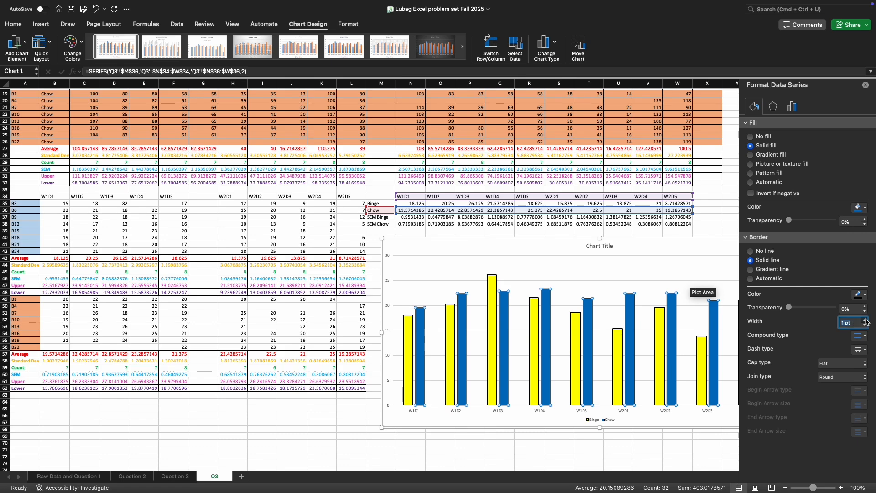
left_click(727, 217)
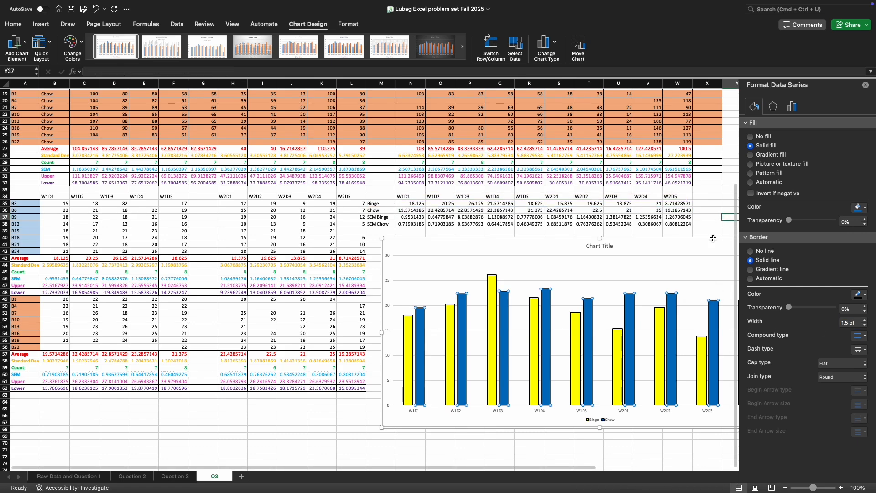
Add standard error bars to the Binge series and set their direction to Plus only
left_click(636, 258)
left_click(409, 327)
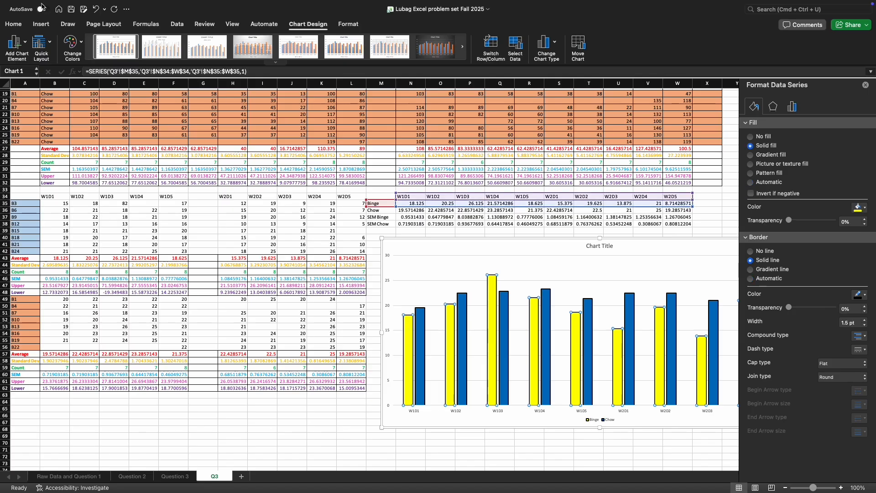
left_click(15, 44)
mouse_move(47, 110)
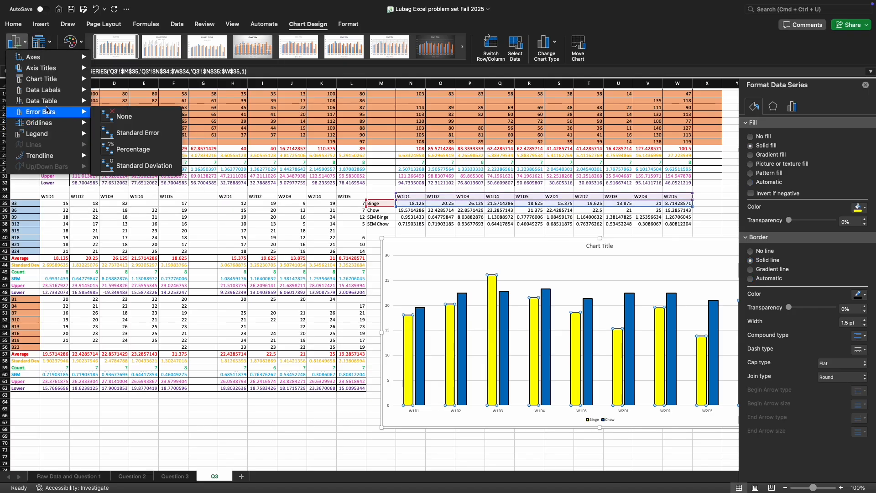
left_click(120, 131)
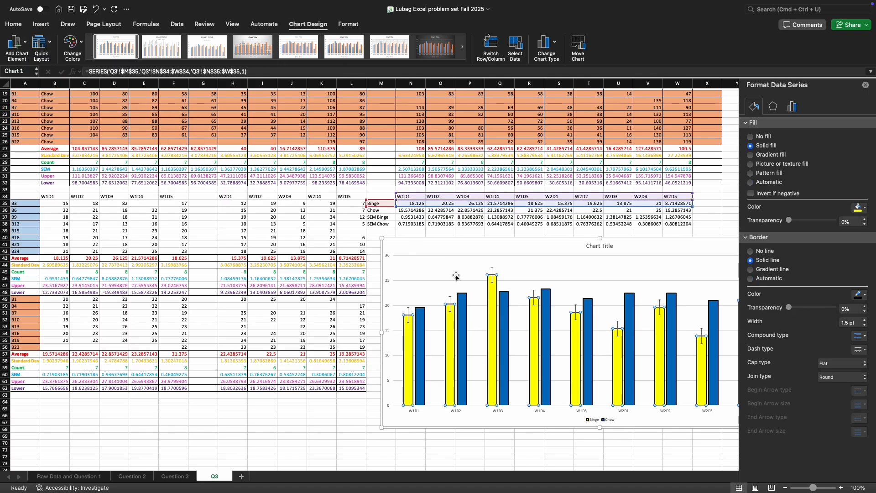
left_click(491, 270)
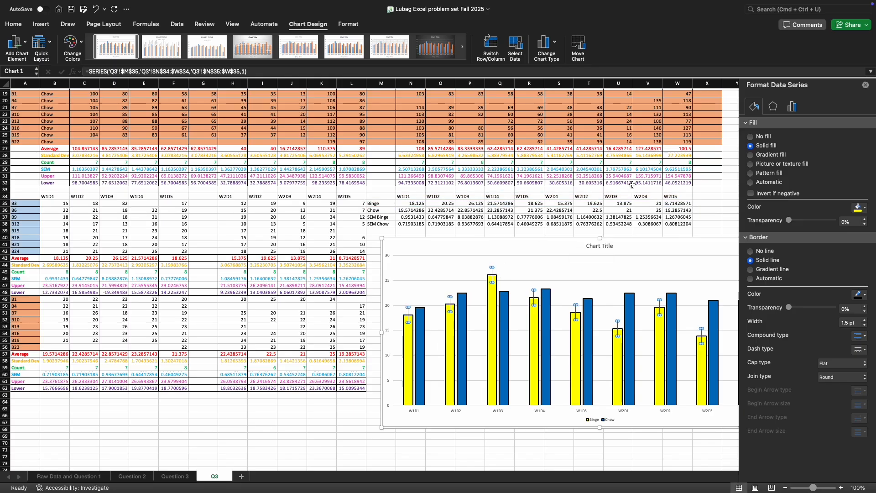
left_click(794, 107)
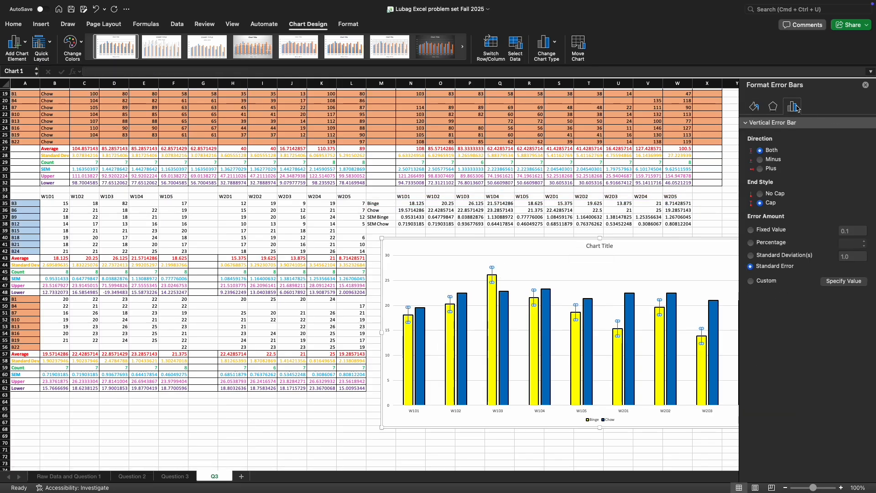
left_click(760, 169)
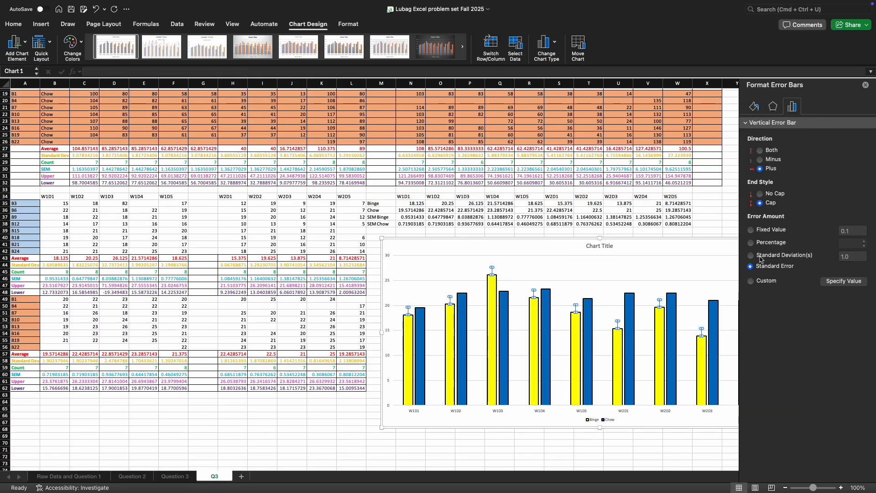
Use the SEM Binge values in N37:W37 as the custom positive error amount for the Binge error bars
left_click(751, 282)
left_click(827, 282)
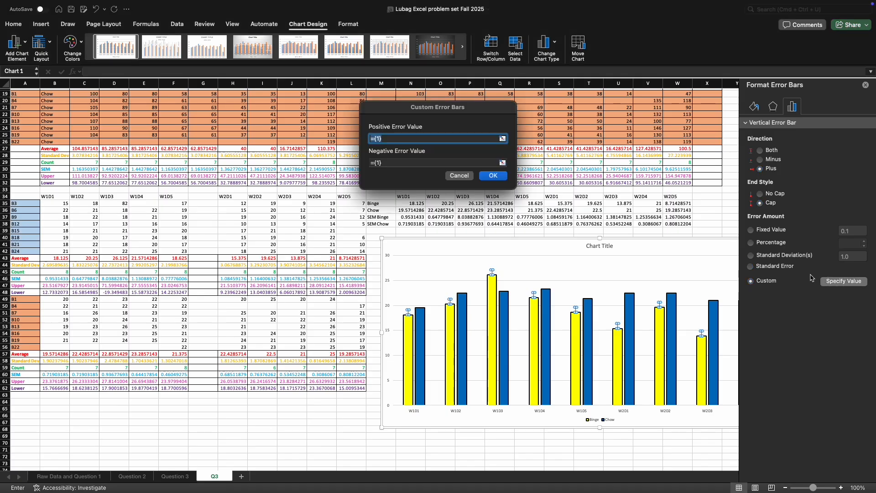
left_click_drag(401, 217, 679, 217)
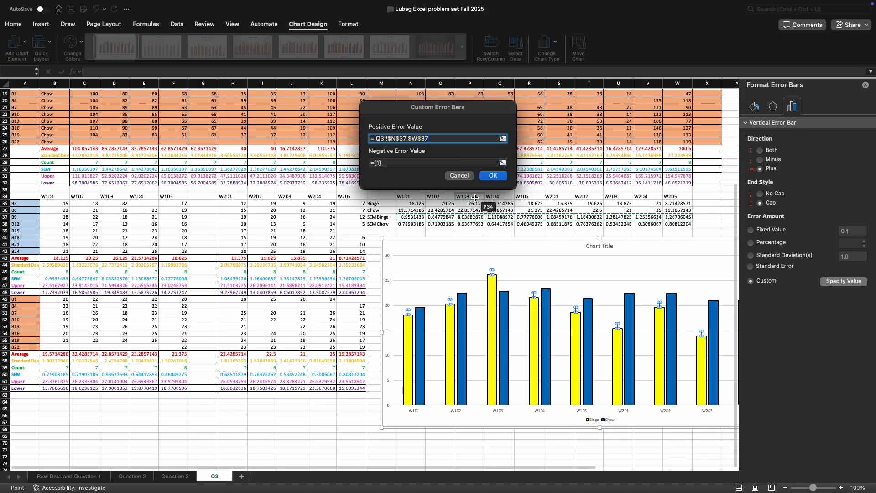
left_click(495, 177)
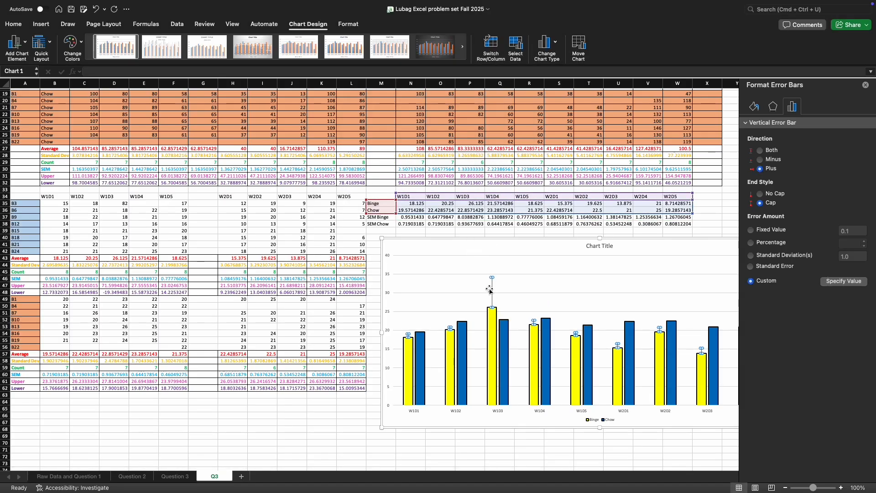
Color the Binge error bars black and increase their line width
left_click(753, 106)
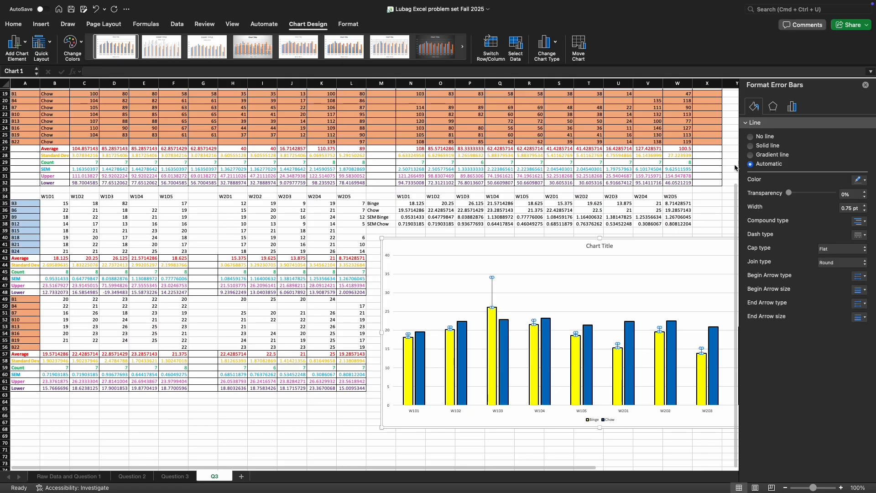
left_click(860, 179)
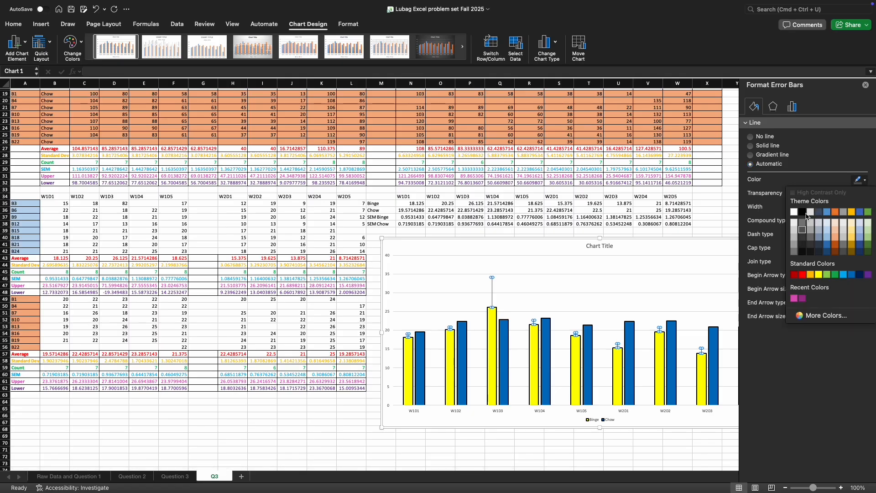
left_click(804, 213)
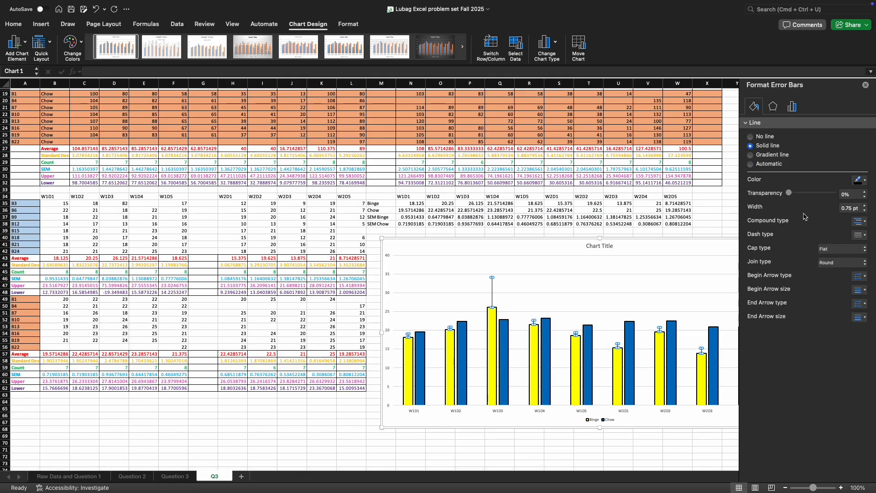
left_click(865, 206)
left_click(708, 273)
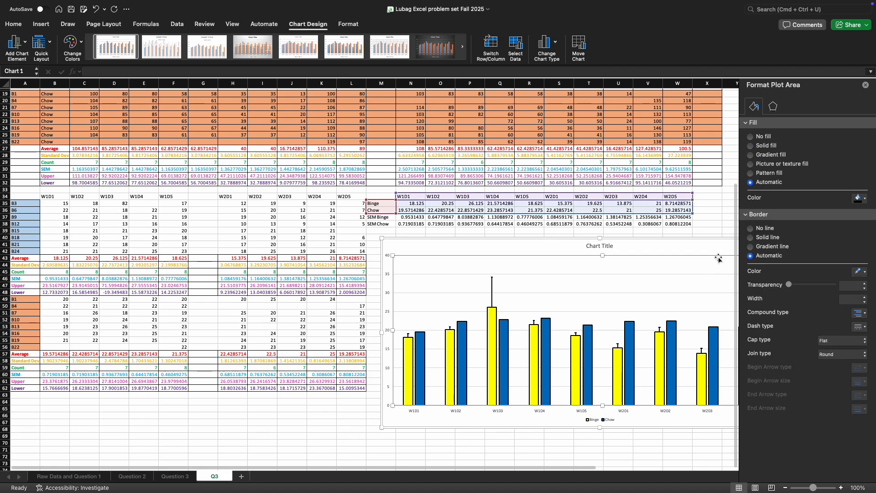
Add standard error bars to the Chow series
left_click(422, 339)
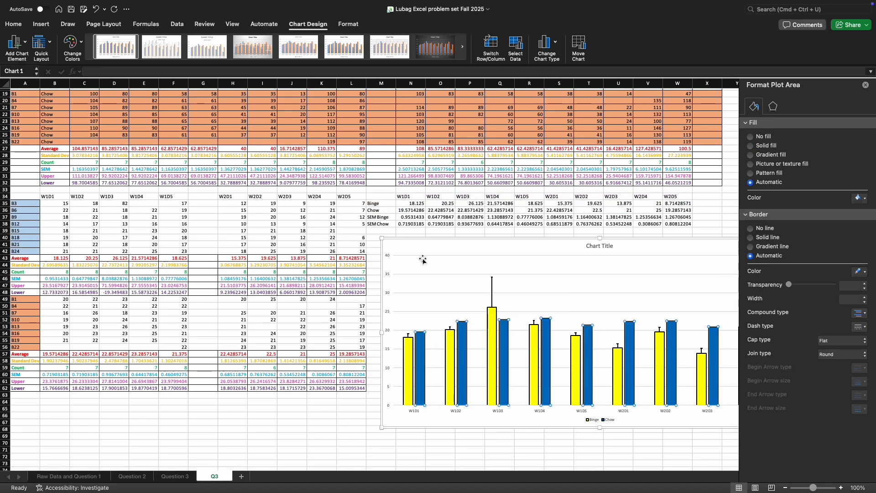
left_click(16, 43)
mouse_move(31, 116)
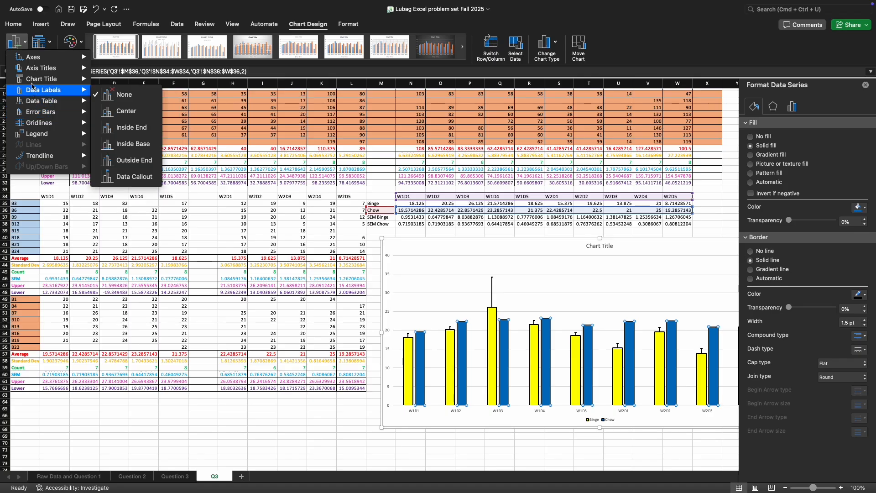
left_click(133, 133)
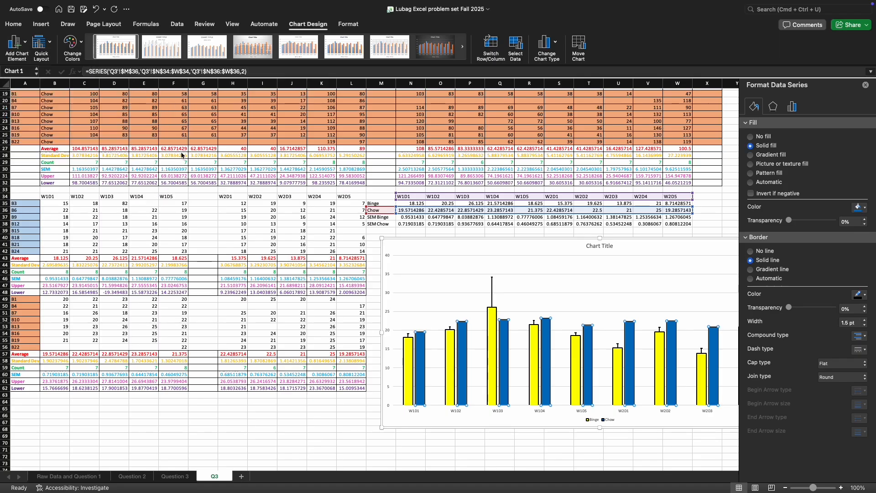
Set the Chow error bars to Plus direction with the SEM Chow values in N38:W38 as custom positive amounts
left_click(588, 325)
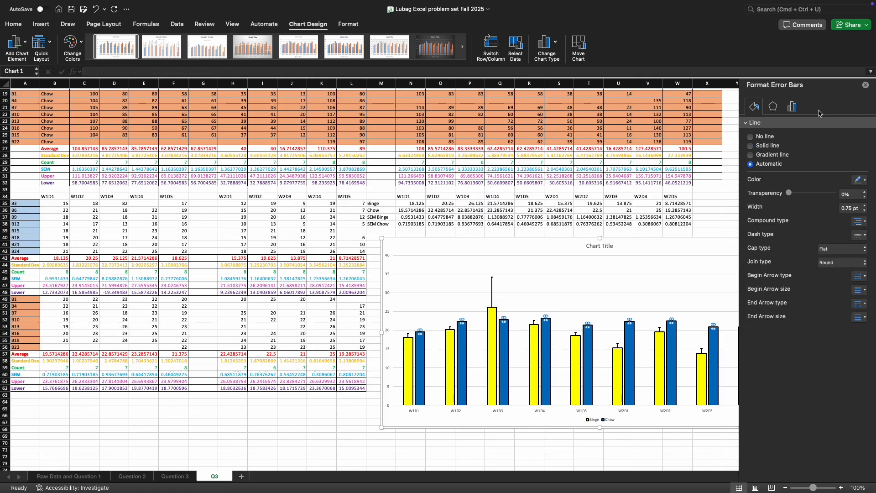
left_click(792, 106)
left_click(766, 282)
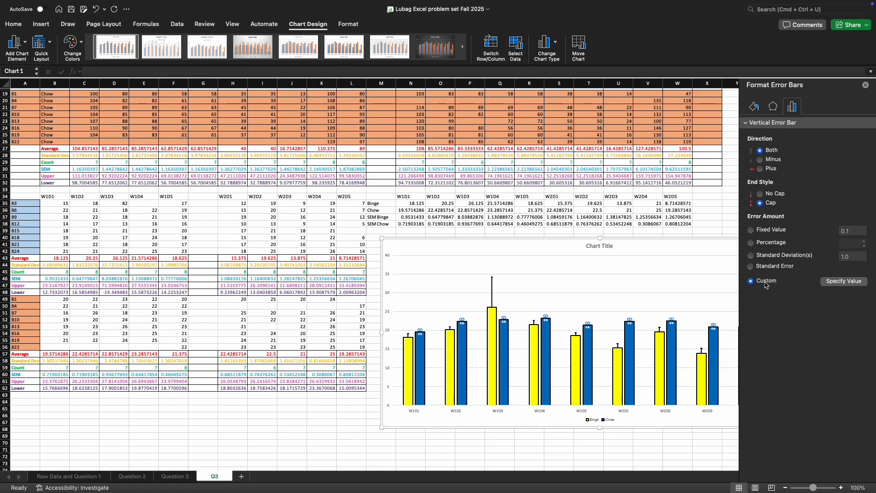
left_click(829, 282)
left_click_drag(410, 224, 672, 226)
key("Return")
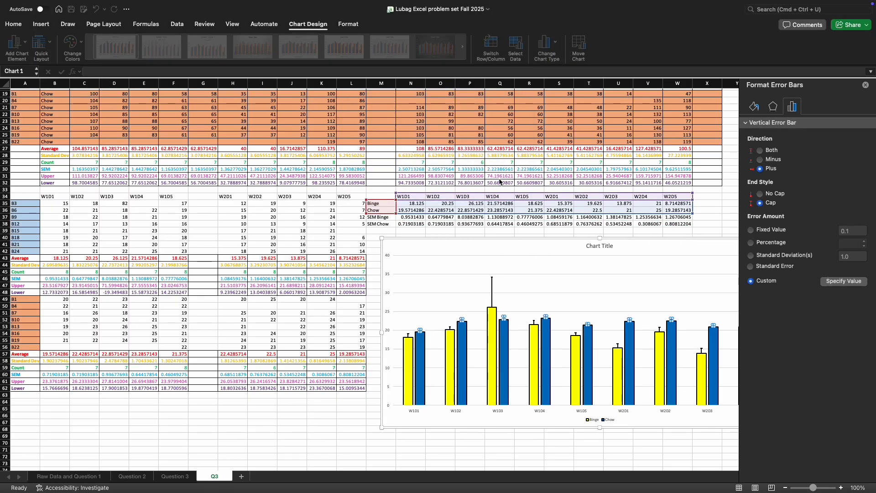
Delete the outlying W1D3 intake value for rat B3 in cell D35
left_click(492, 282)
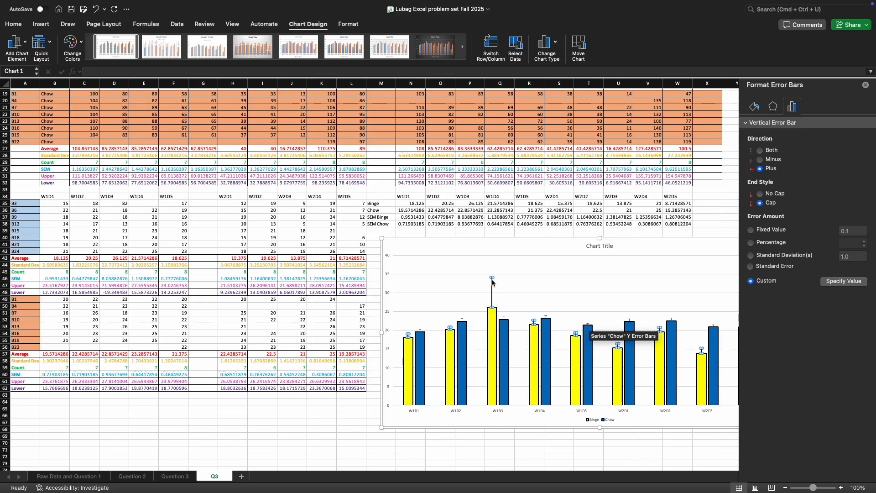
left_click(118, 278)
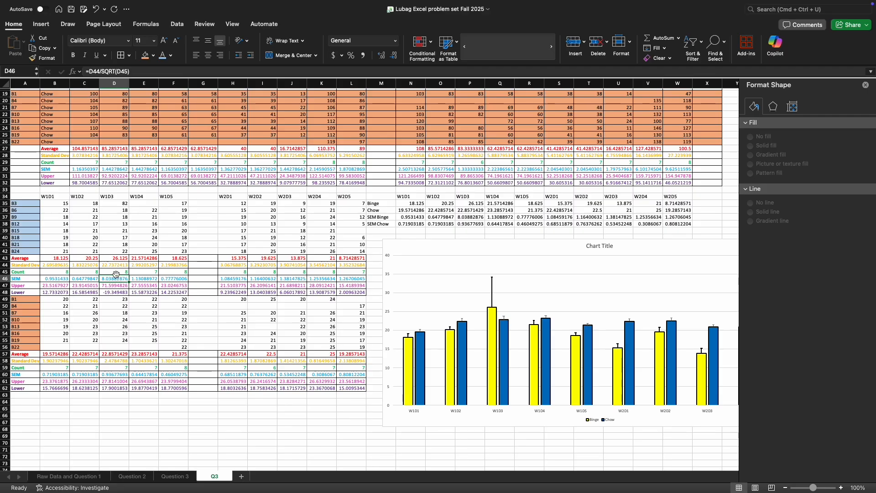
left_click(114, 204)
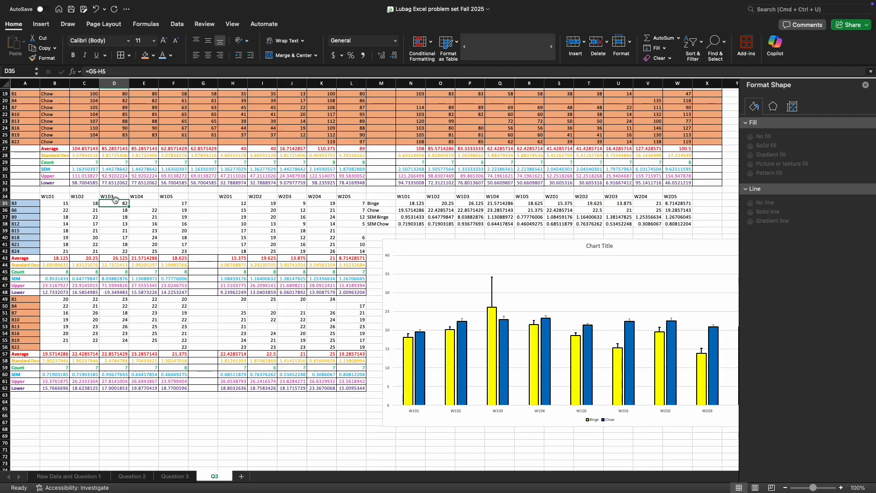
key("Delete")
left_click(487, 236)
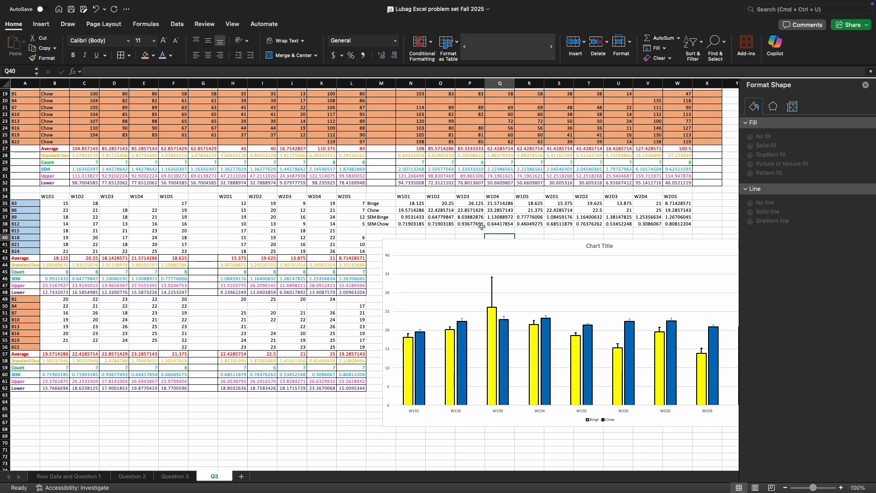
Copy the W1D3 SEM from D46 into the SEM Binge cell P37, pasted as values only
left_click(477, 217)
left_click(112, 279)
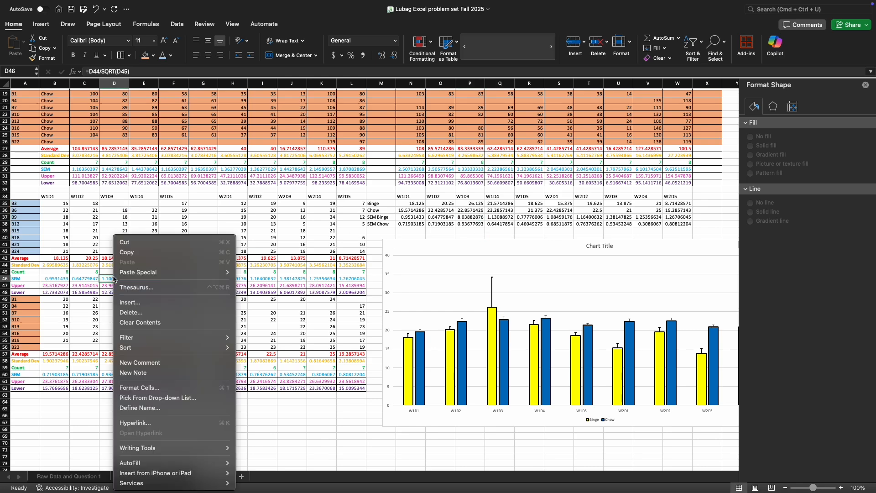
right_click(113, 279)
left_click(139, 250)
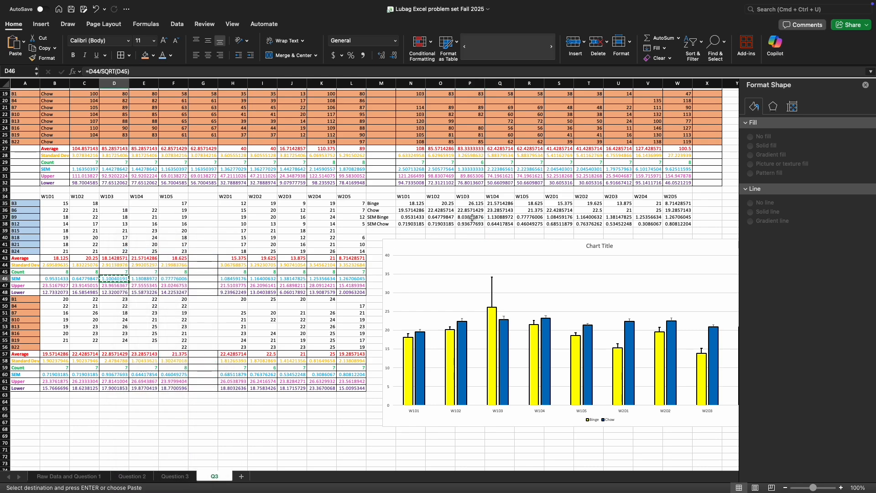
right_click(473, 218)
left_click(486, 246)
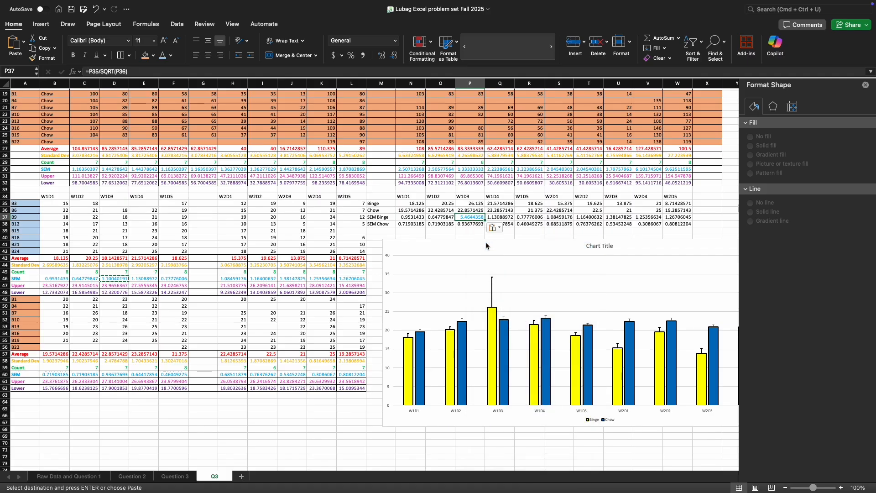
left_click(479, 238)
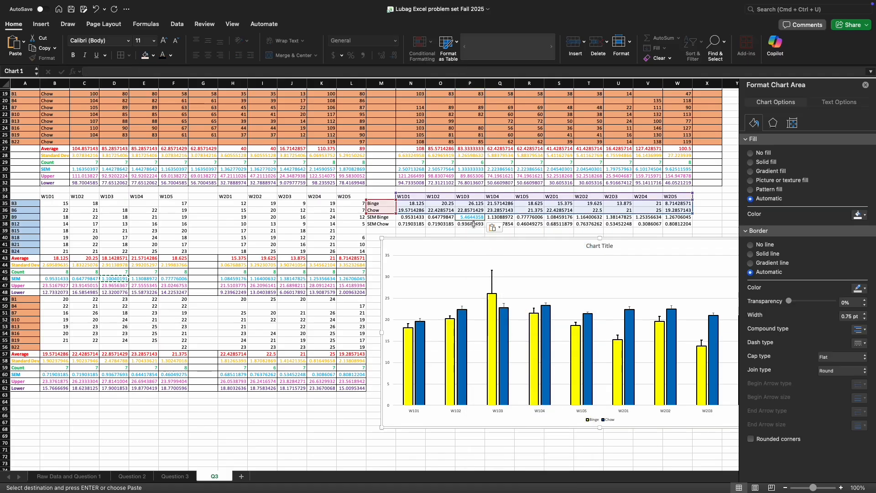
right_click(480, 219)
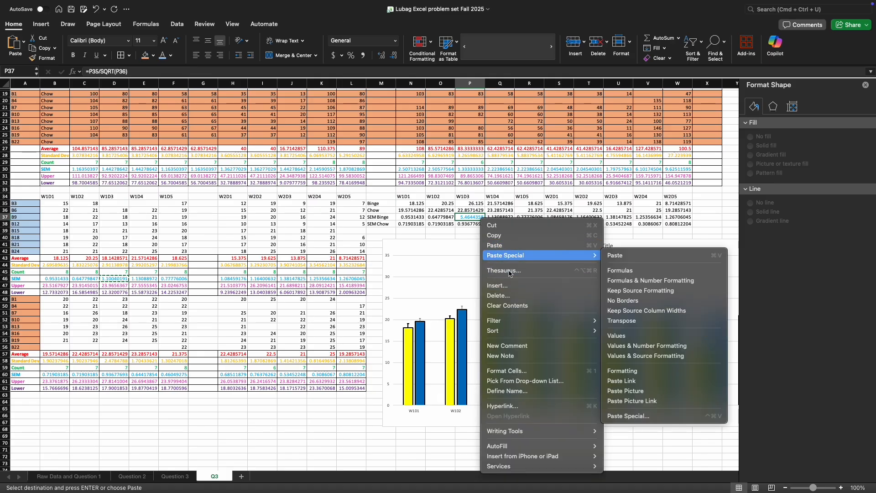
mouse_move(525, 255)
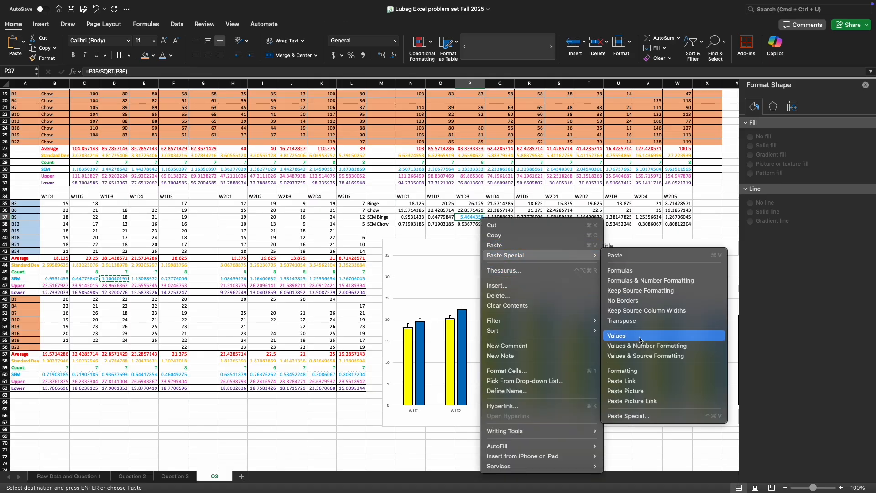
left_click(640, 337)
left_click(536, 233)
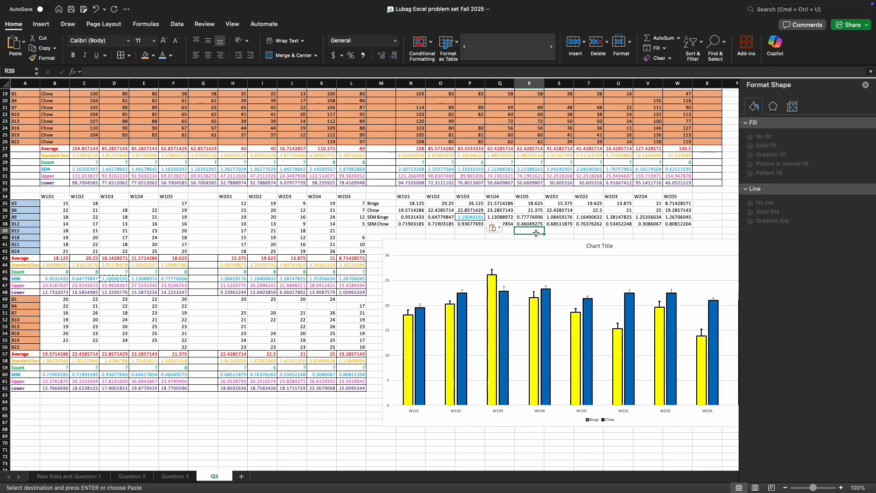
Color the Chow error bars black and set their line width to 1.5 pt
left_click(463, 292)
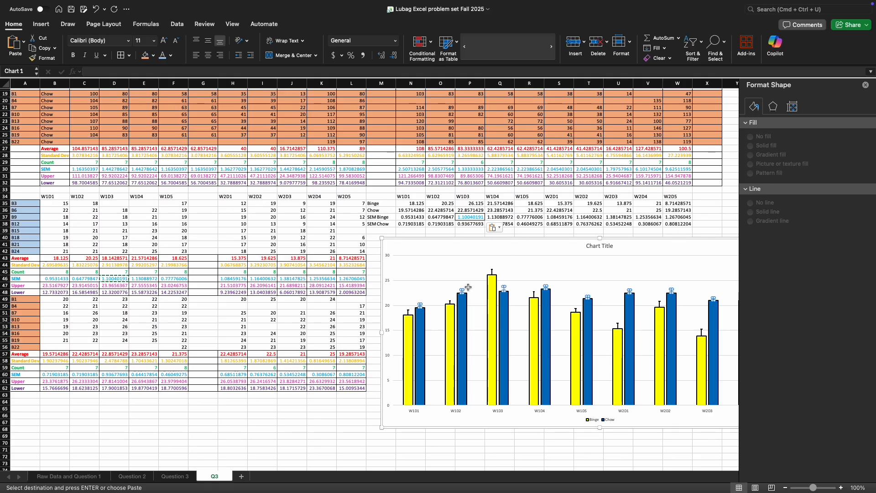
left_click(752, 106)
left_click(859, 180)
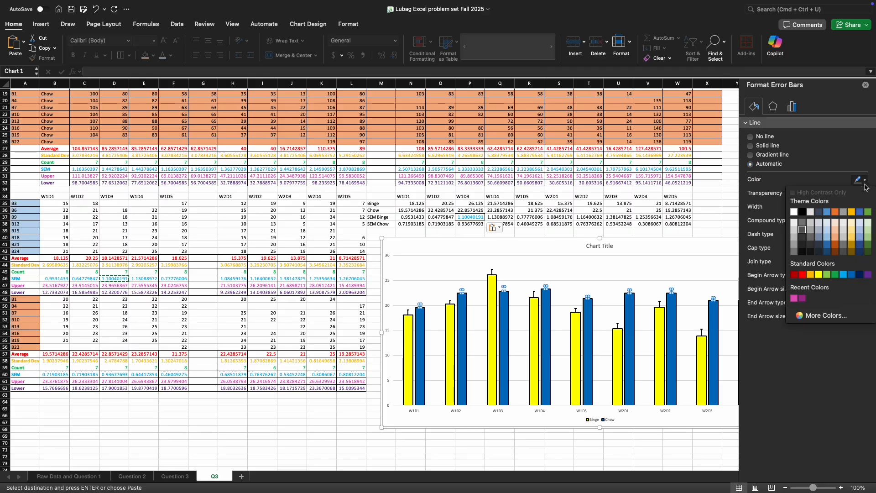
left_click(805, 212)
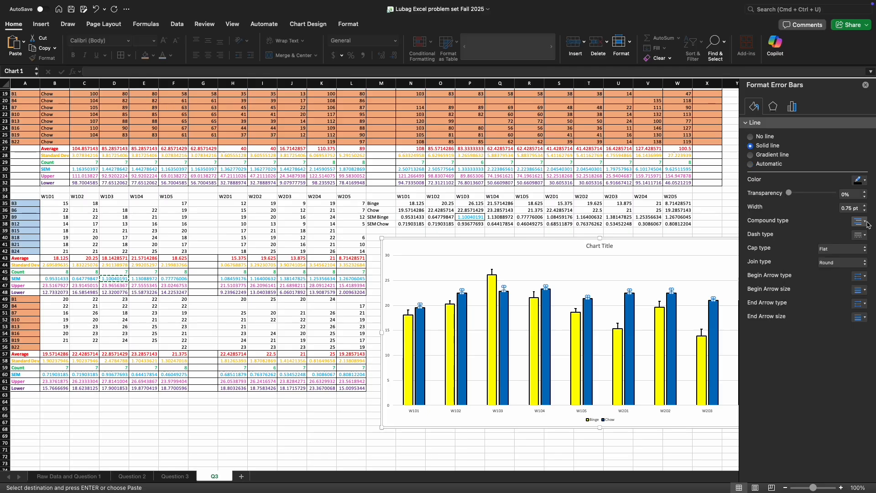
left_click(865, 206)
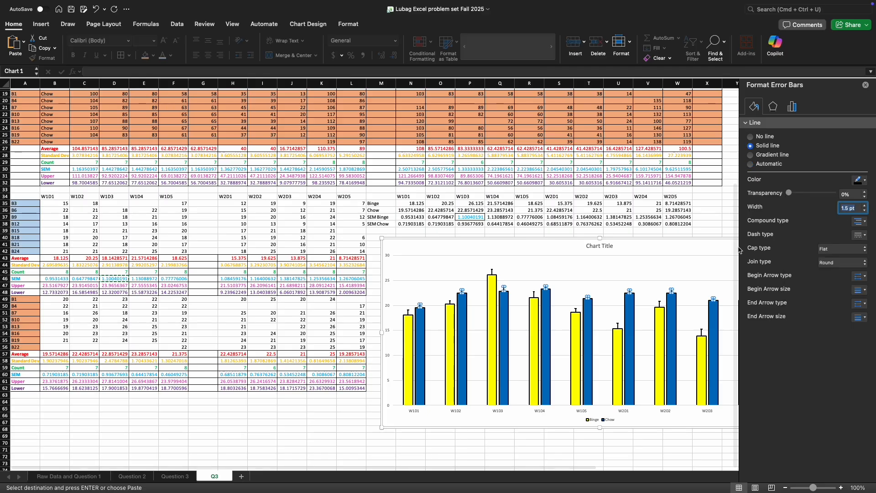
left_click(730, 217)
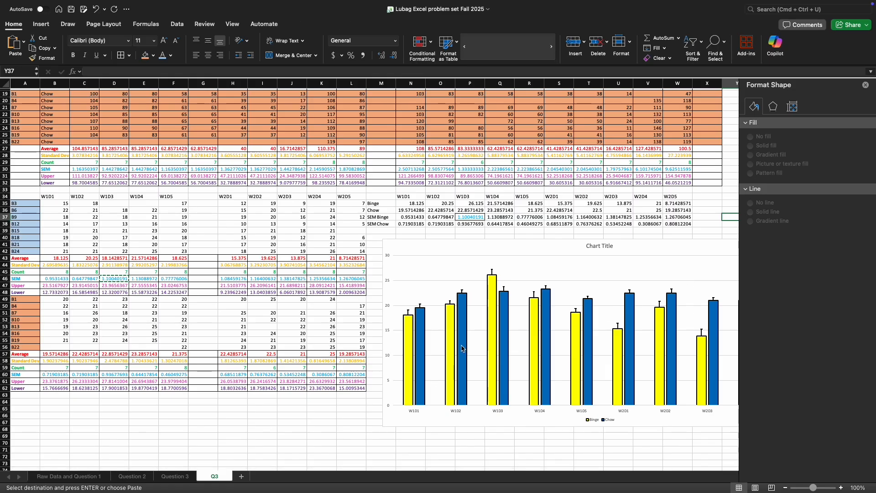
left_click(392, 254)
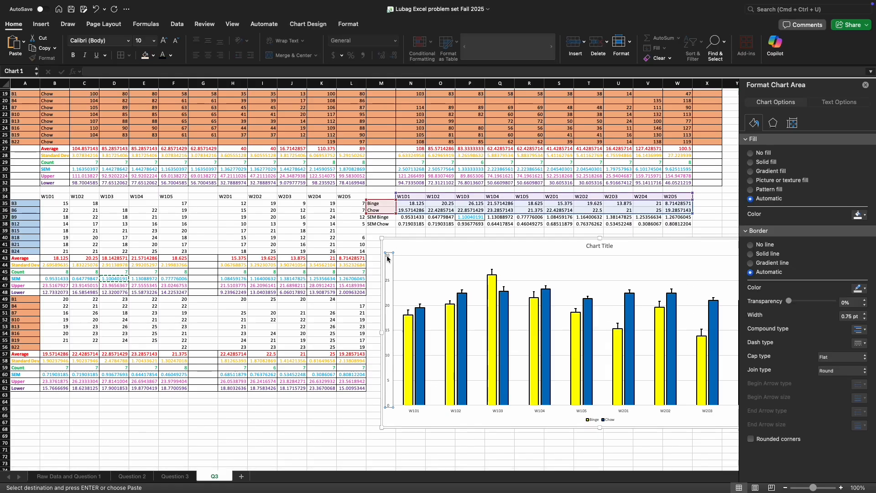
left_click(387, 255)
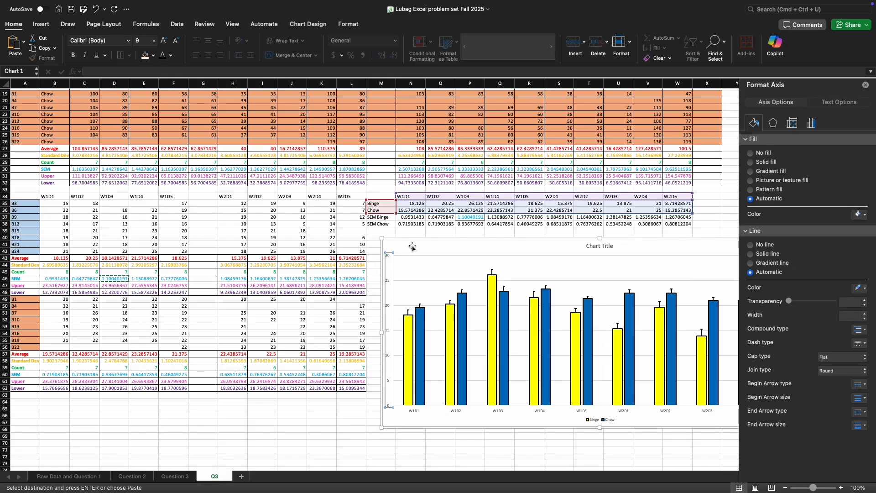
left_click(423, 256)
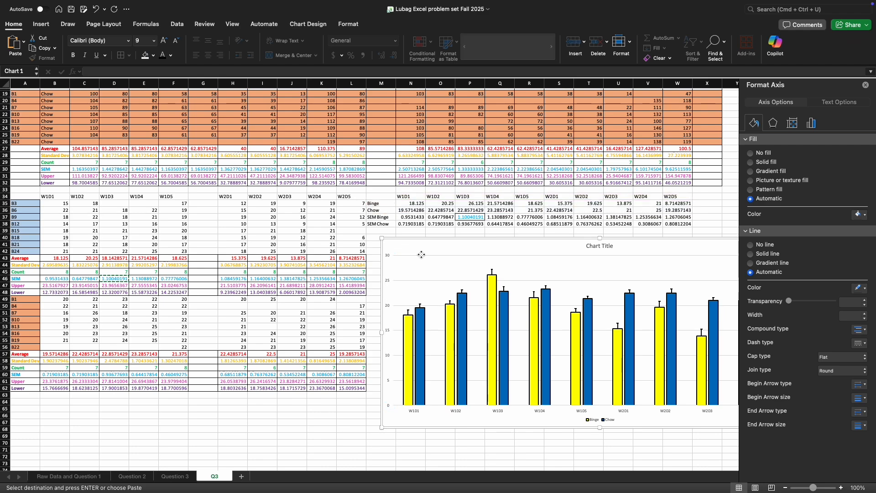
left_click(432, 278)
left_click(432, 278)
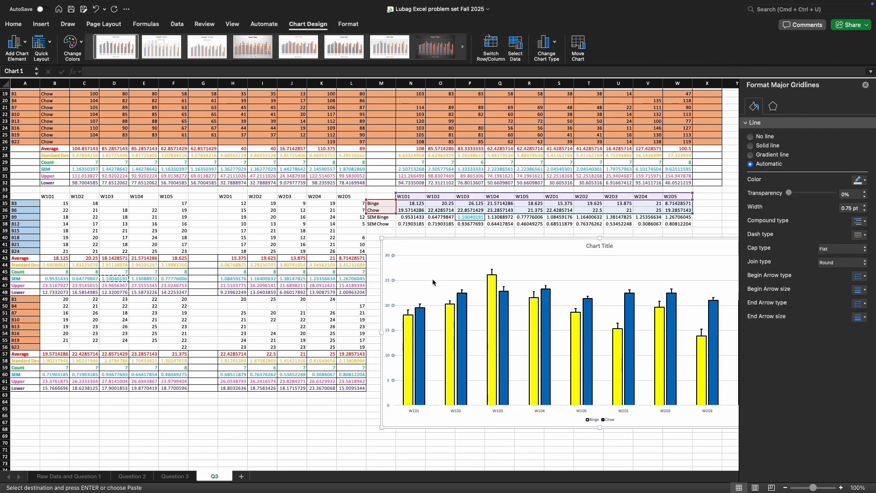
left_click(399, 281)
Add a primary vertical axis title to the chart reading "Average Chow Intake (g)"
left_click(388, 255)
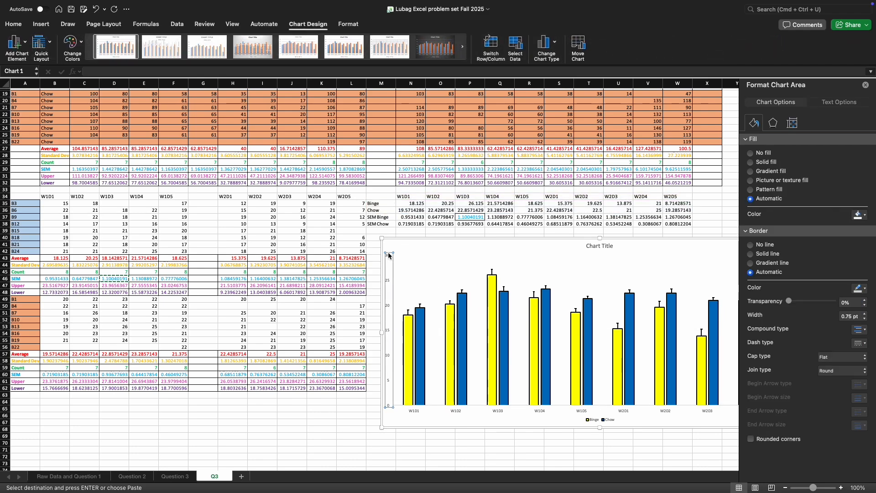
left_click(27, 43)
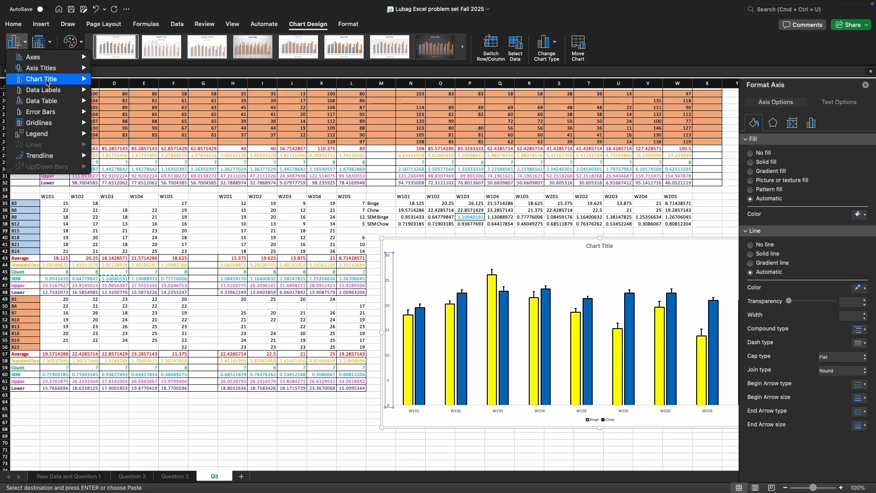
mouse_move(57, 77)
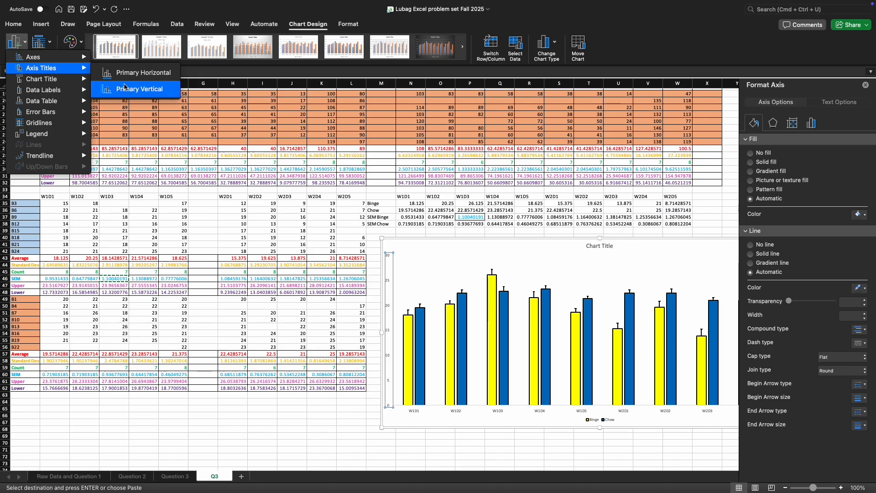
left_click(130, 89)
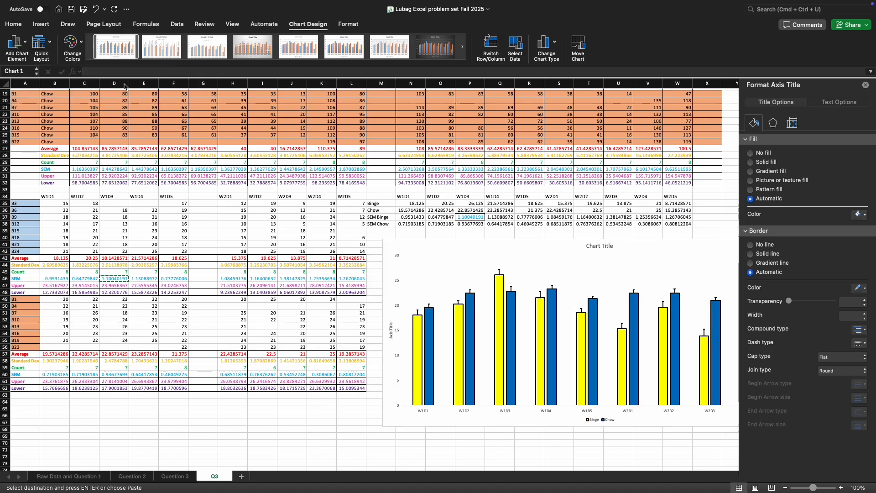
triple_click(391, 325)
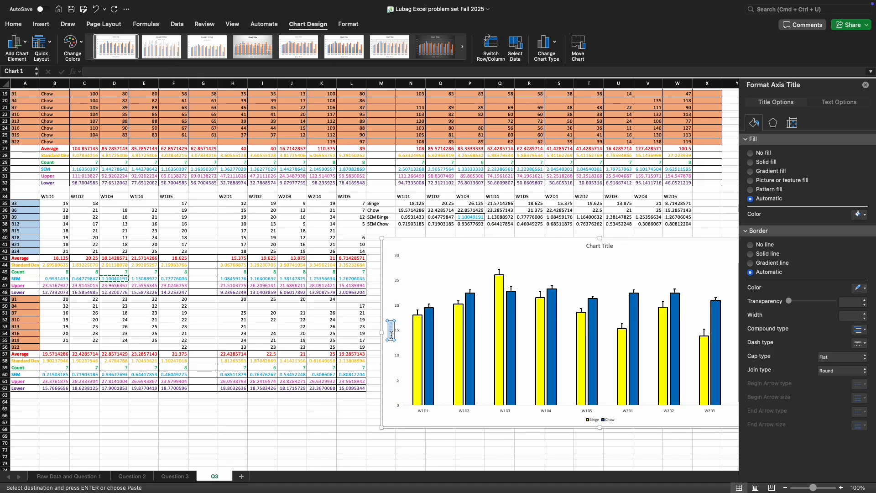
type("Avera")
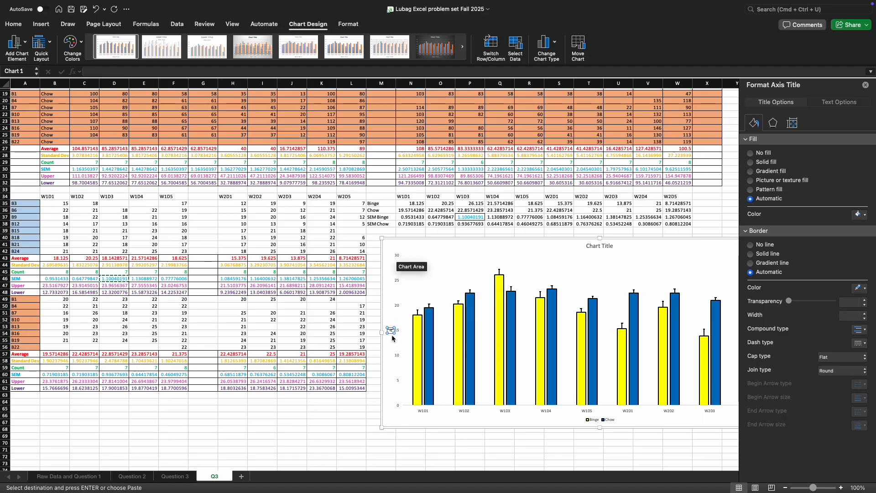
type("ge Chow Intake (g)")
left_click(550, 270)
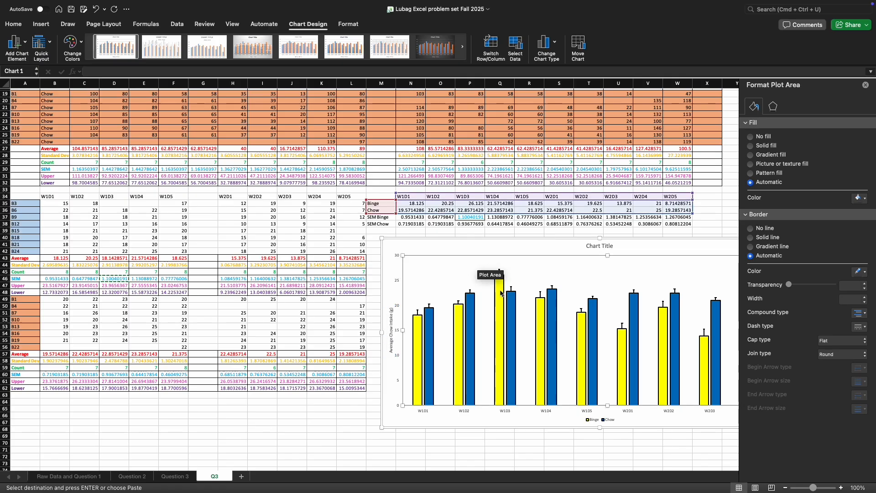
Change the chart title to "Daily Chow Intake"
left_click(611, 246)
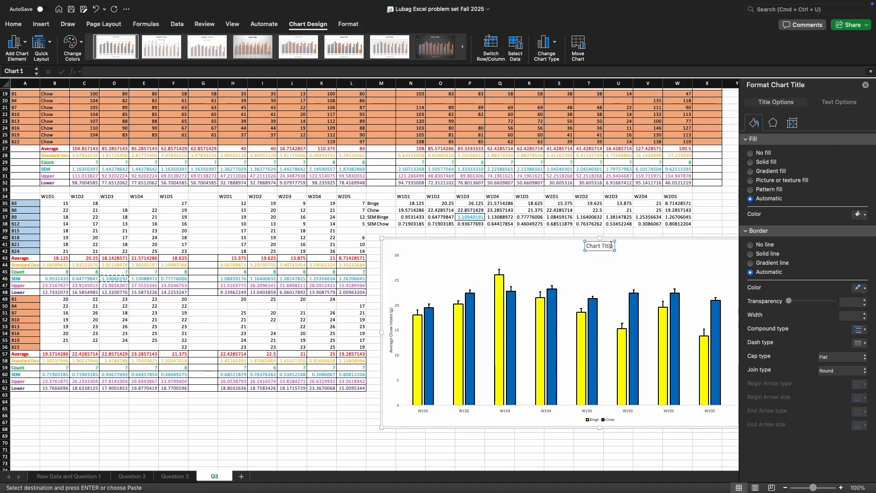
left_click_drag(613, 244, 580, 247)
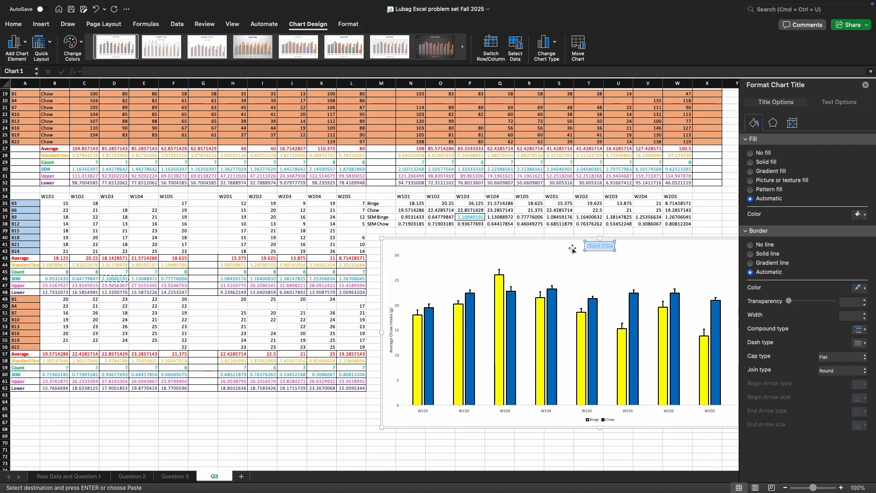
type("Daily Chow")
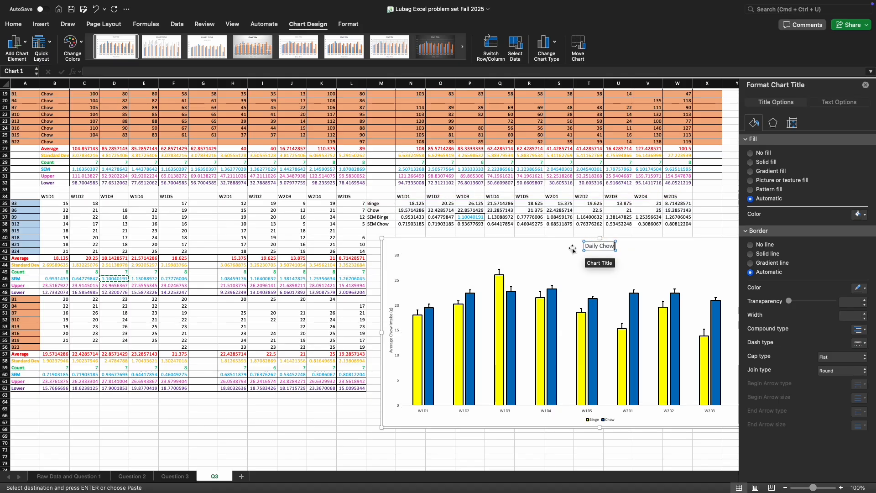
type(" Intake")
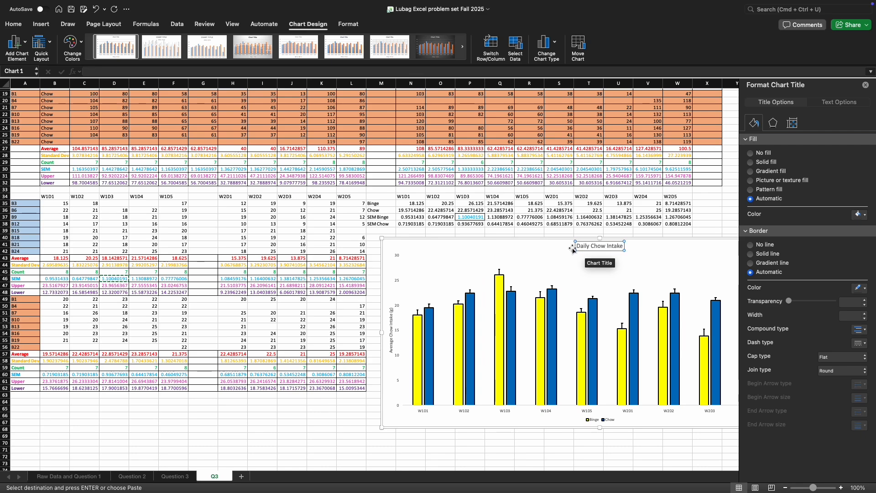
left_click(537, 250)
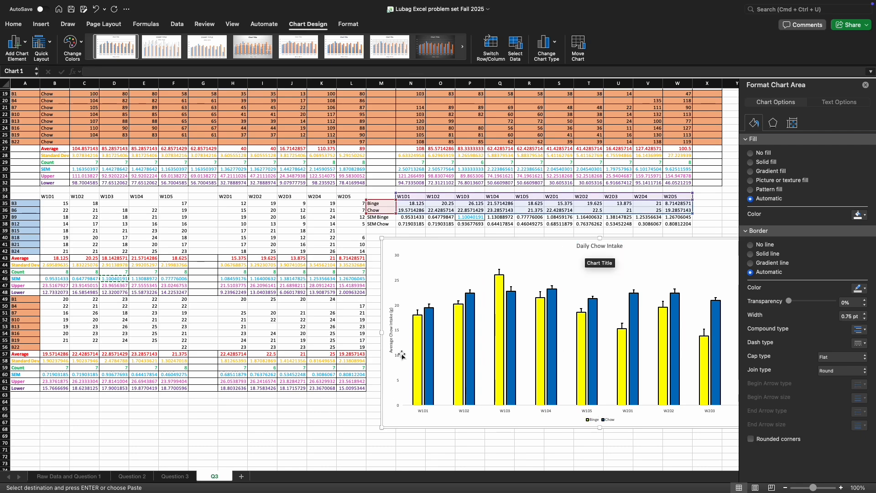
Give the chart's vertical axis a solid line
left_click(392, 325)
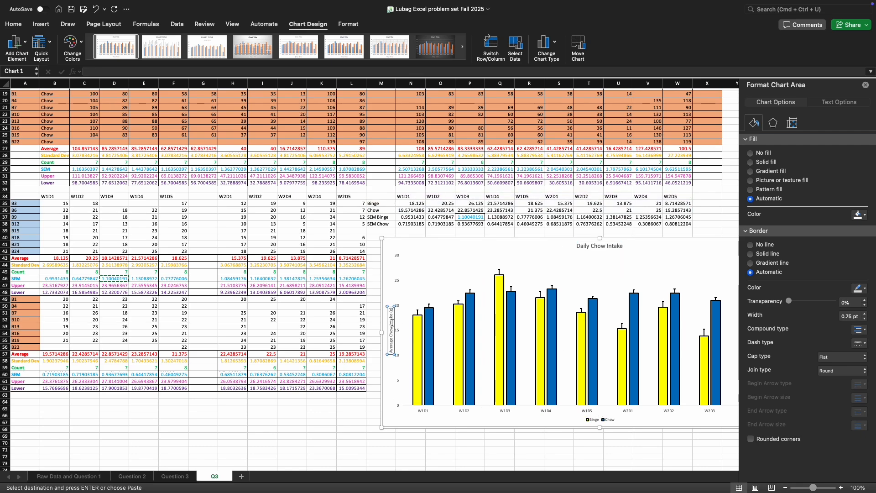
left_click(398, 259)
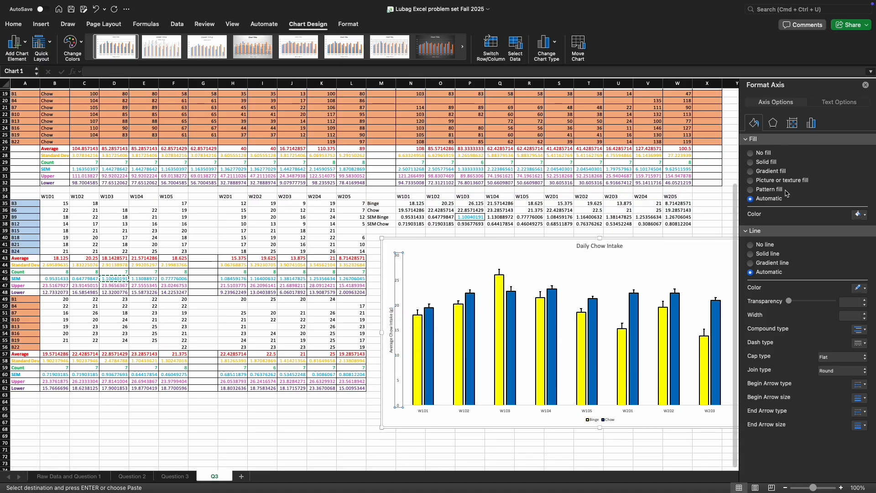
left_click(768, 254)
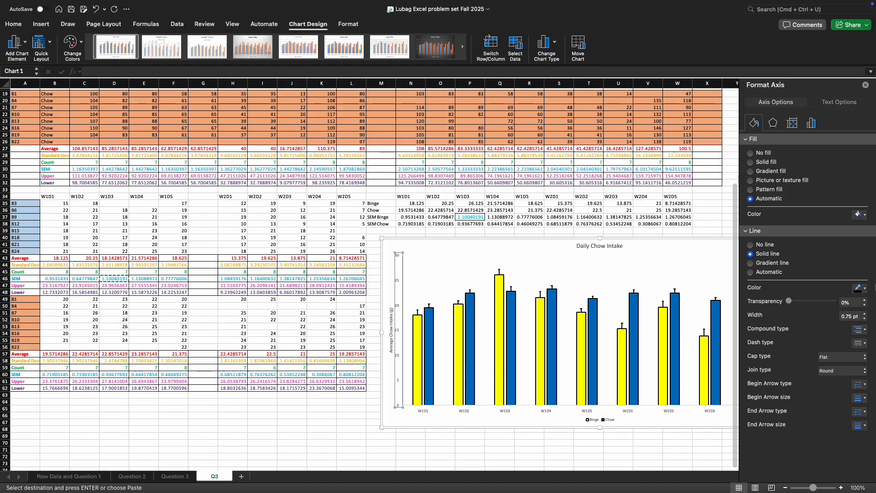
Color the chart's vertical axis line black and set its width to 2 pt
left_click(858, 288)
left_click(802, 321)
left_click(865, 318)
left_click(865, 319)
type("2")
key("Return")
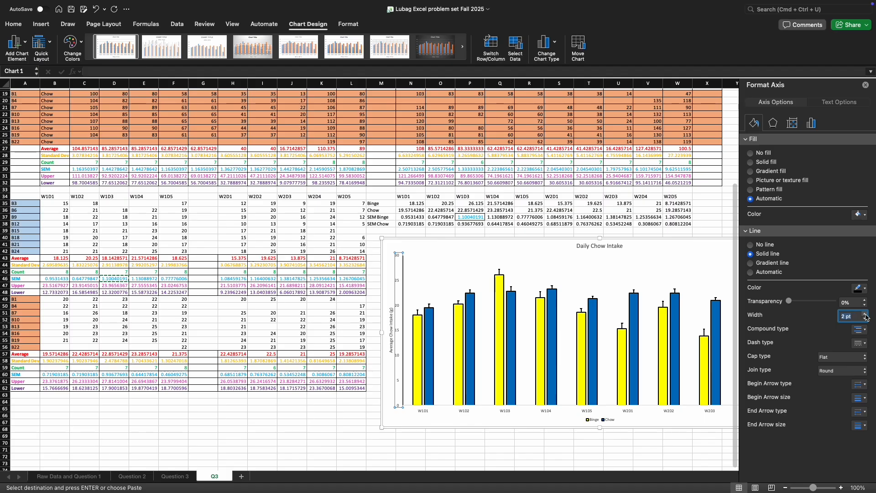
Set both the major and minor tick marks of the vertical axis to Outside
left_click(811, 124)
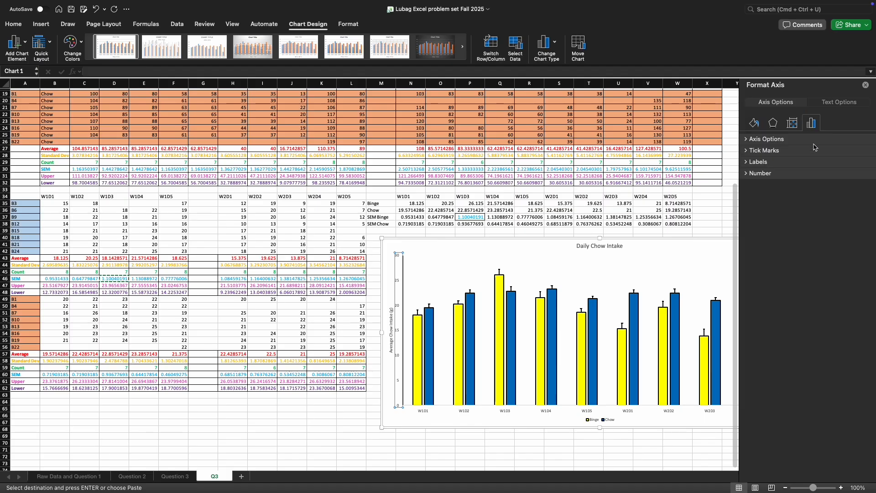
left_click(785, 152)
left_click(839, 167)
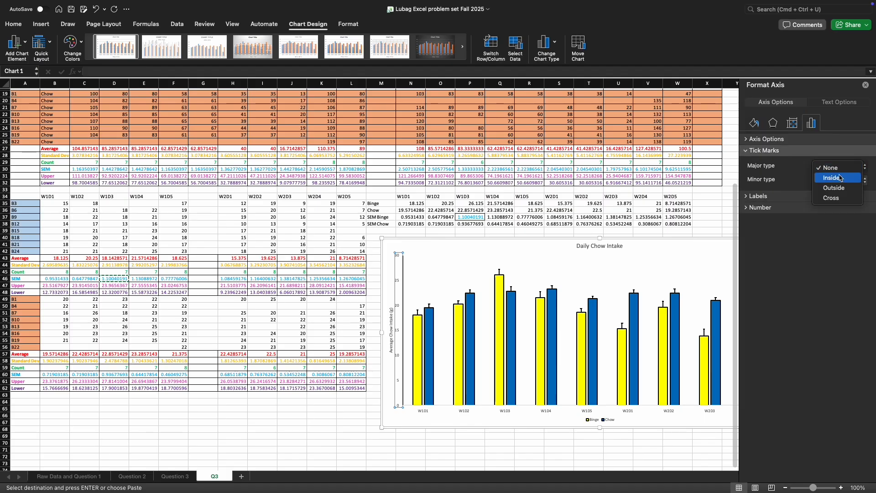
left_click(841, 189)
left_click(841, 180)
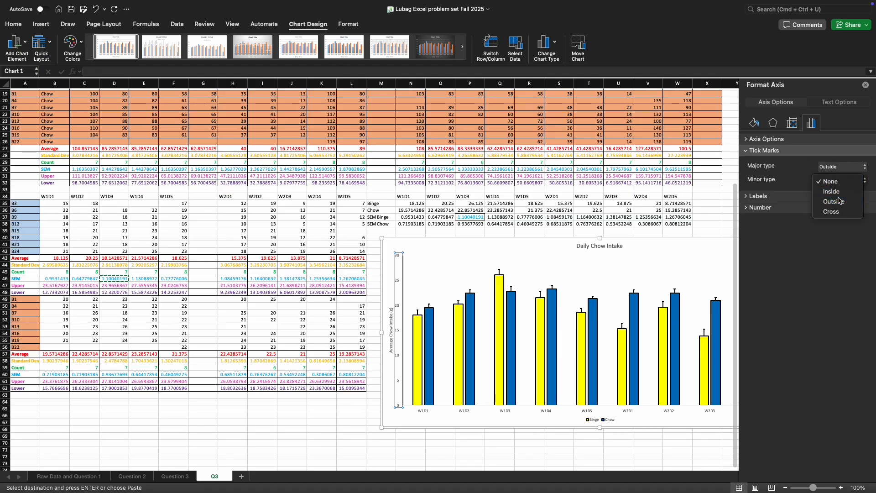
left_click(837, 201)
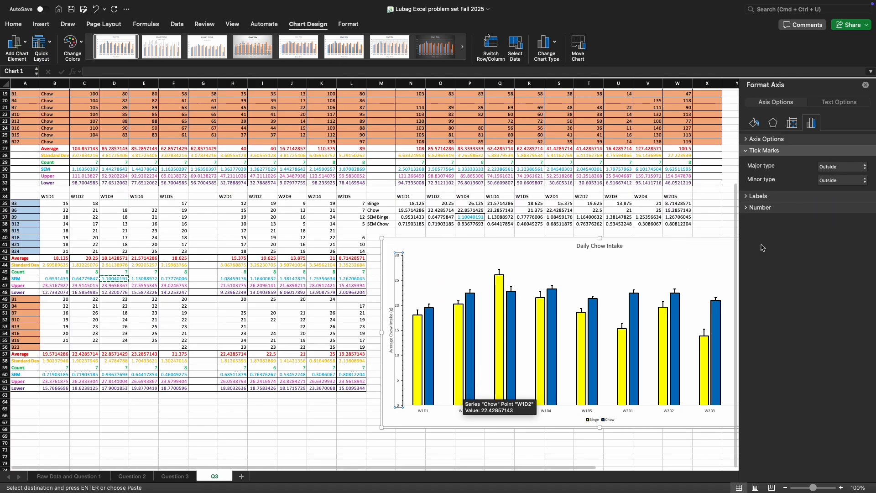
Set the major tick marks of the chart's horizontal axis to Outside
left_click(587, 412)
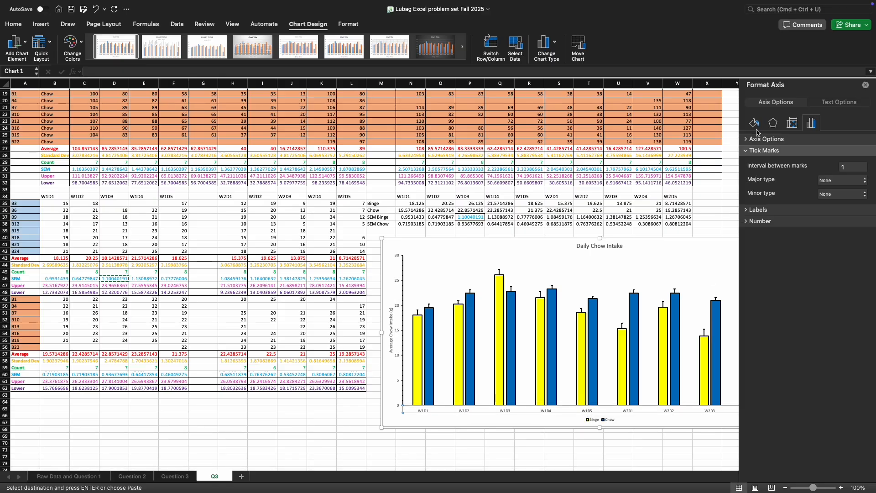
left_click(842, 180)
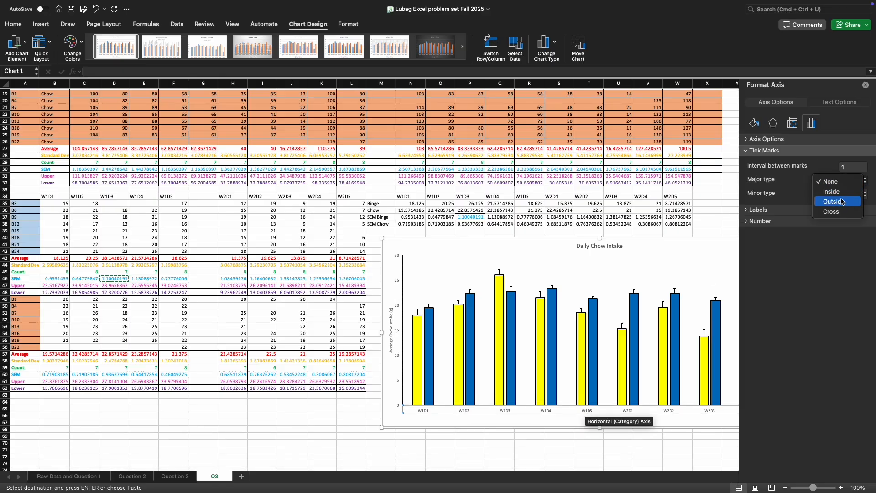
left_click(841, 201)
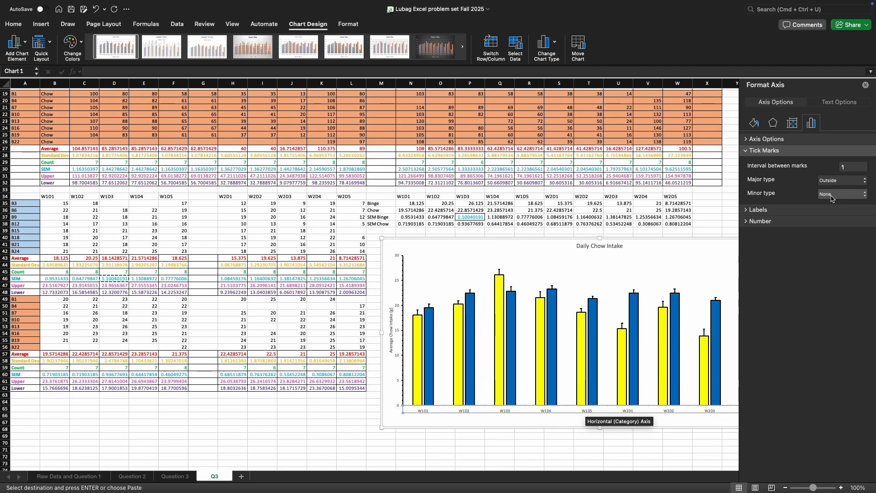
Apply a solid black fill to the horizontal axis and set its line width to 1.5 pt
left_click(755, 124)
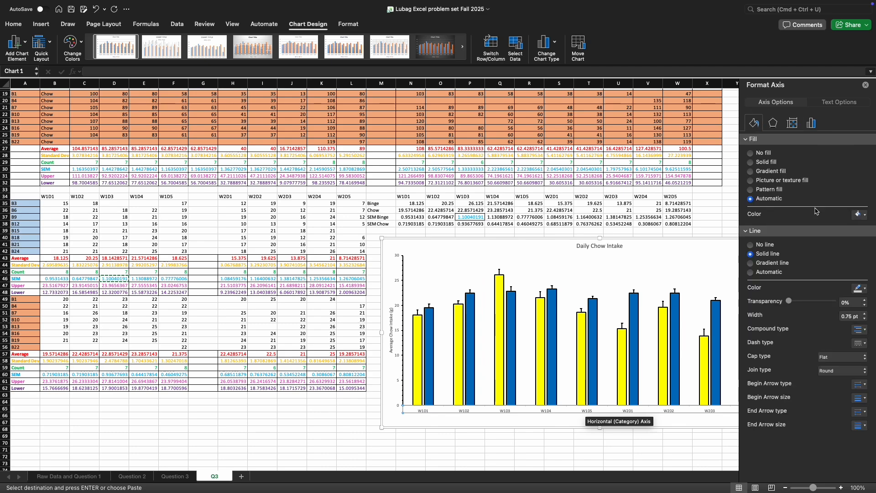
left_click(860, 214)
left_click(801, 247)
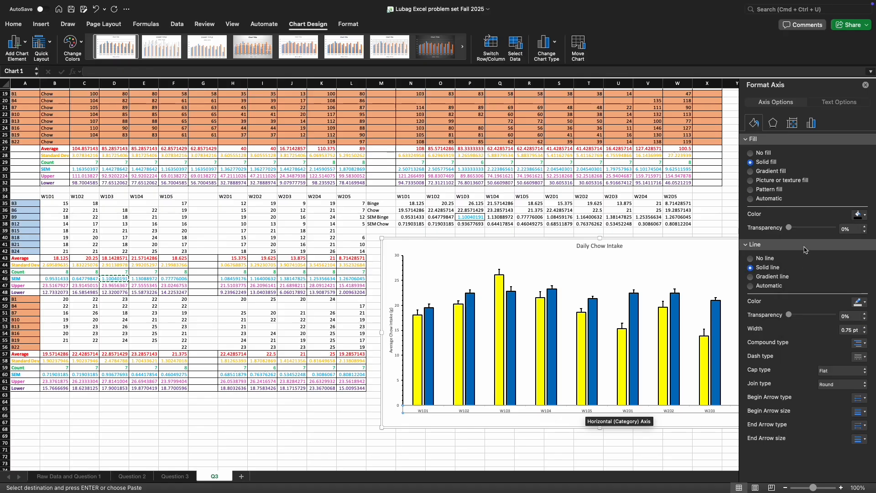
left_click(865, 328)
left_click(865, 328)
left_click(864, 328)
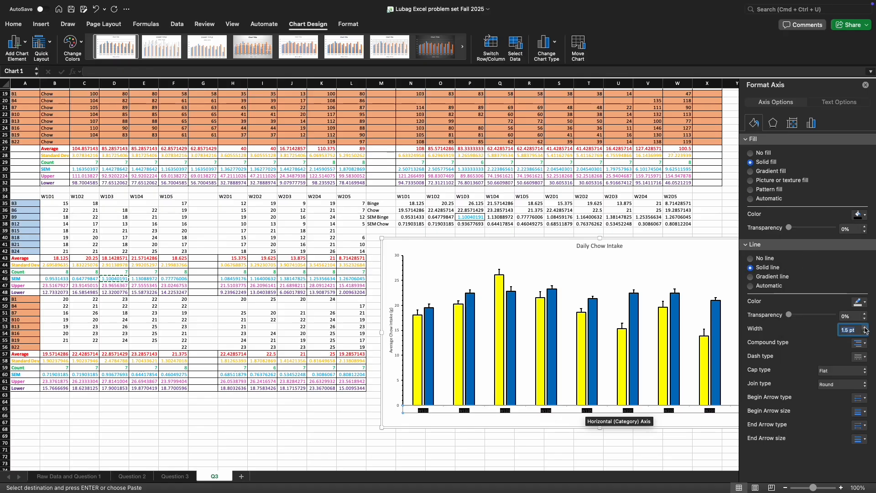
Set the horizontal axis to no fill
left_click(860, 214)
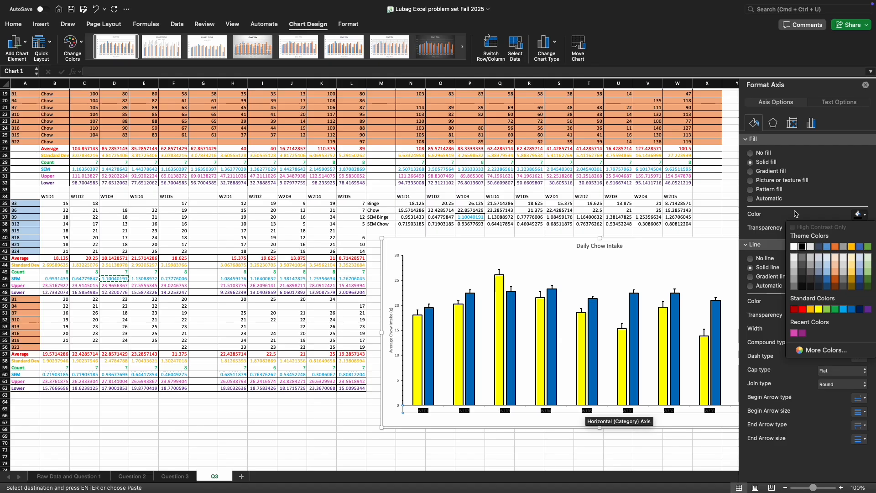
left_click(791, 196)
left_click(751, 152)
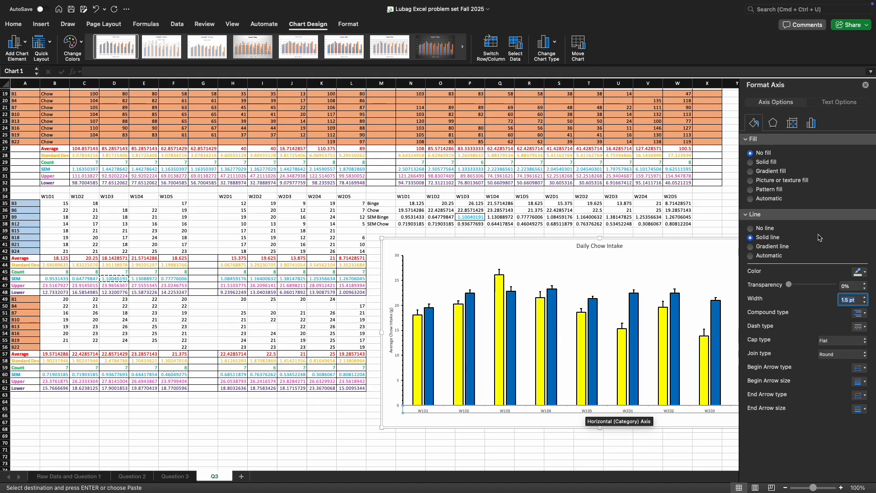
Color the horizontal axis line black and set its width to 2 pt
left_click(863, 272)
left_click(803, 304)
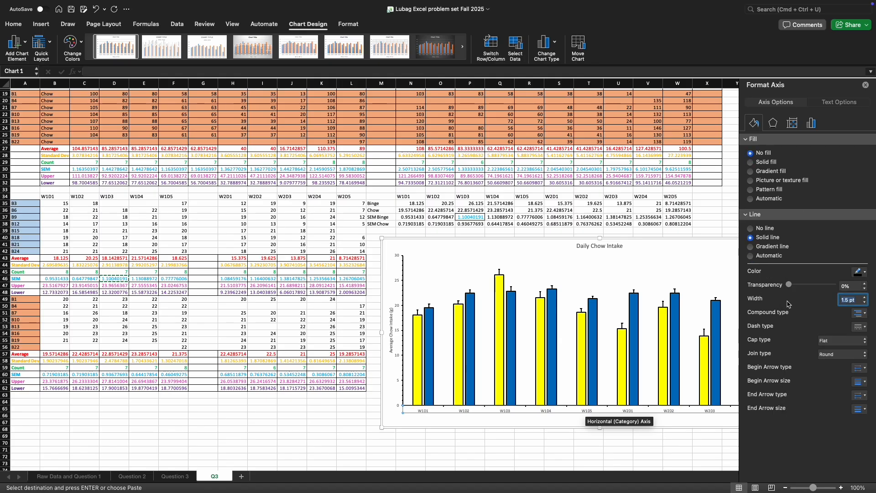
left_click(866, 299)
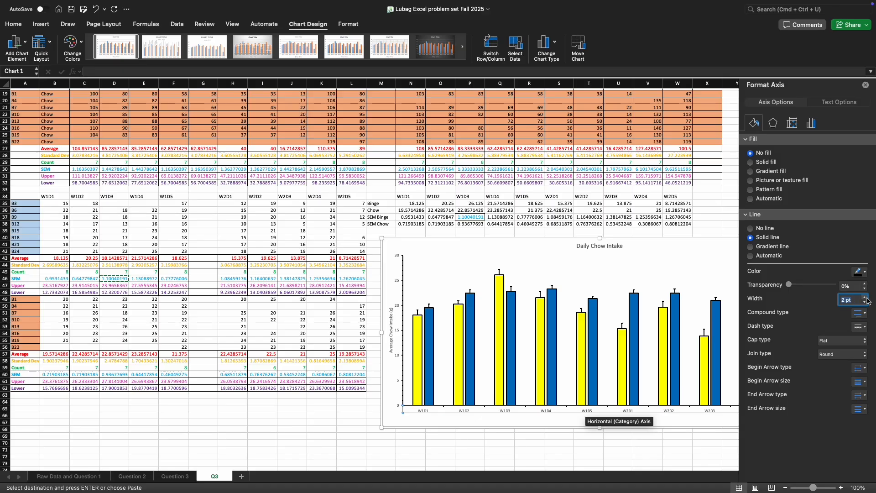
Make the horizontal axis labels and the chart title bold
left_click(518, 416)
left_click(507, 411)
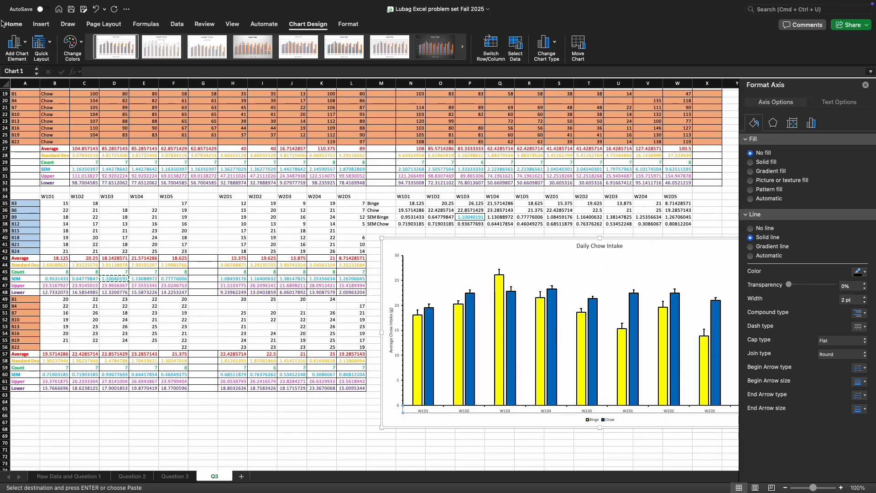
left_click(16, 25)
left_click(72, 55)
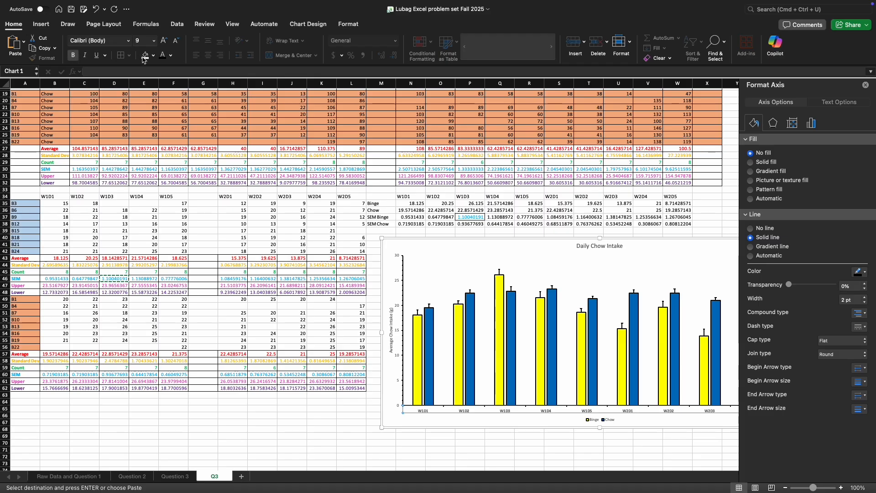
left_click(611, 246)
left_click(73, 55)
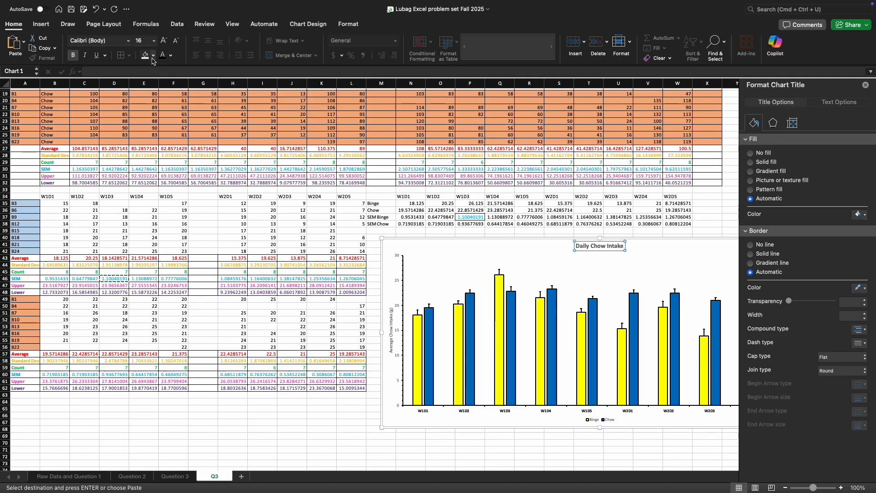
Make the vertical axis labels and the vertical axis title bold
left_click(398, 275)
left_click(398, 276)
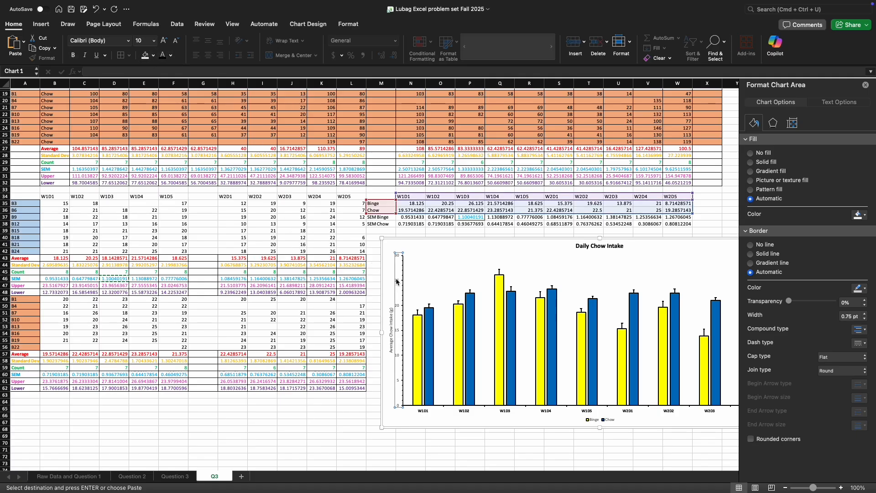
left_click(72, 54)
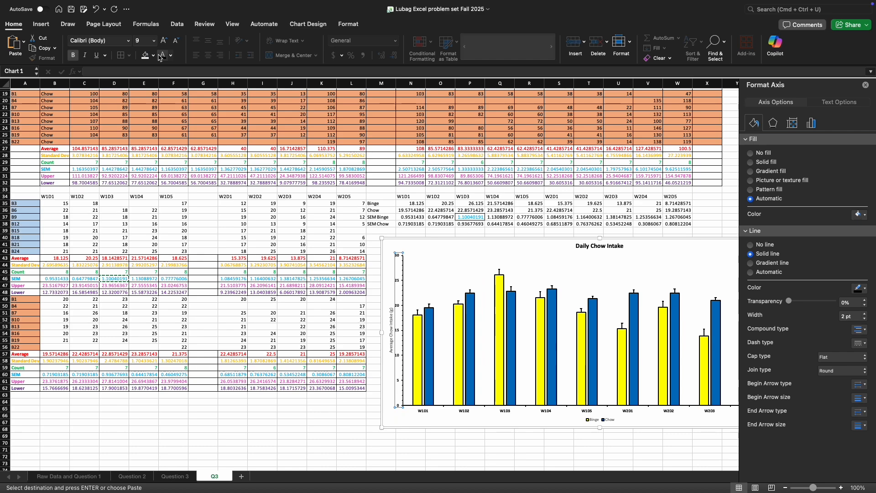
left_click(391, 343)
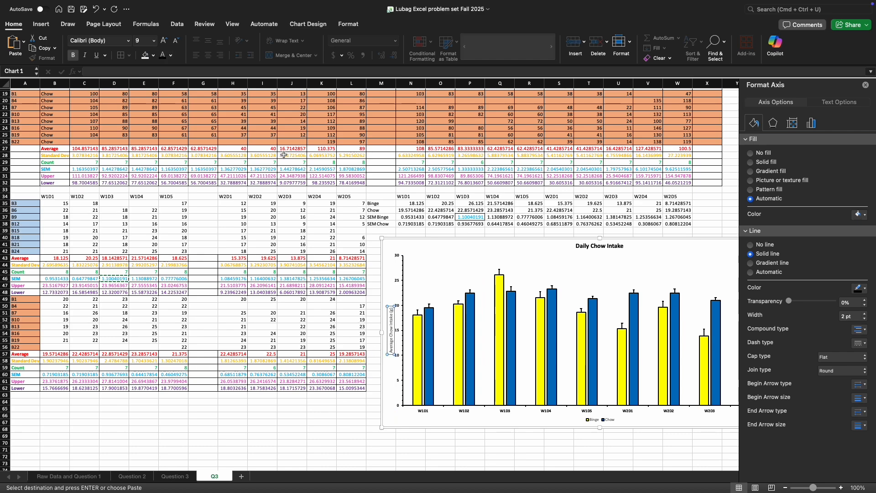
left_click(73, 54)
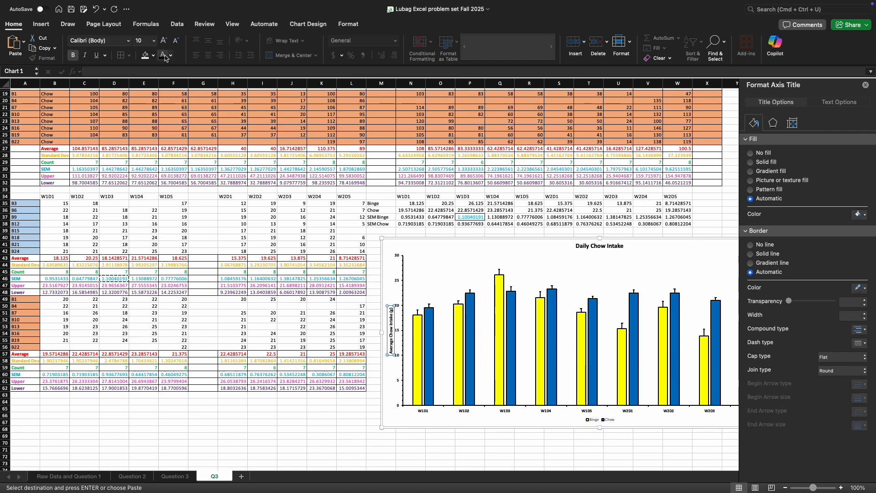
Make the chart legend bold and close the formatting pane
left_click(598, 419)
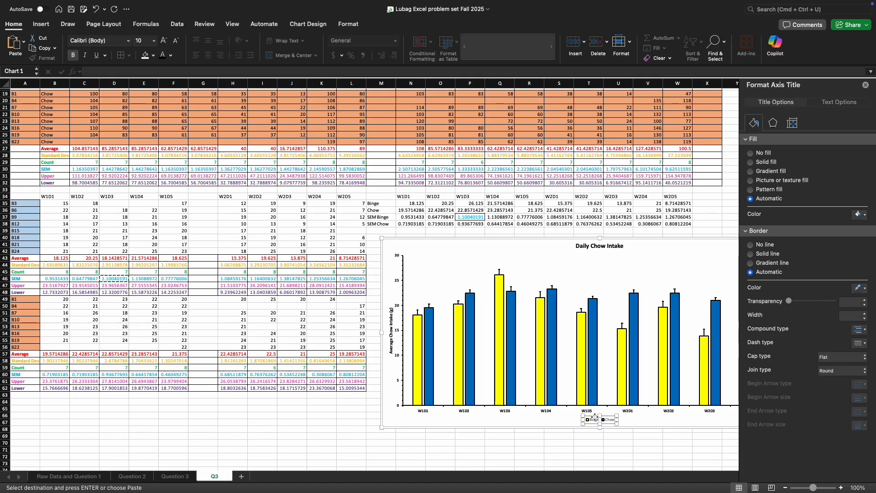
left_click(73, 54)
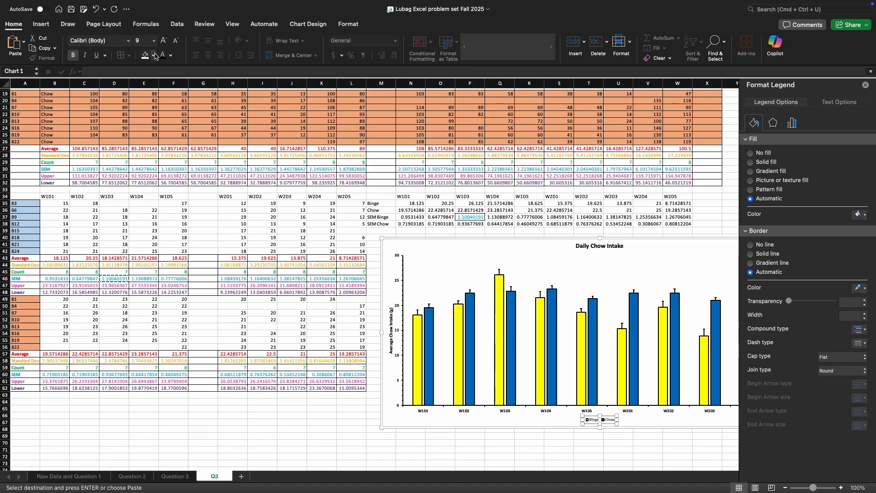
left_click(864, 85)
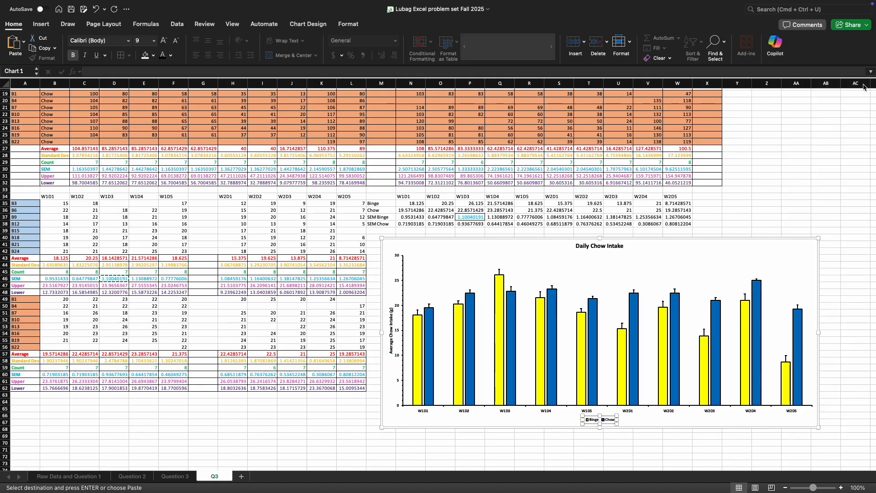
Enlarge the worksheet view to 130%, examine the whole Daily Chow Intake chart, and deselect it
left_click(841, 487)
left_click(841, 487)
left_click(841, 487)
scroll(647, 470, "right", 3)
scroll(646, 470, "up", 1)
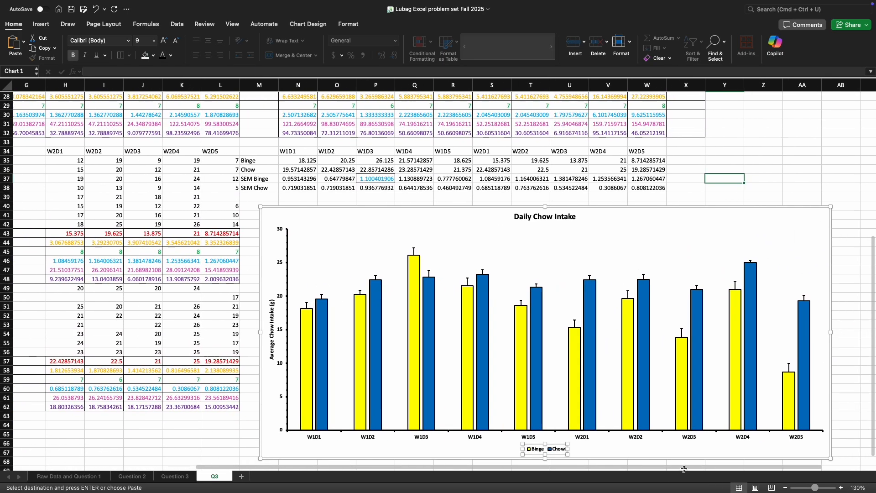
scroll(783, 234, "down", 5)
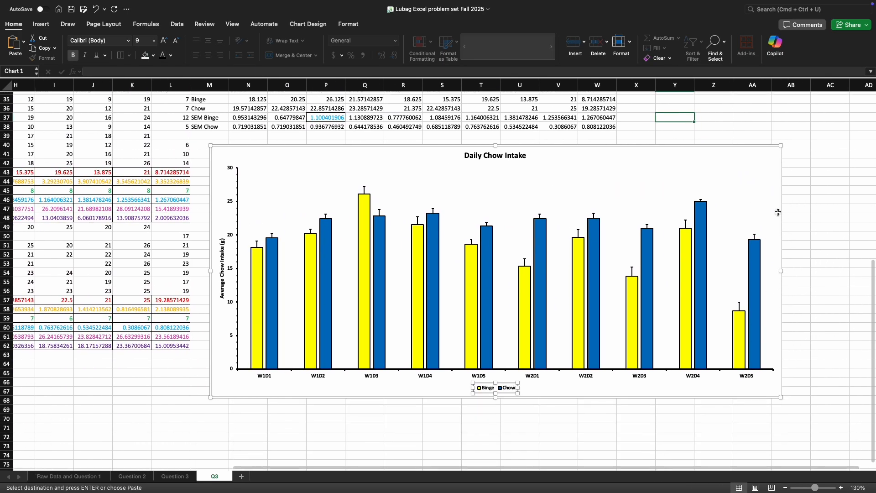
left_click(721, 118)
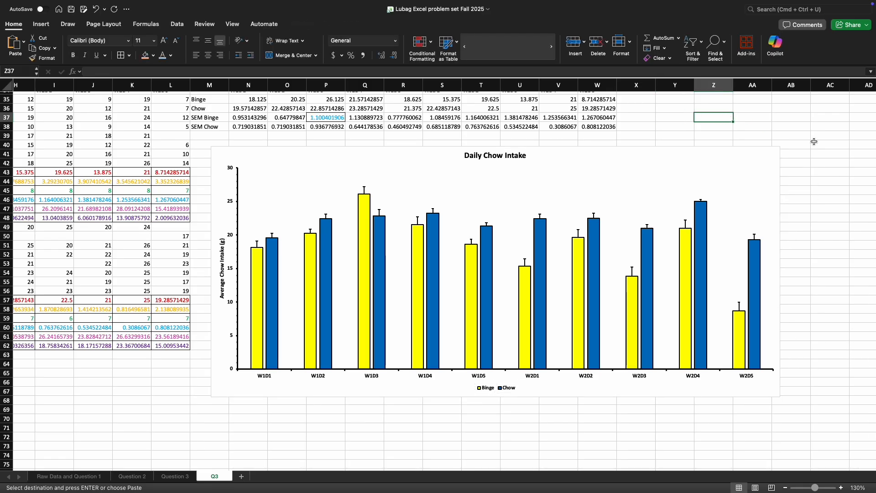